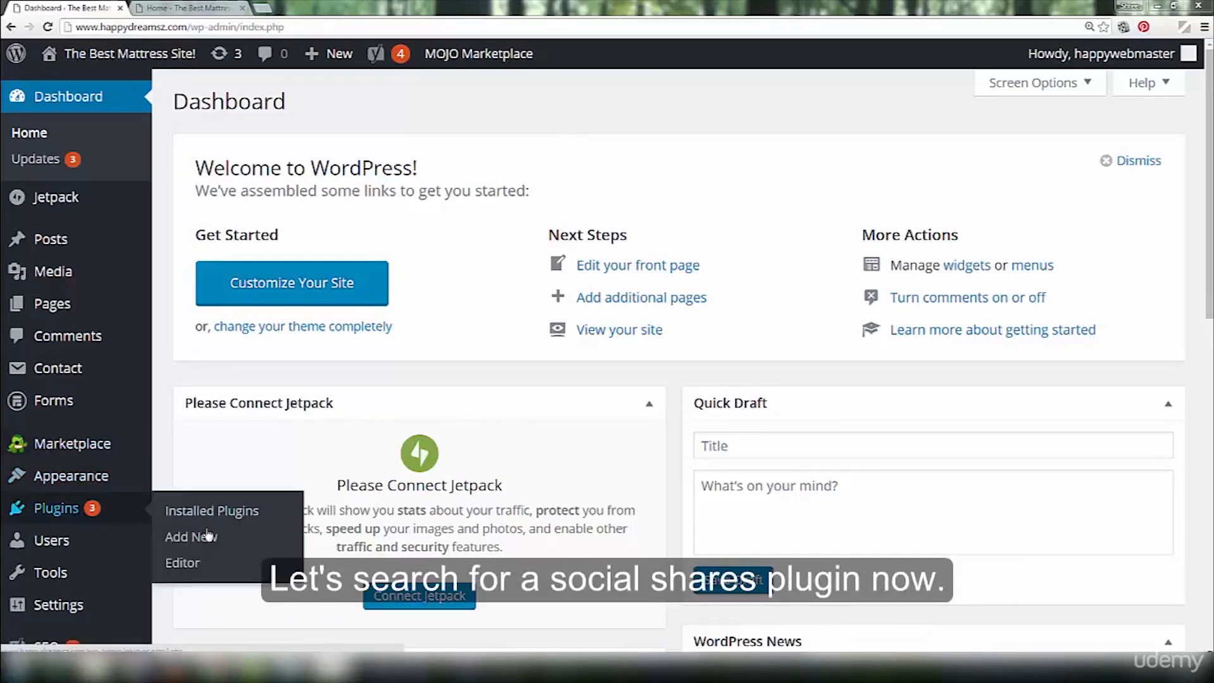
# Search the plugin directory for "social share buttons".
pyautogui.click(203, 537)
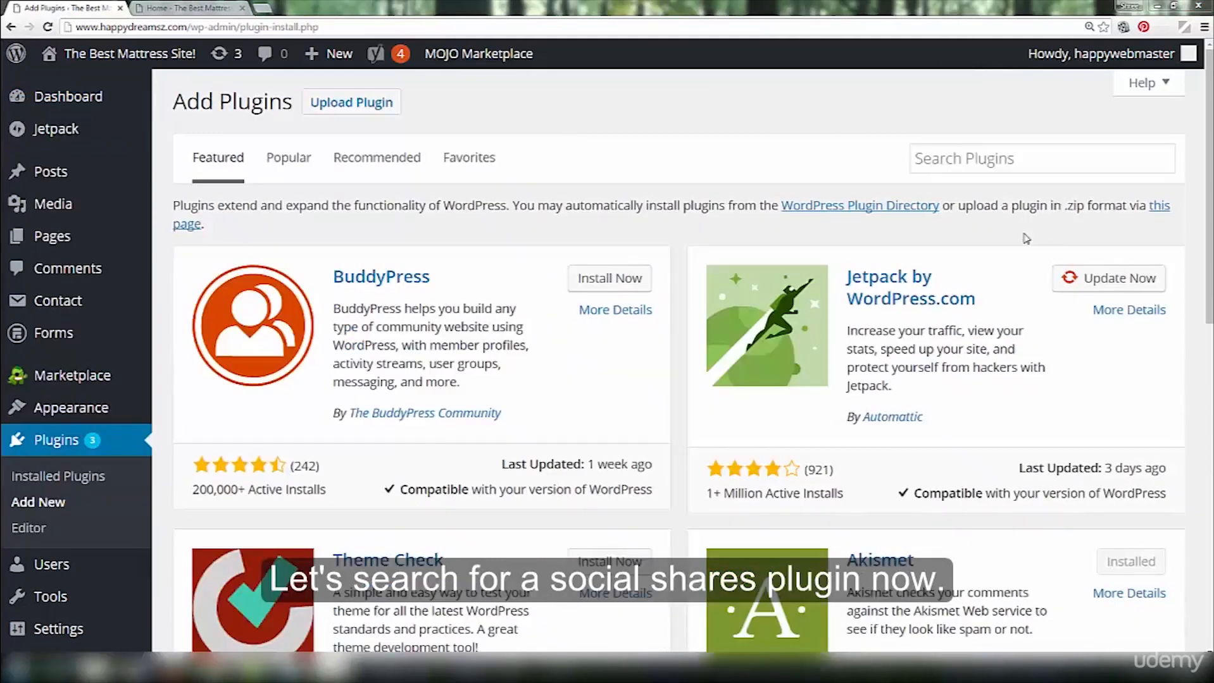
pyautogui.click(943, 166)
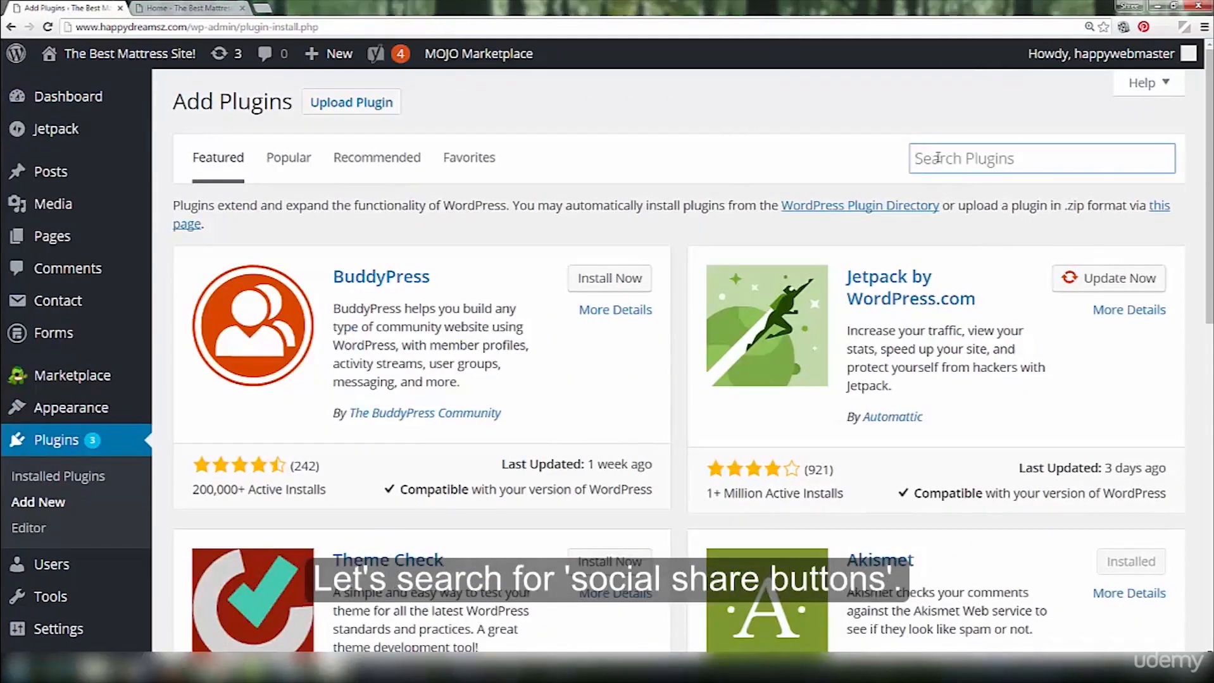
pyautogui.rightClick(936, 157)
pyautogui.click(974, 229)
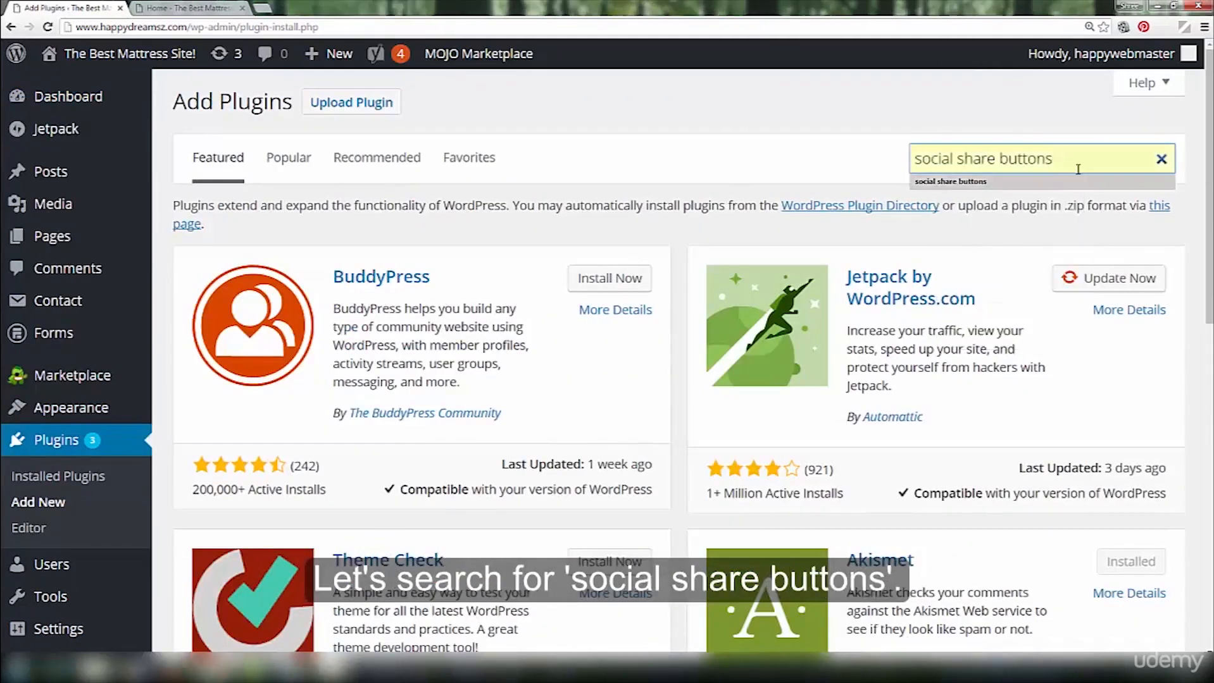
pyautogui.press('Return')
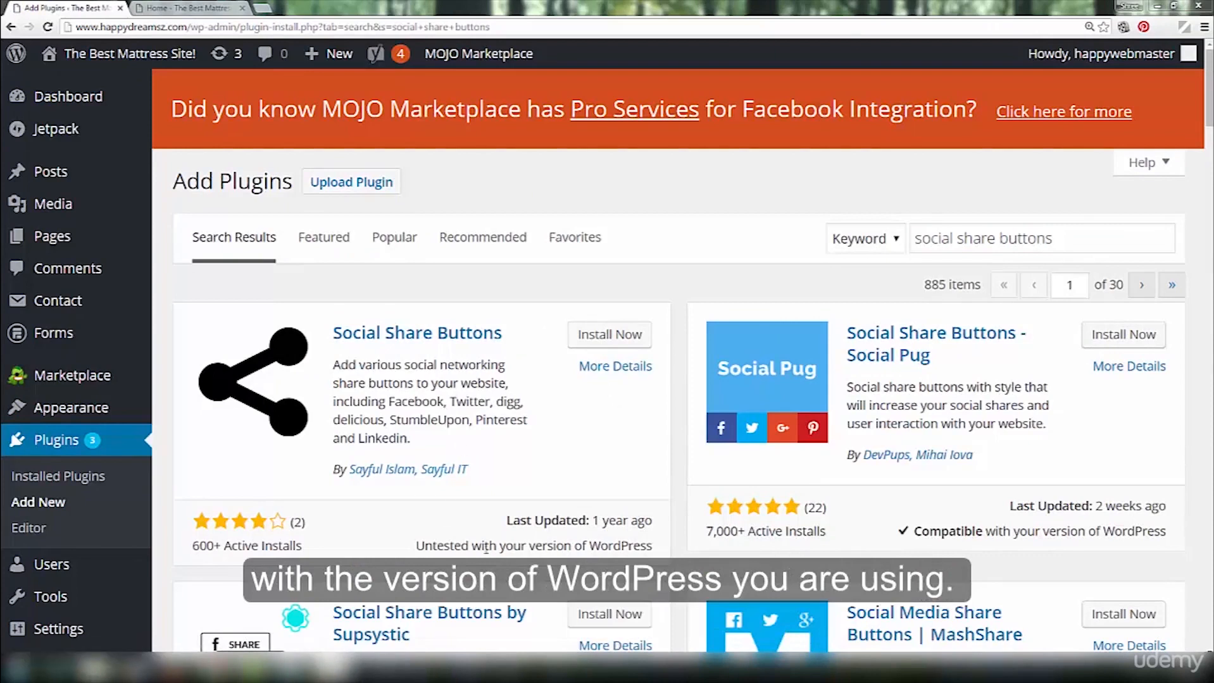
# Check the first result's WordPress compatibility note, and install and activate the Social Share Buttons - Social Pug plugin.
pyautogui.moveTo(424, 546); pyautogui.dragTo(571, 545)
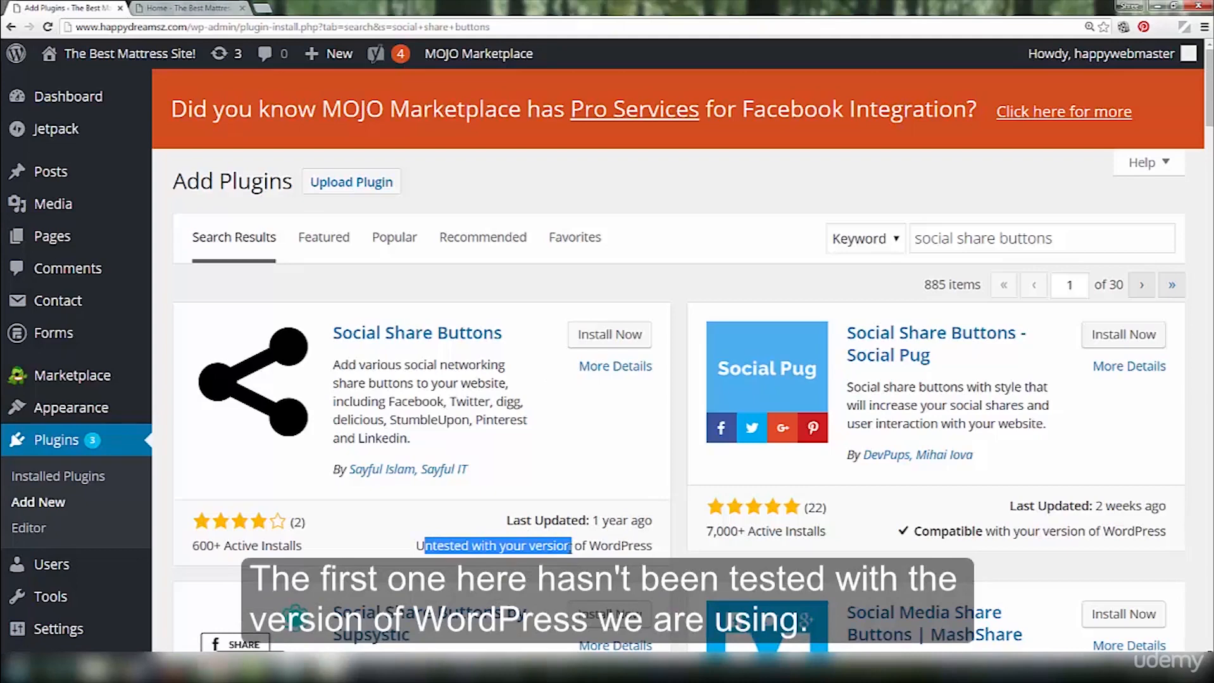
pyautogui.click(559, 466)
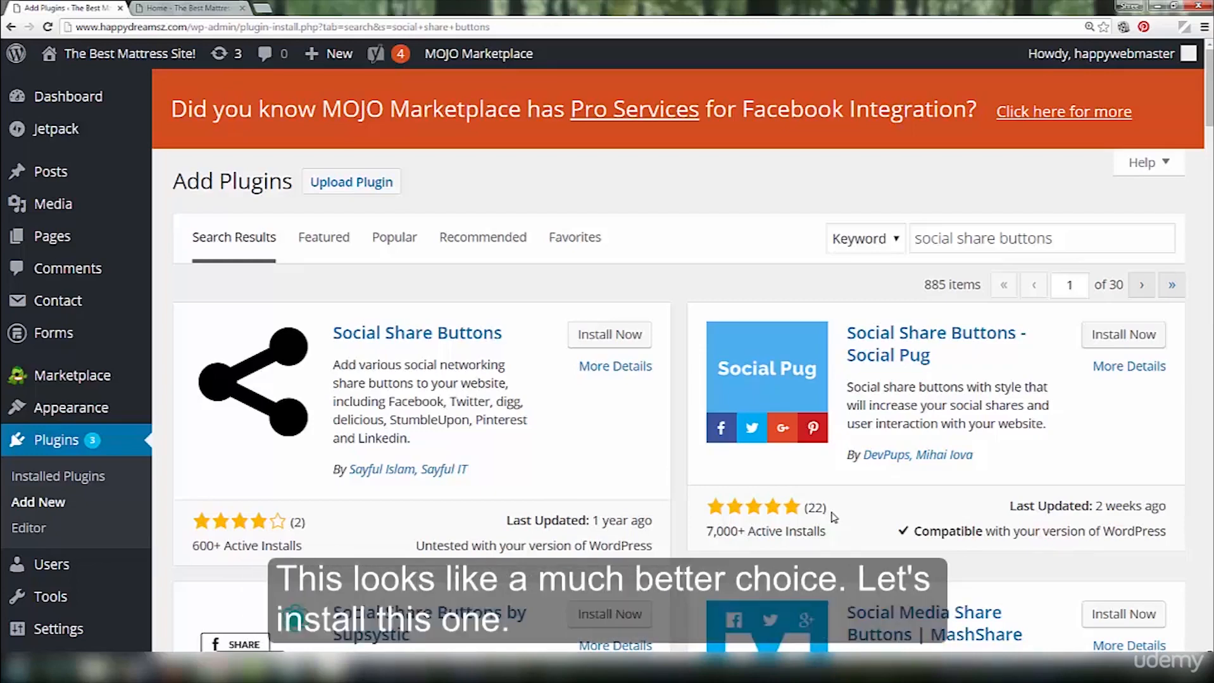
pyautogui.click(1130, 339)
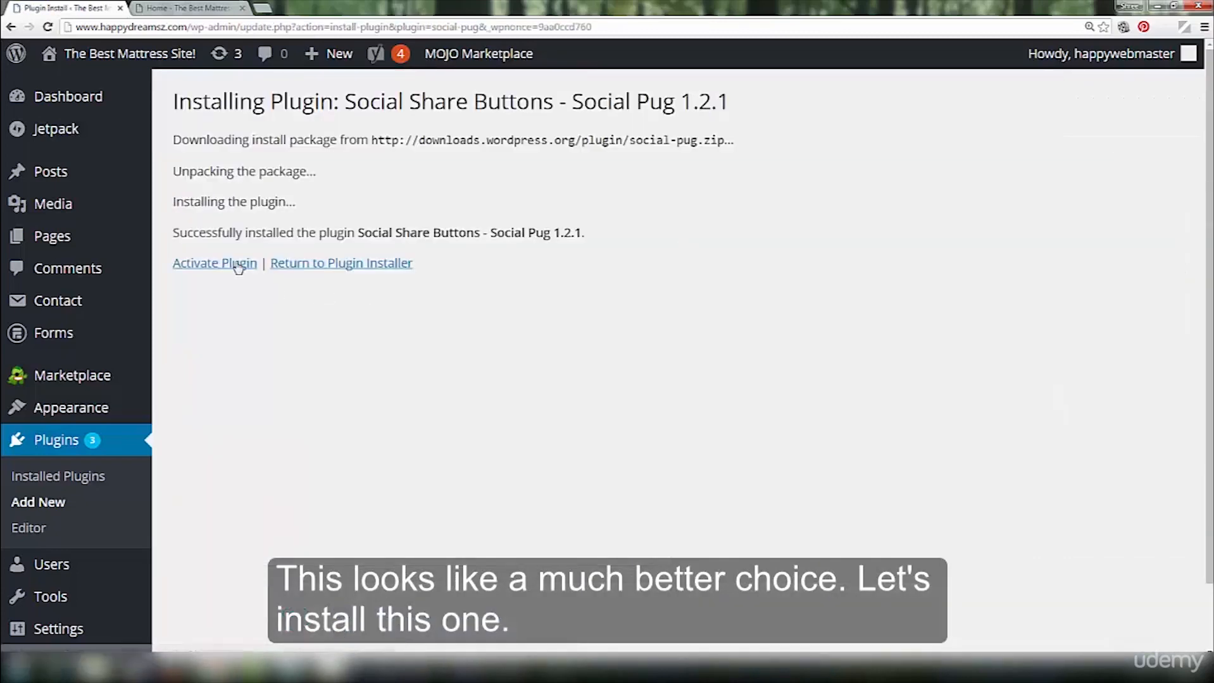
pyautogui.click(239, 264)
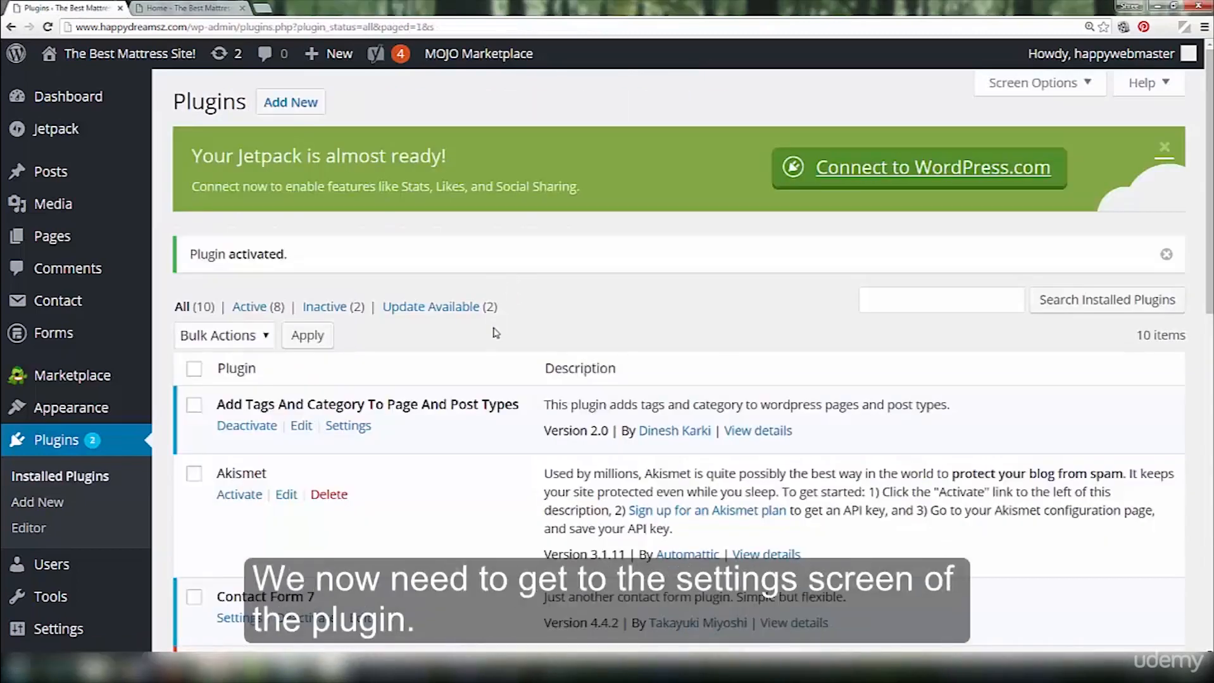
# Activate the Floating Sidebar share tool in Social Pug.
pyautogui.scroll(-5, 494, 329)
pyautogui.scroll(-1, 471, 347)
pyautogui.moveTo(83, 601)
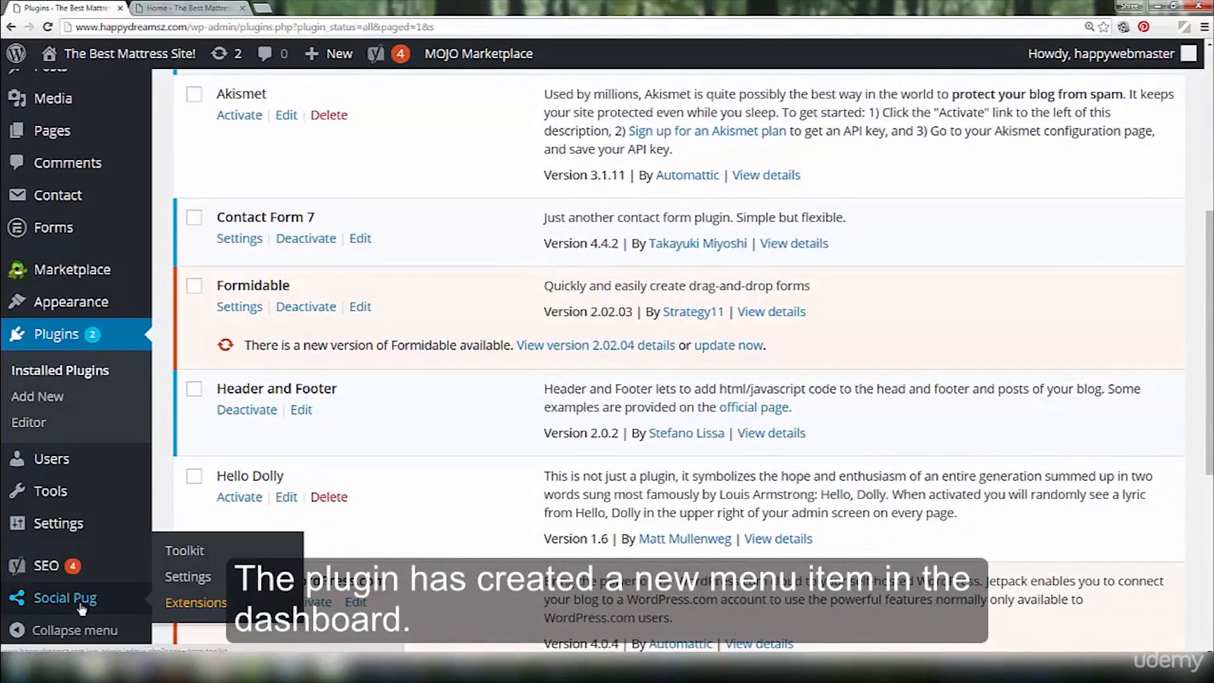
pyautogui.click(81, 604)
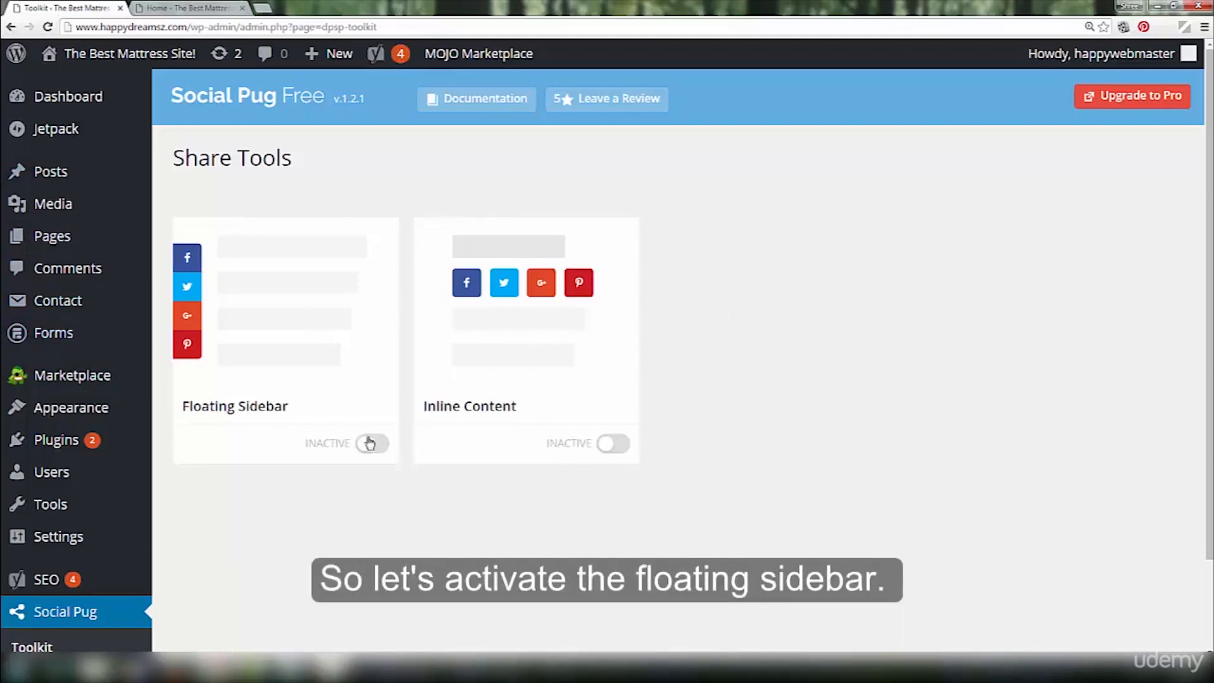
pyautogui.click(374, 446)
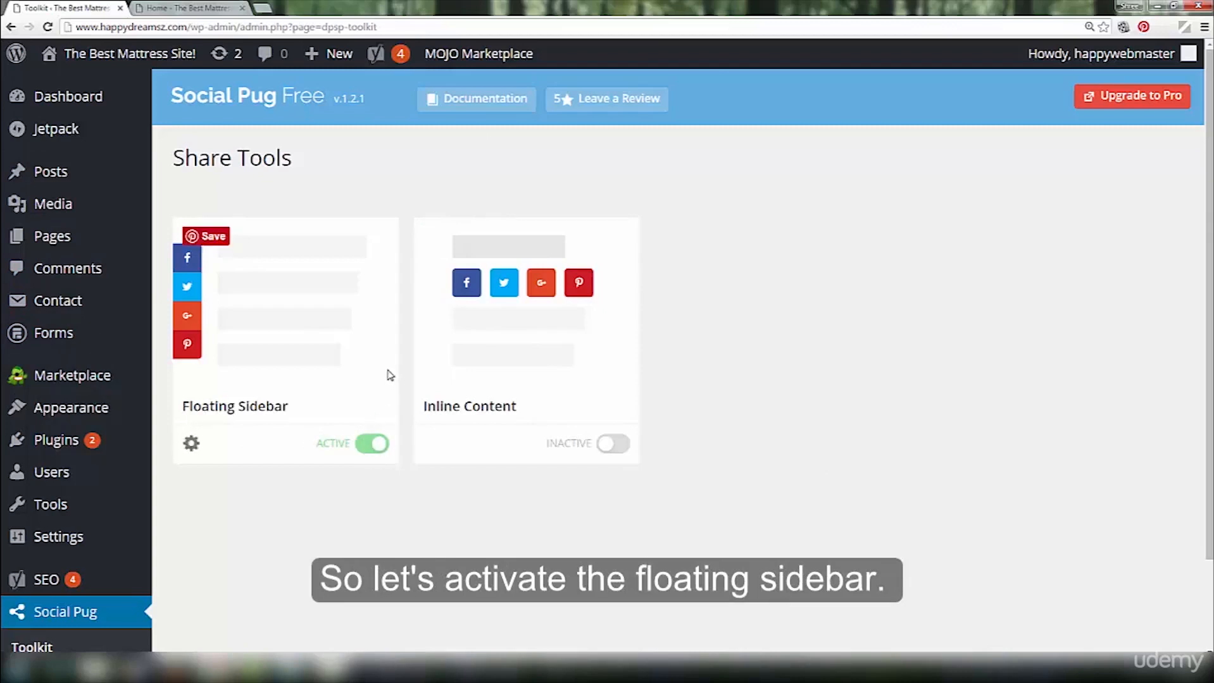
# Add Facebook, Twitter, Google+ and Pinterest as the floating sidebar's social networks.
pyautogui.click(193, 445)
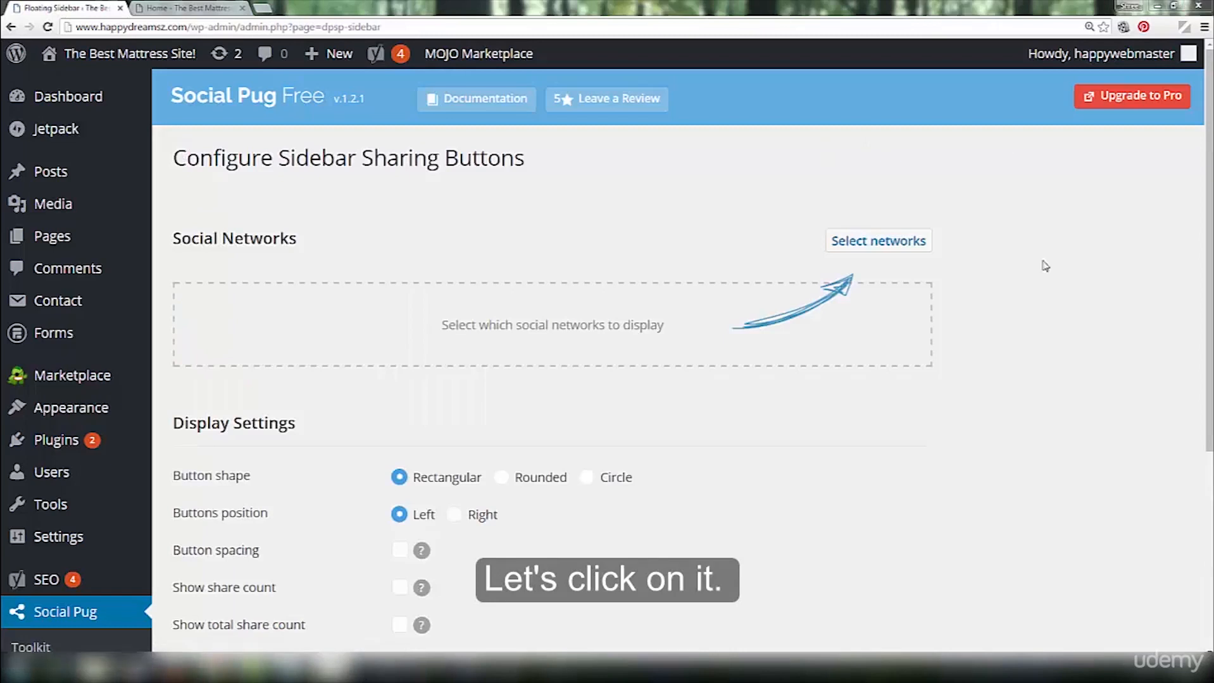
pyautogui.click(874, 244)
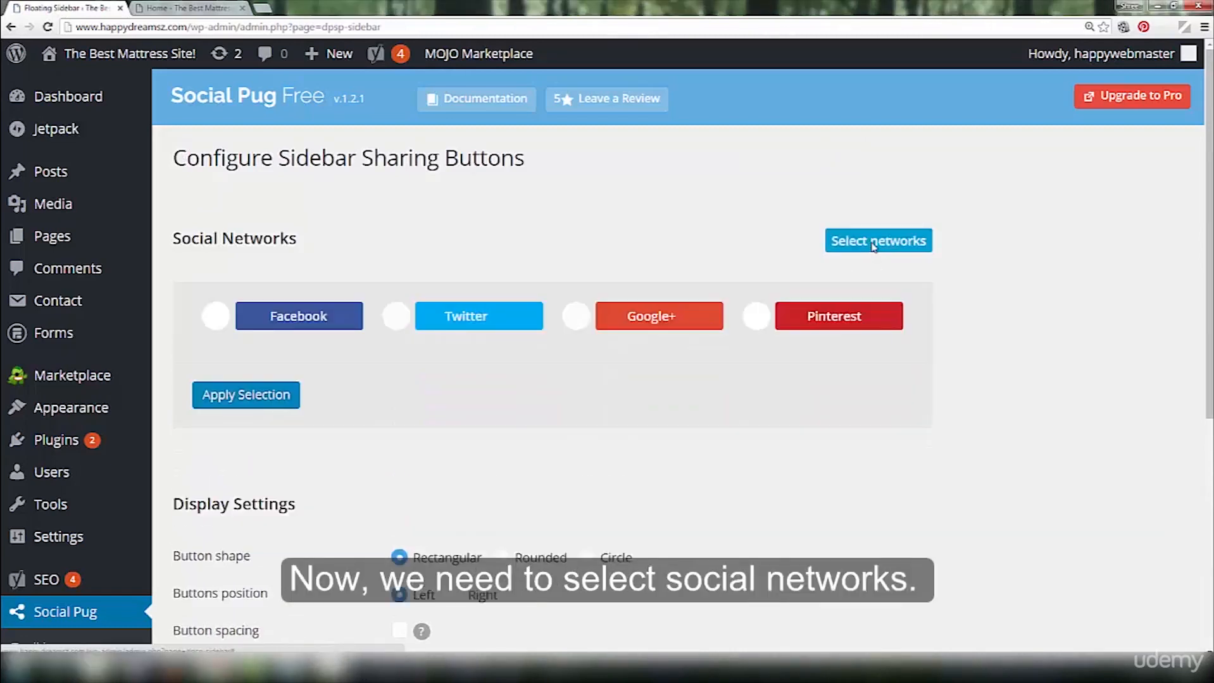
pyautogui.click(213, 319)
pyautogui.click(450, 323)
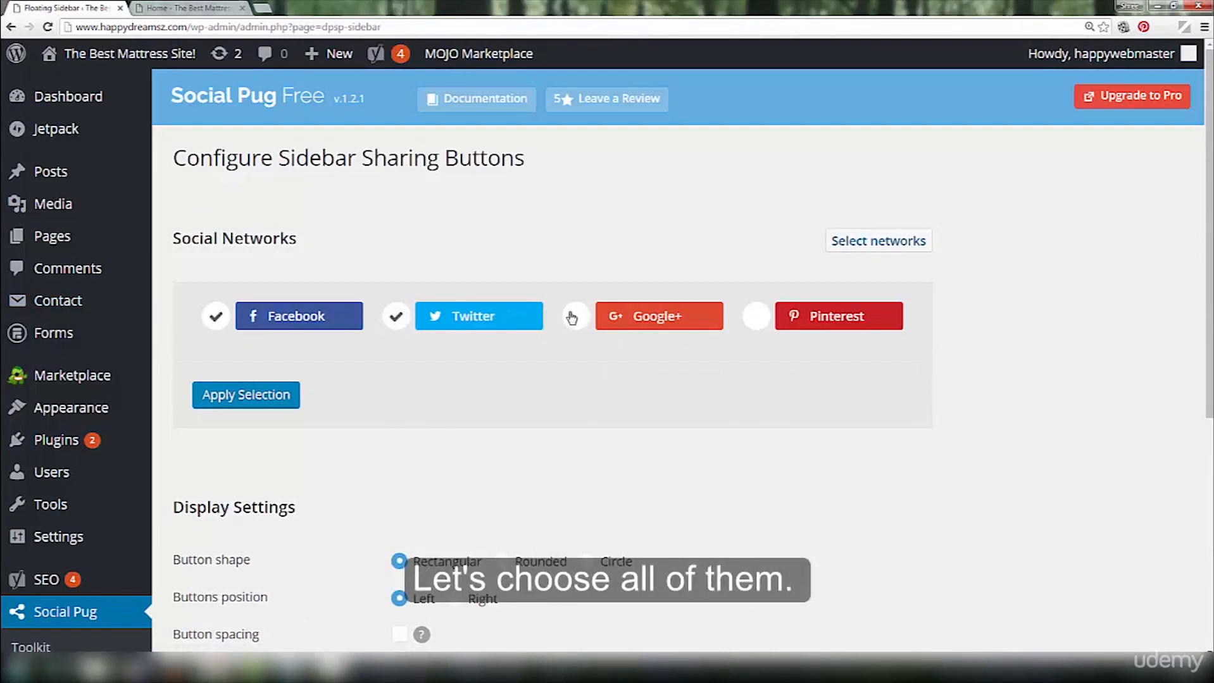
pyautogui.click(576, 319)
pyautogui.click(754, 317)
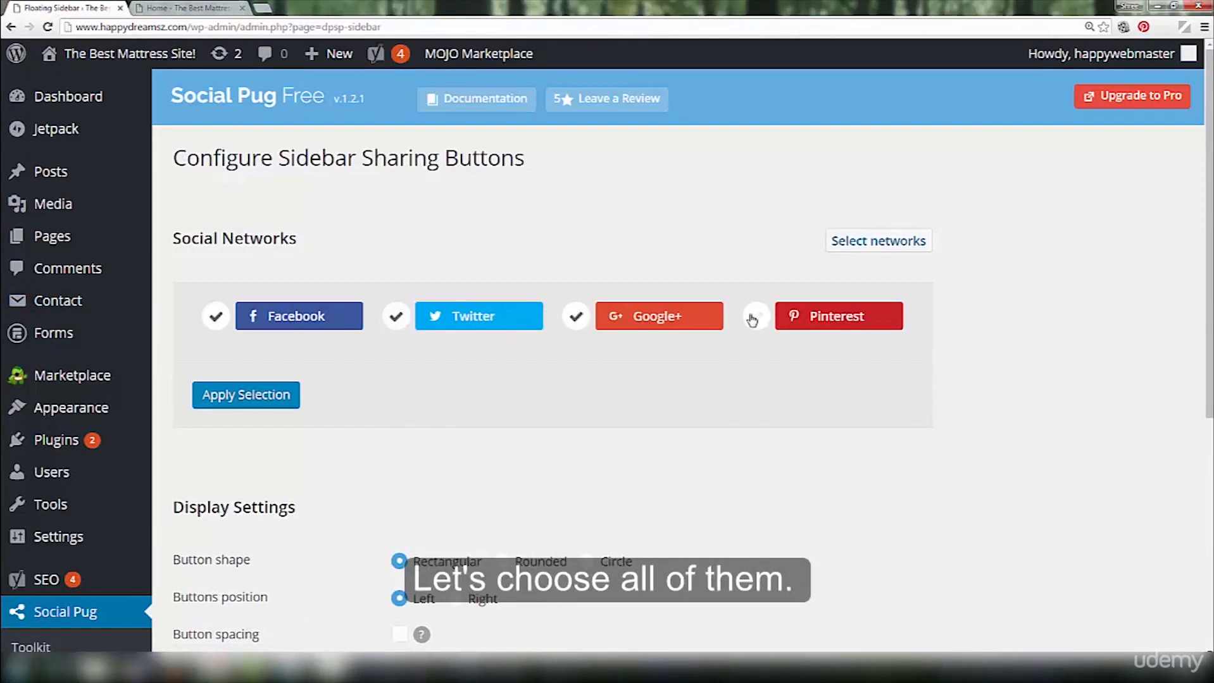
pyautogui.click(257, 395)
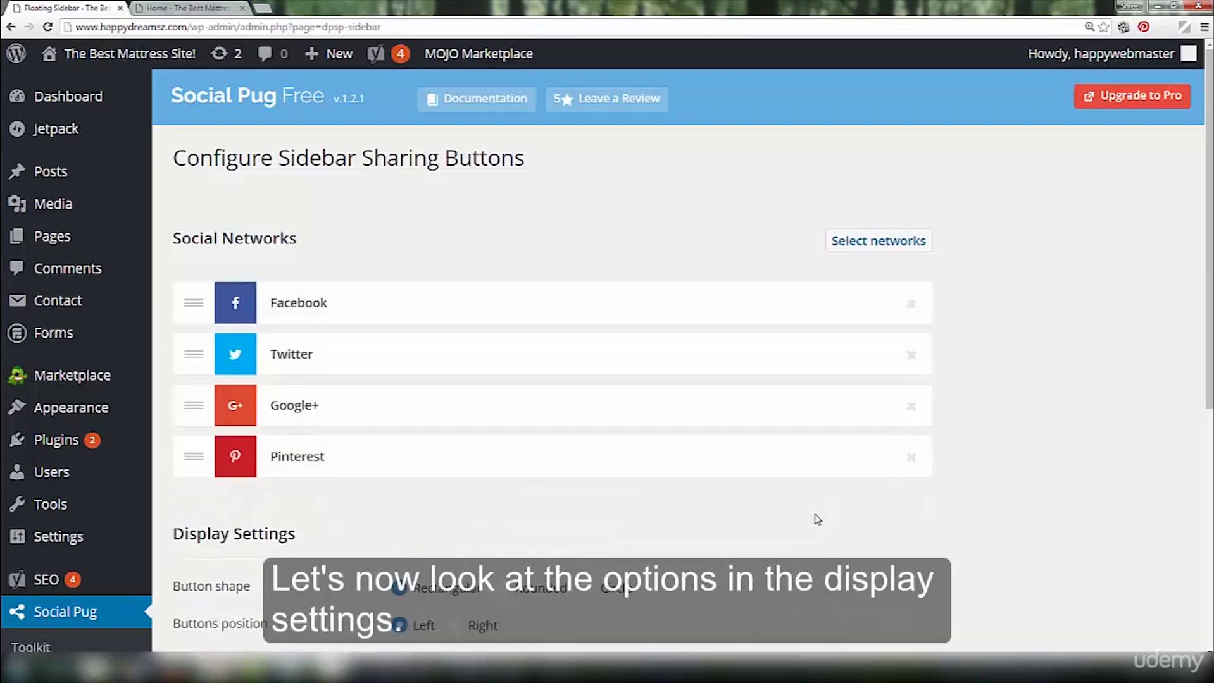
# Set the sidebar's button shape to Rounded, enable it on mobile and on pages, and save the settings.
pyautogui.scroll(-4, 817, 520)
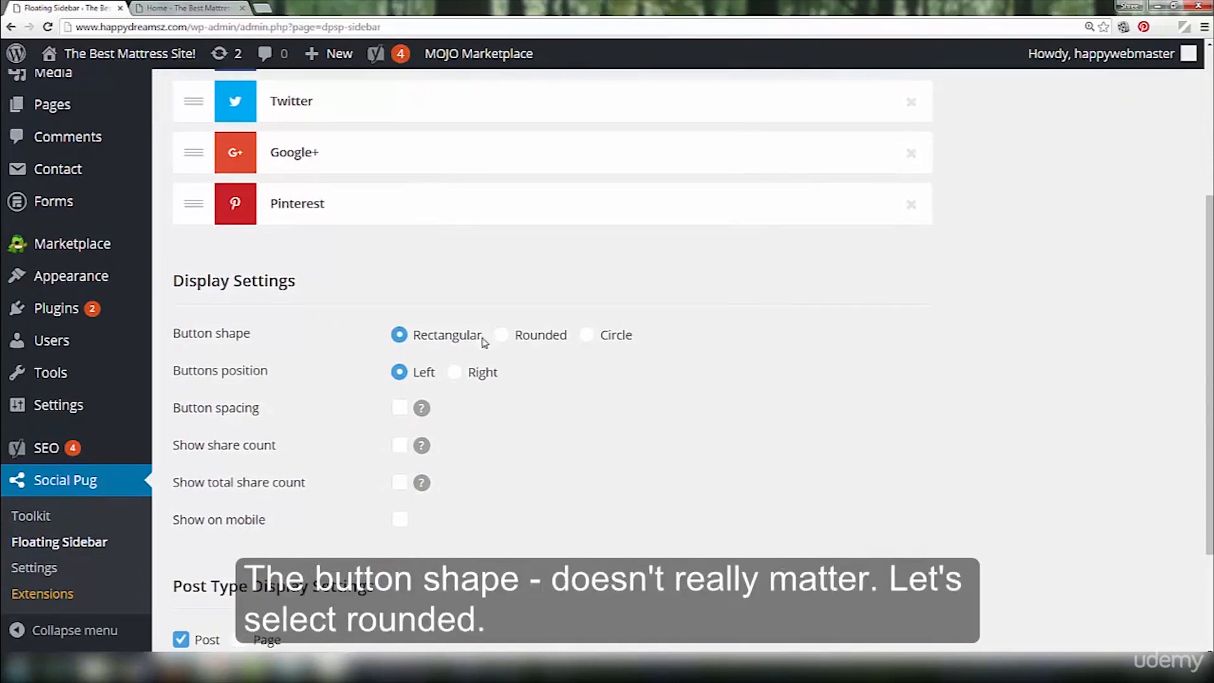
pyautogui.click(504, 336)
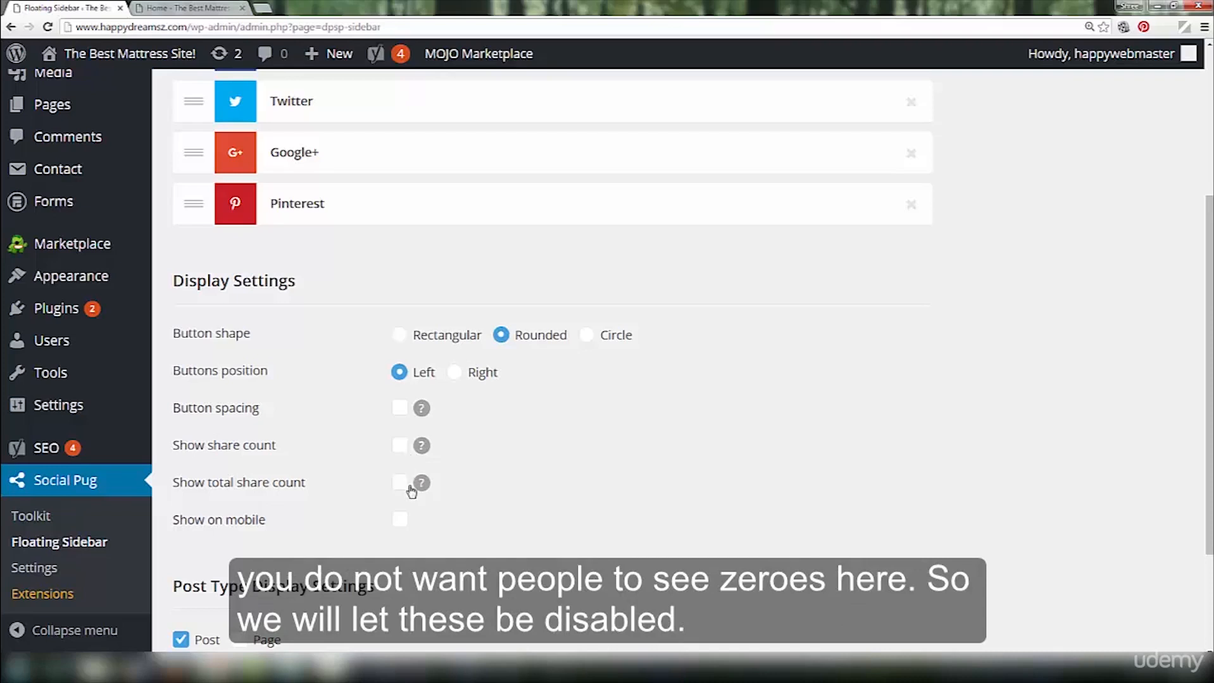
pyautogui.click(402, 525)
pyautogui.scroll(-3, 675, 518)
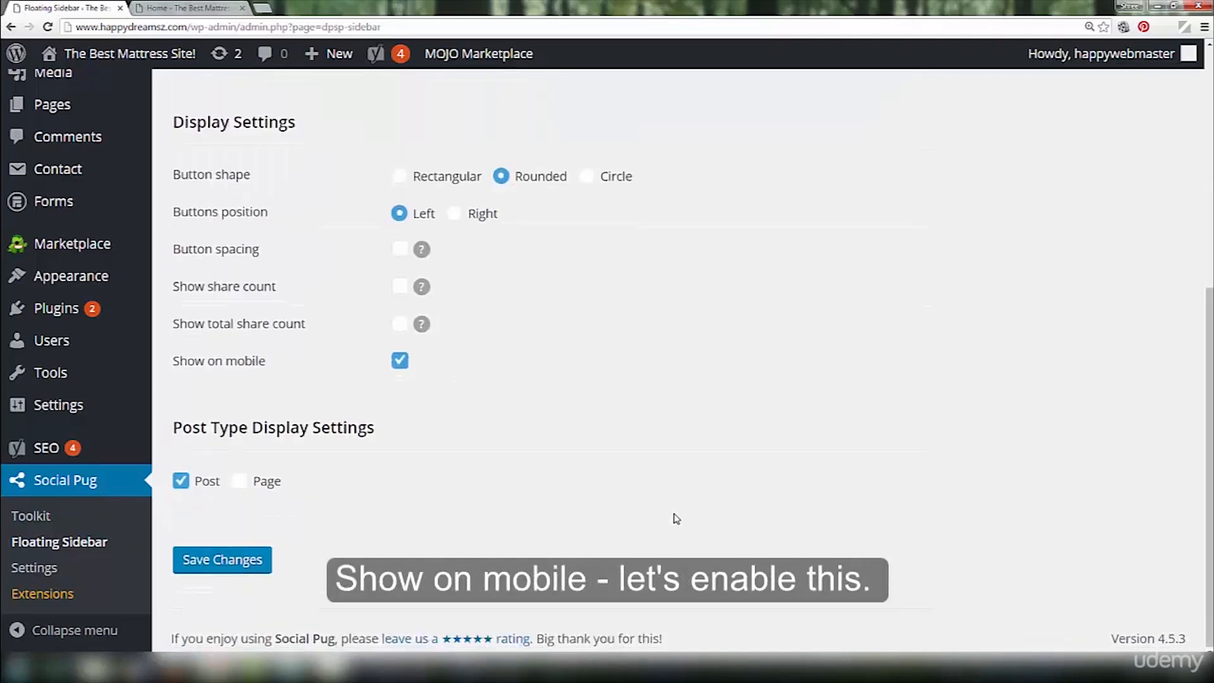
pyautogui.click(239, 487)
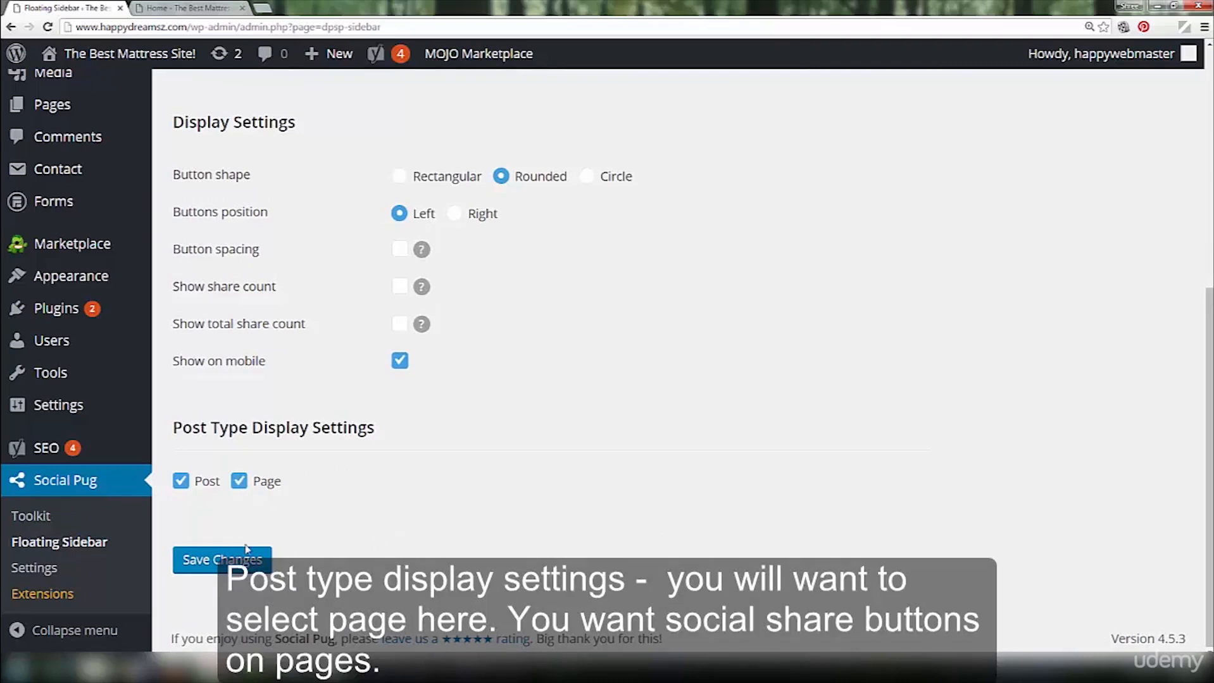
pyautogui.click(232, 562)
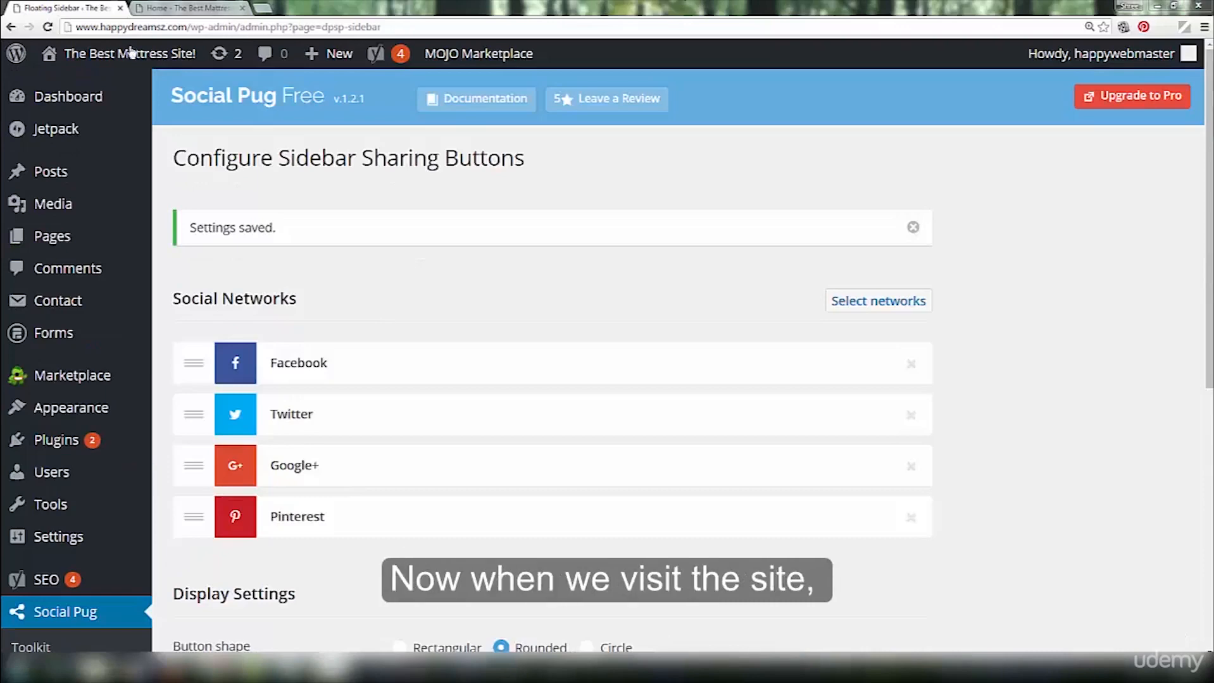
# View the site's home page in a new browser tab to check the sharing sidebar.
pyautogui.moveTo(131, 54)
pyautogui.rightClick(62, 84)
pyautogui.click(114, 95)
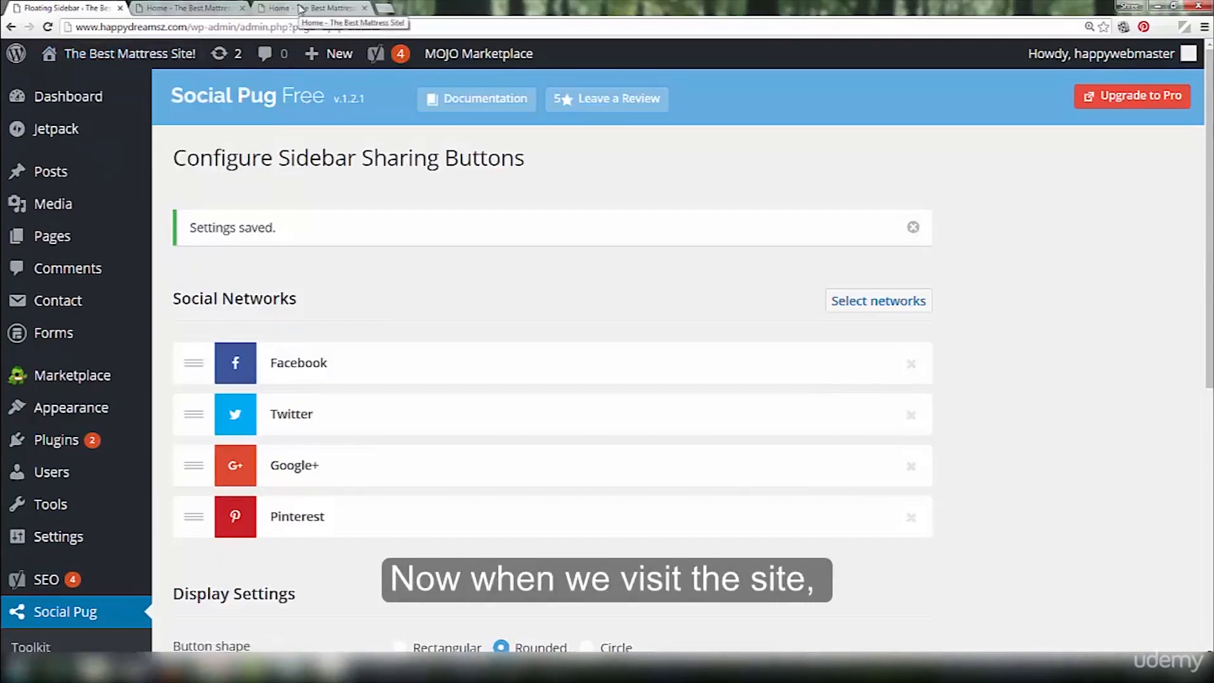
pyautogui.click(301, 8)
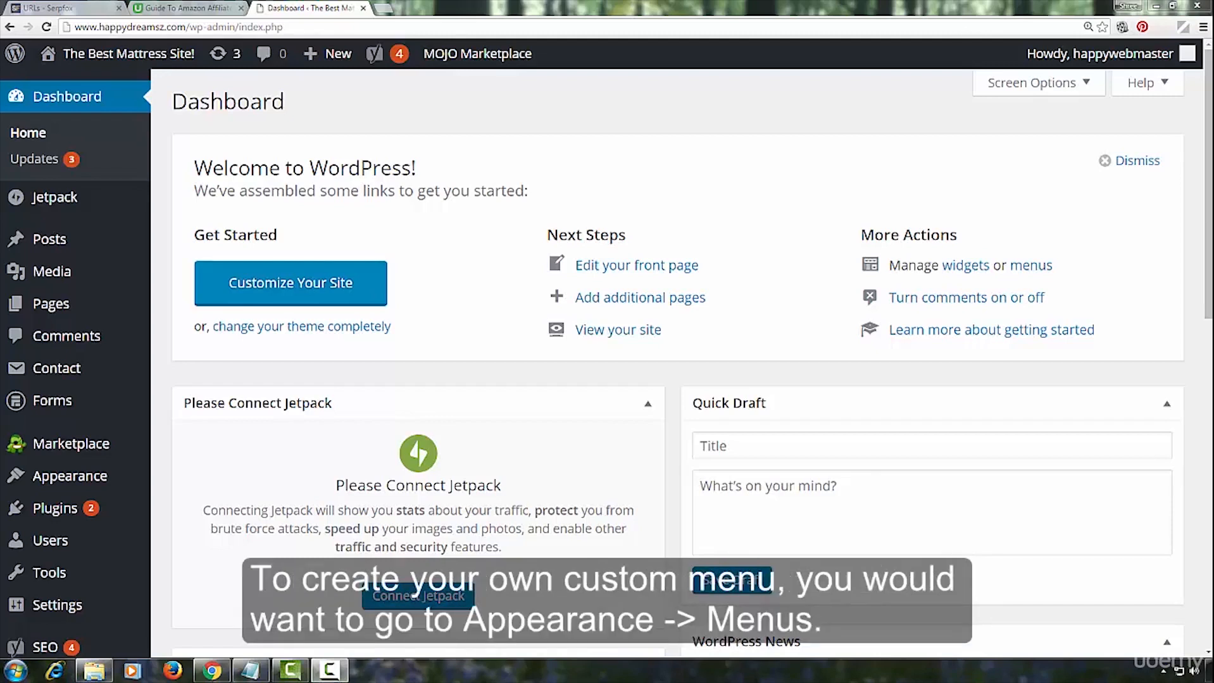
# Create a new navigation menu named "top menu".
pyautogui.moveTo(130, 481)
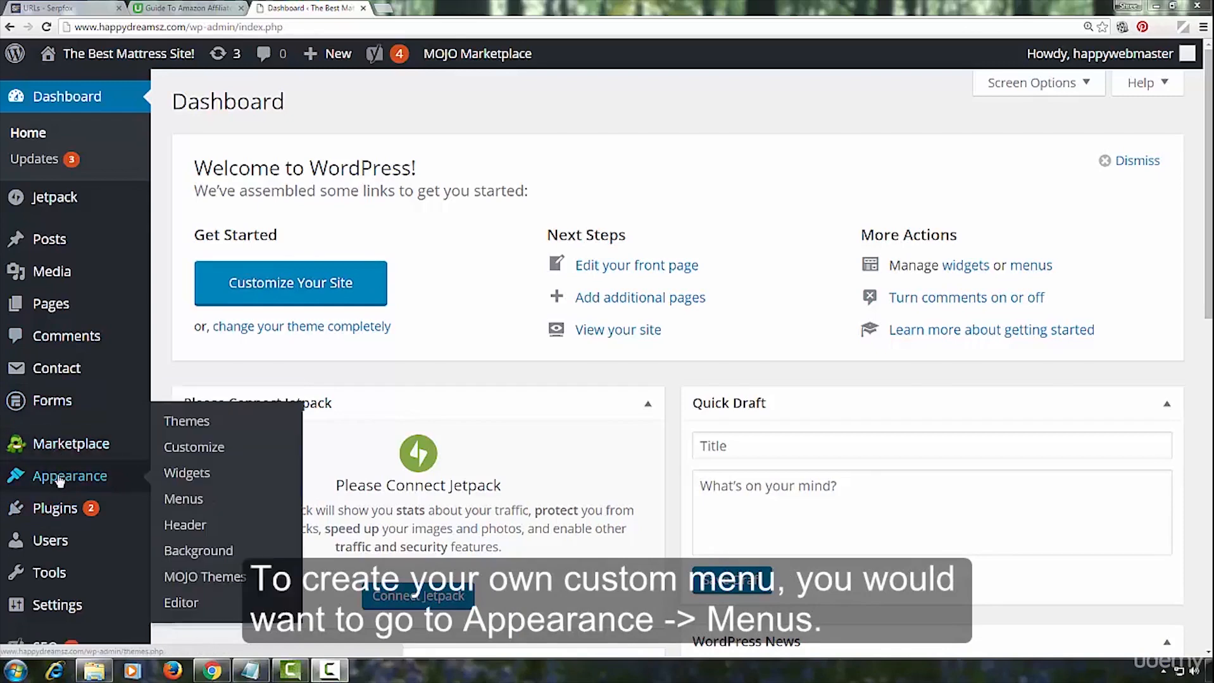
pyautogui.click(181, 501)
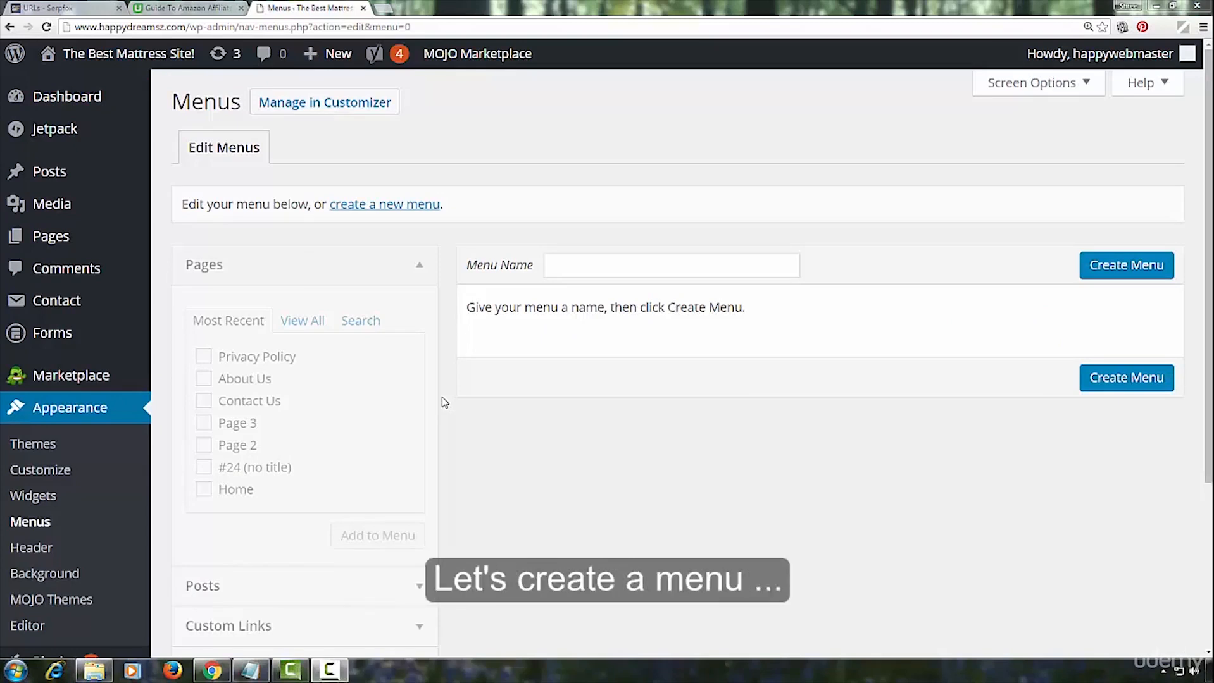
pyautogui.click(563, 271)
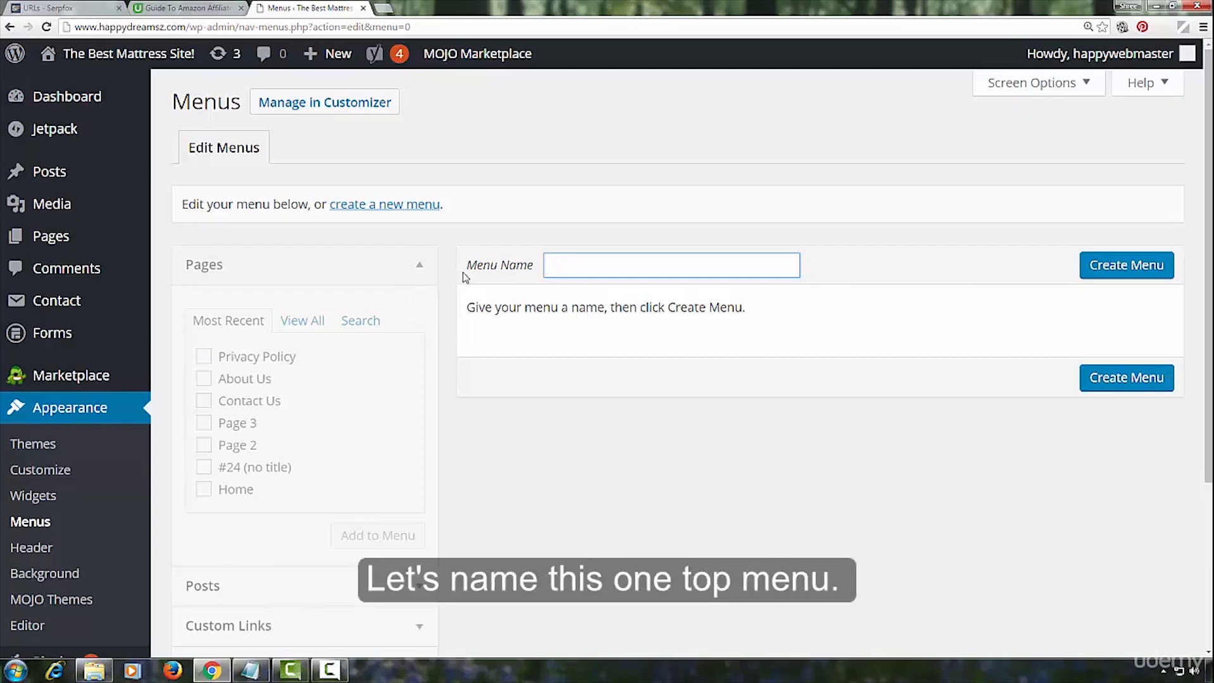
pyautogui.write('top menu')
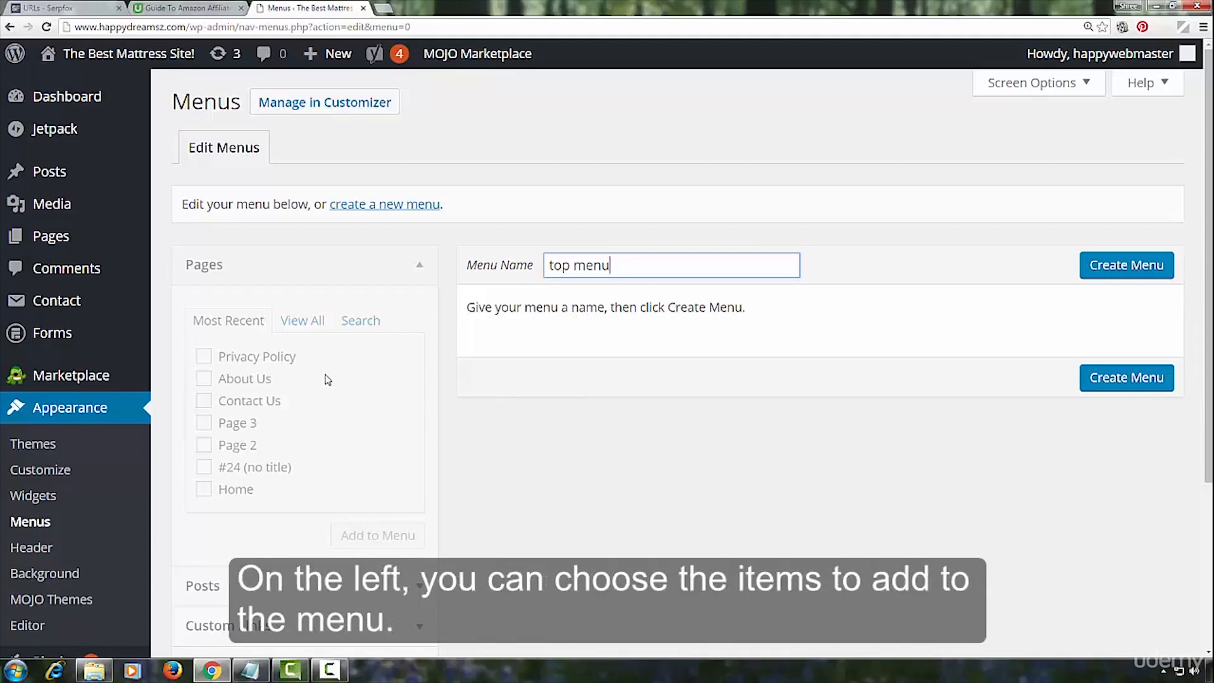
pyautogui.click(1129, 268)
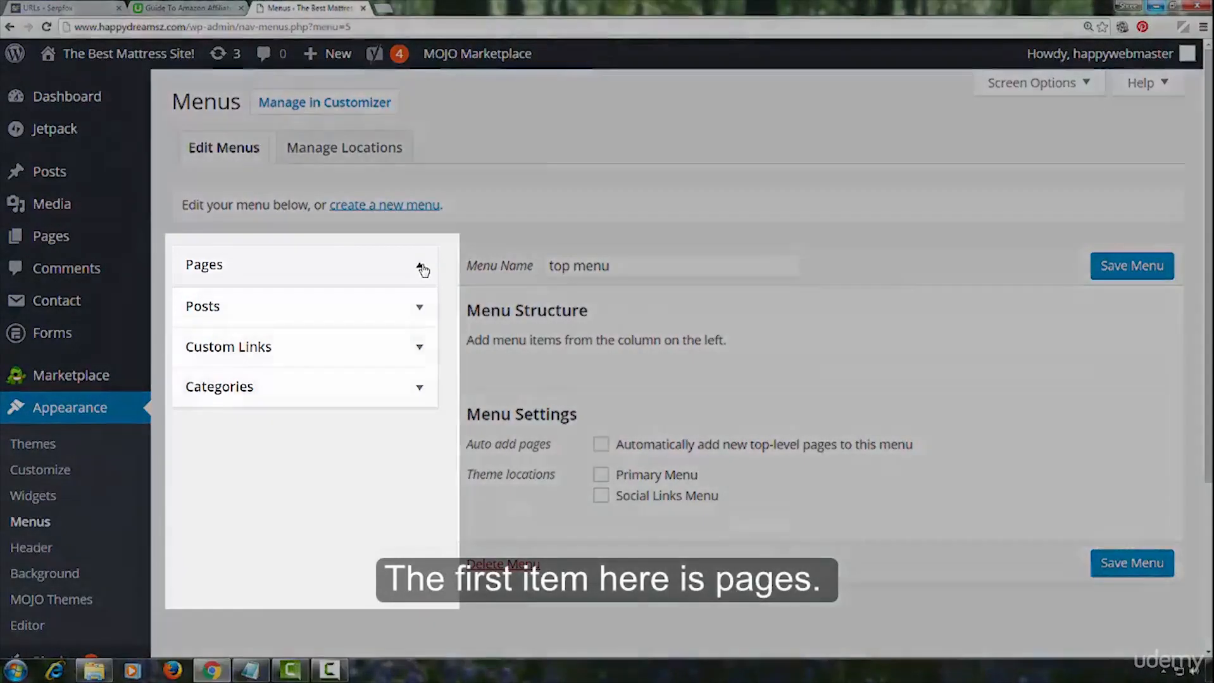
# Examine the Pages, Posts and Custom Links sources available for adding items to the top menu.
pyautogui.click(417, 268)
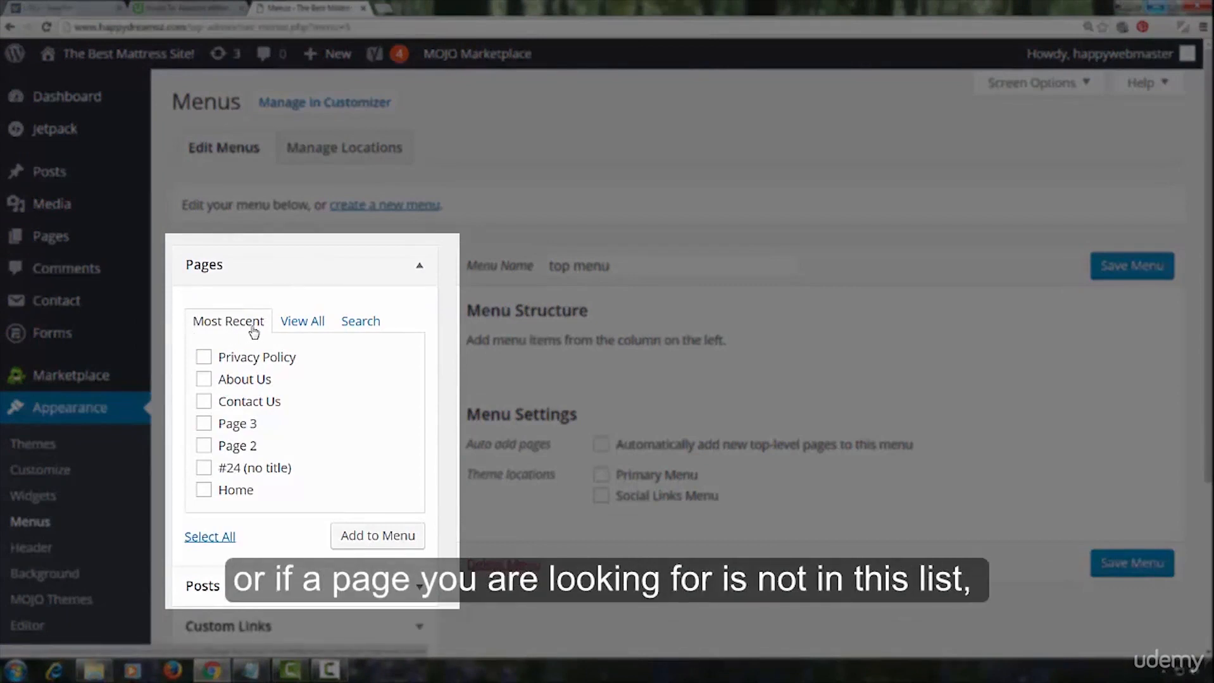
pyautogui.click(300, 323)
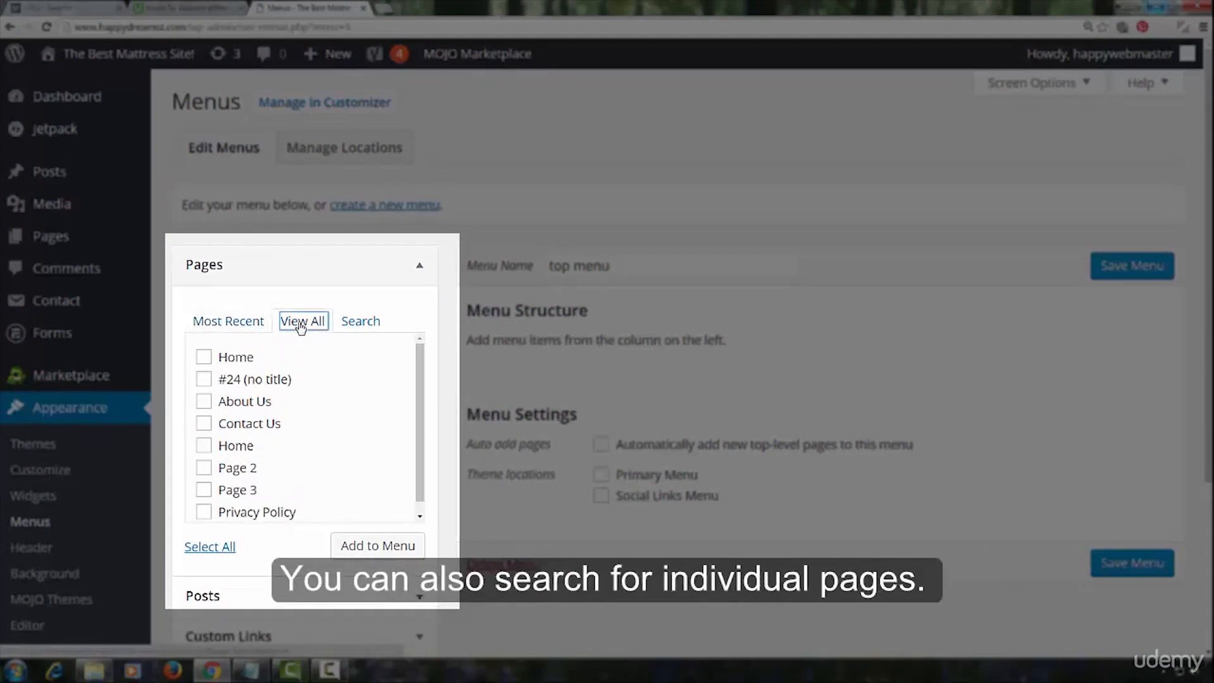
pyautogui.click(361, 323)
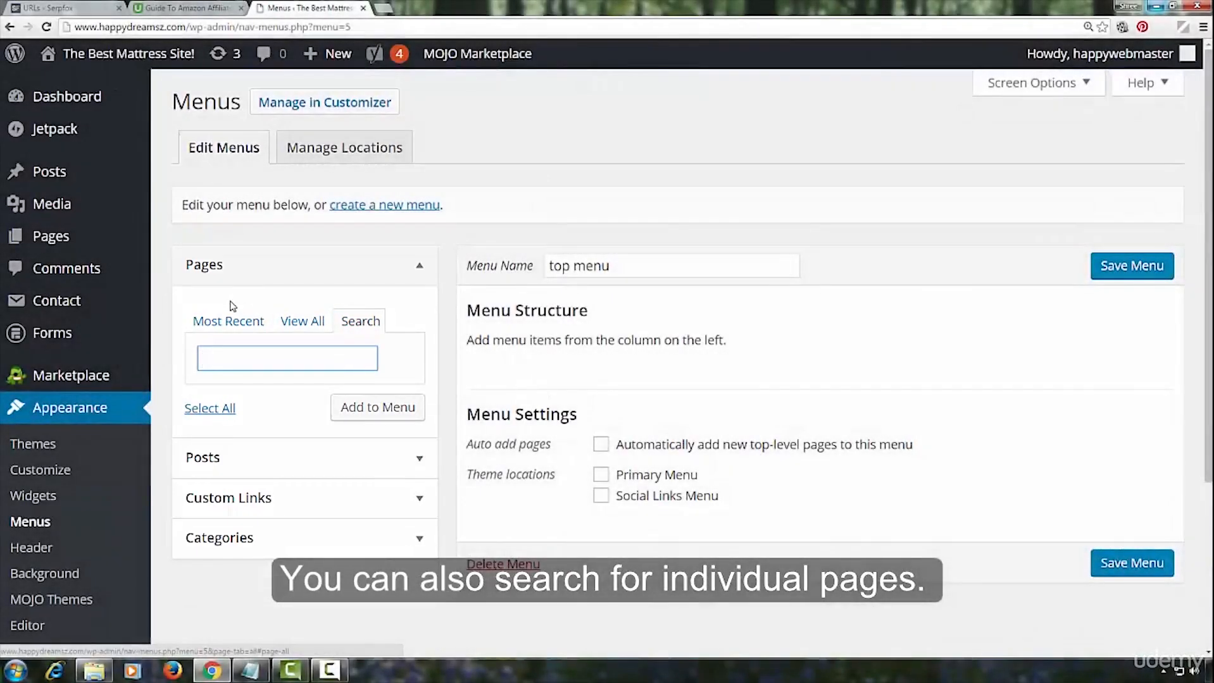
pyautogui.click(410, 283)
pyautogui.click(415, 306)
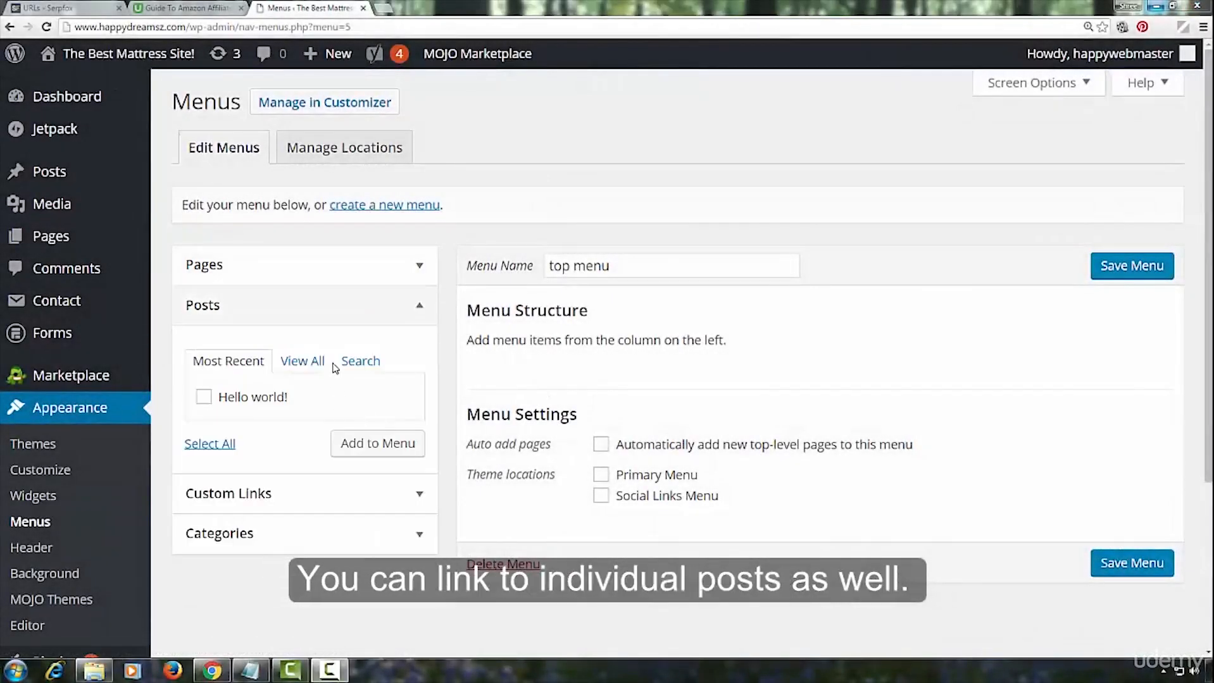
pyautogui.click(205, 398)
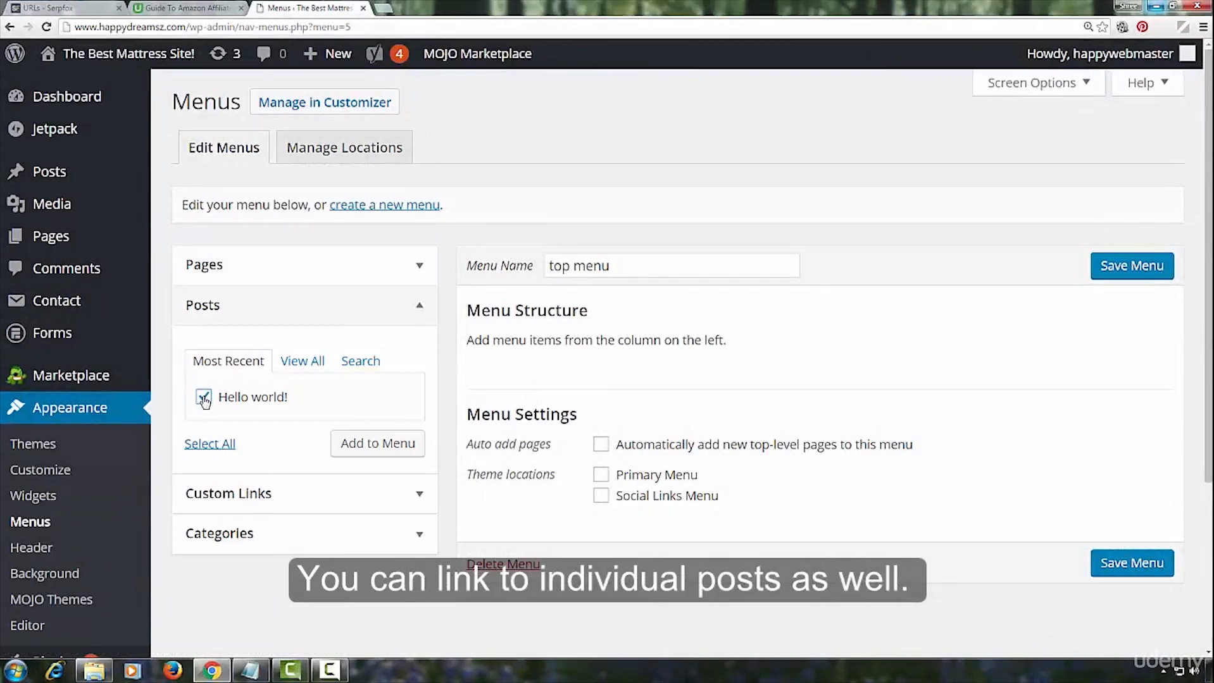
pyautogui.click(203, 399)
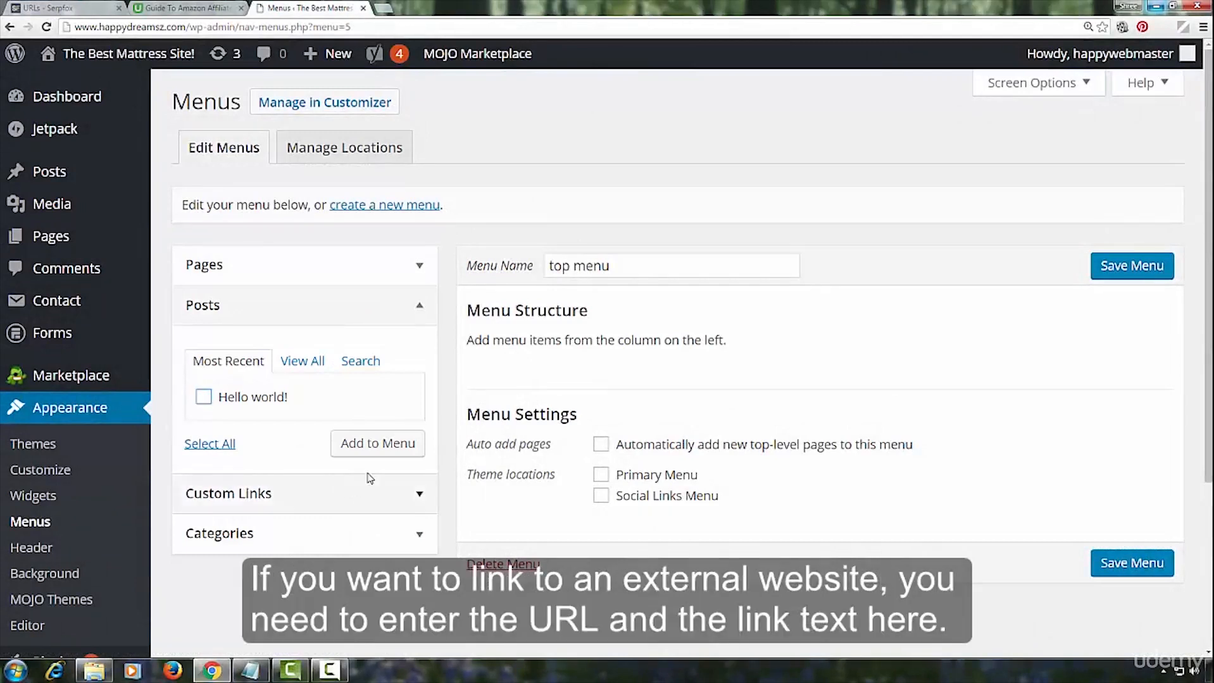
pyautogui.click(418, 494)
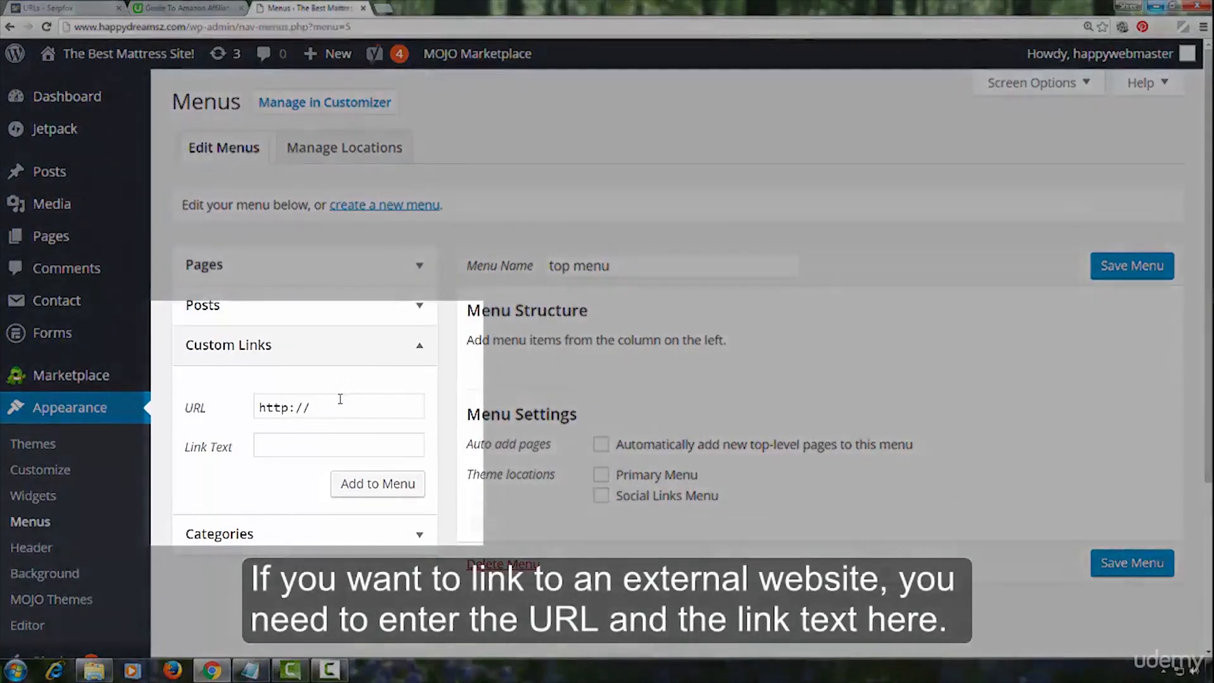
# Examine the URL and link text fields for custom links and the full list of categories available as menu items.
pyautogui.click(340, 399)
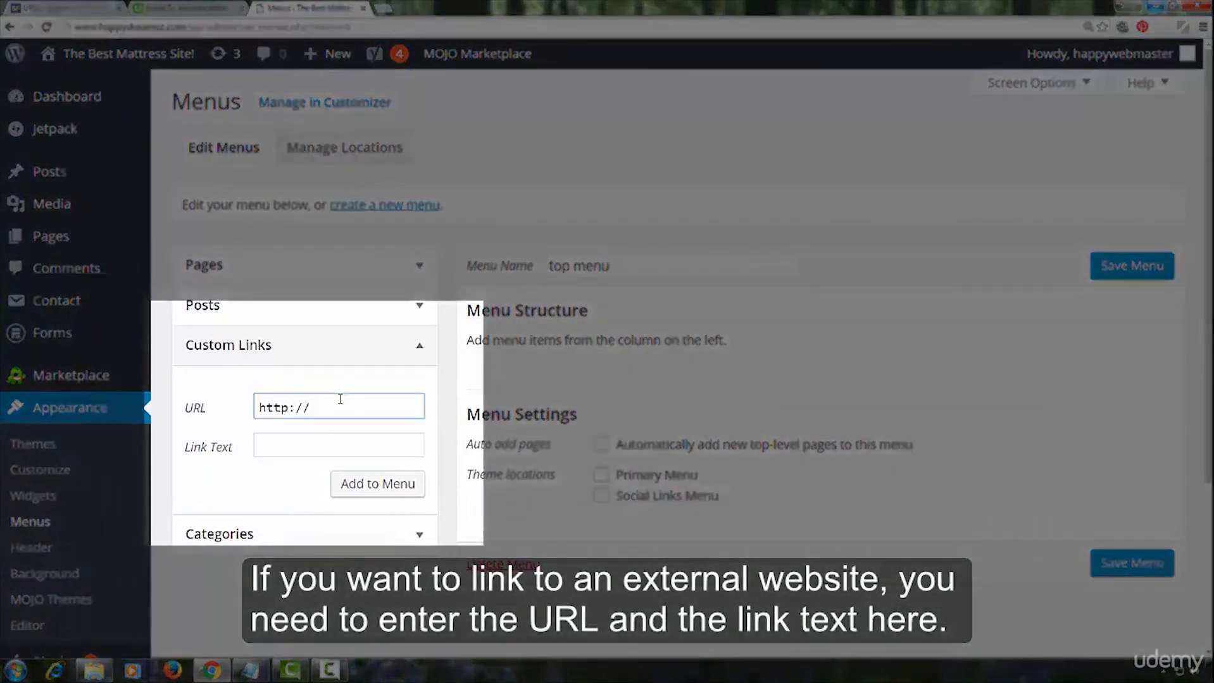
pyautogui.moveTo(318, 410); pyautogui.dragTo(234, 437)
pyautogui.click(345, 445)
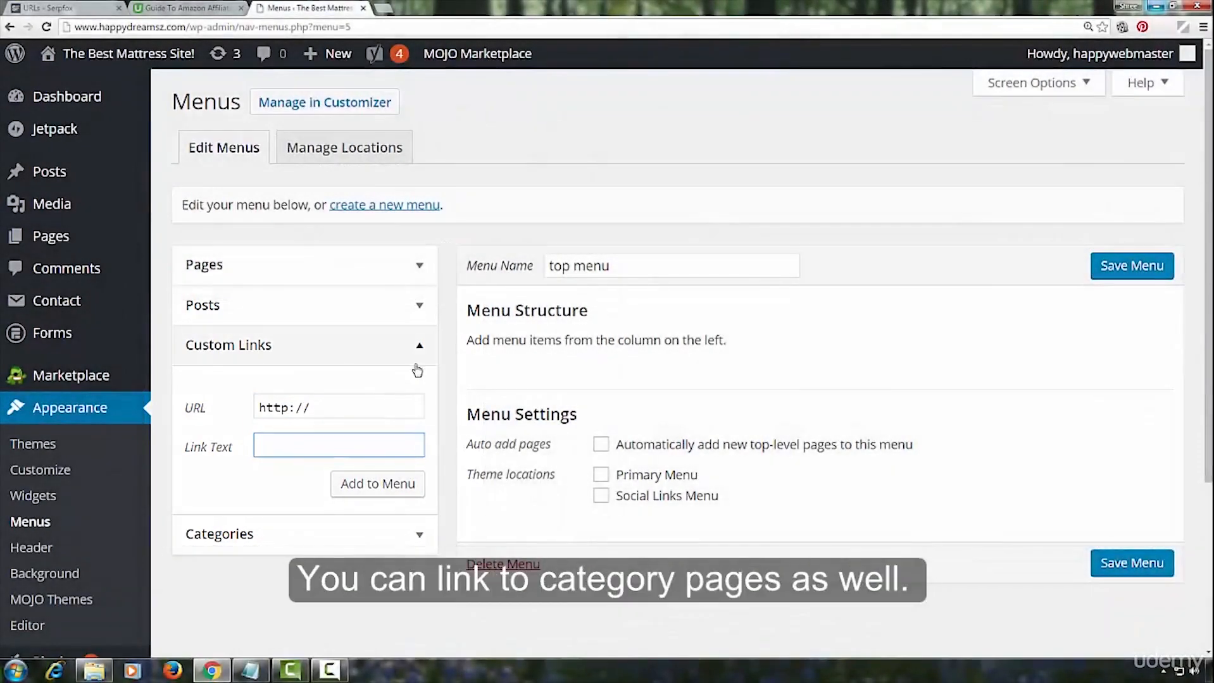
pyautogui.click(418, 354)
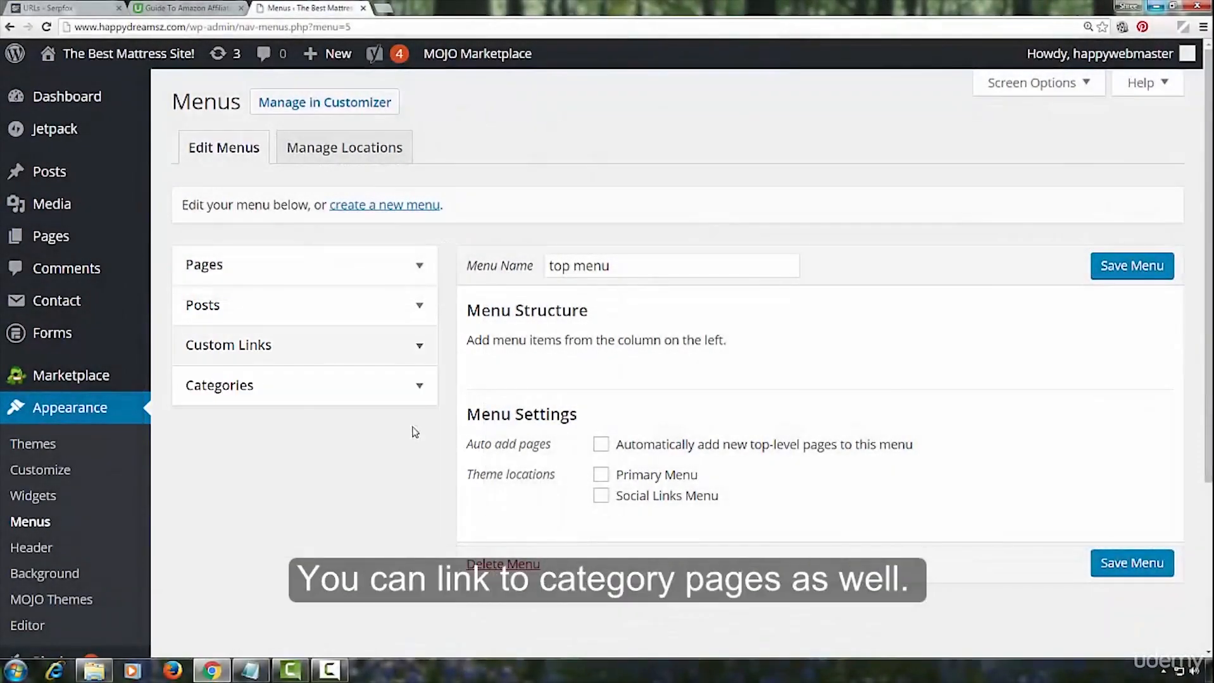
pyautogui.click(421, 389)
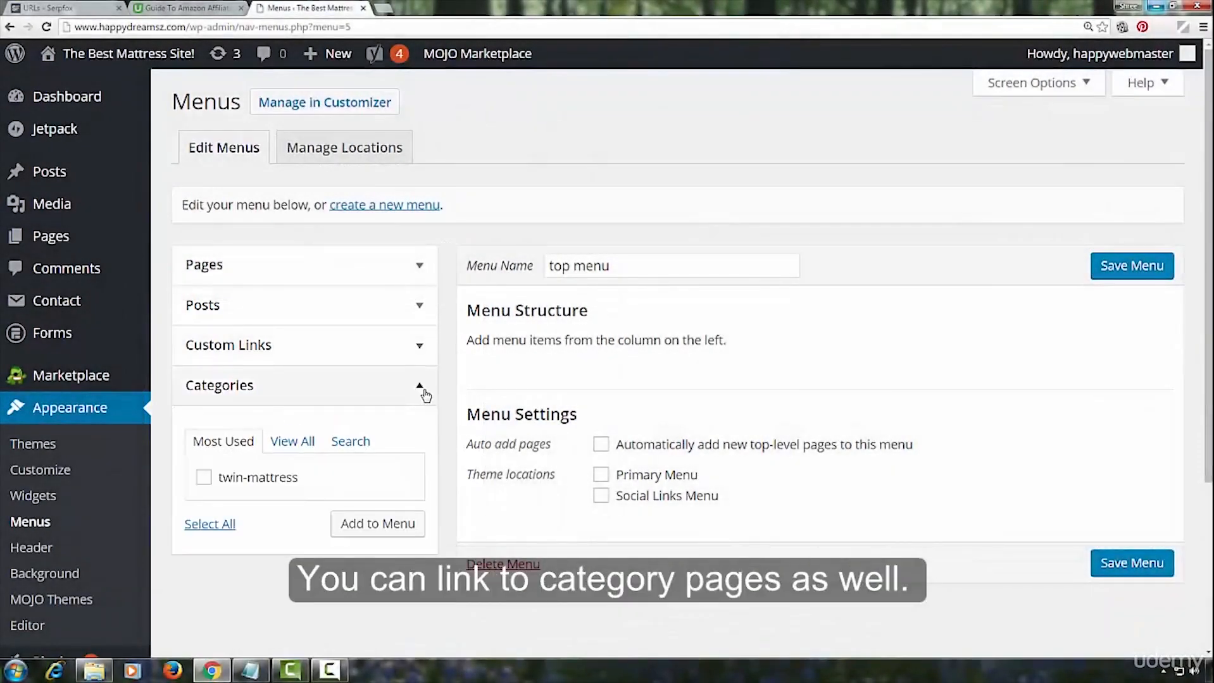
pyautogui.click(291, 442)
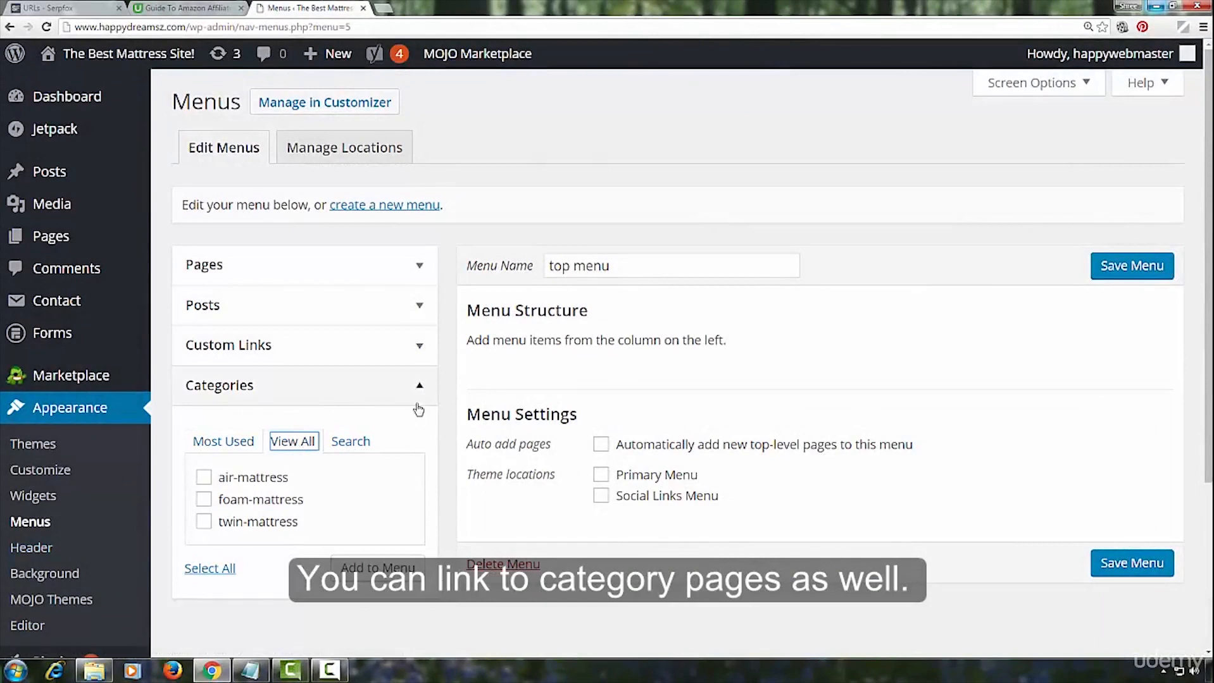
pyautogui.click(419, 387)
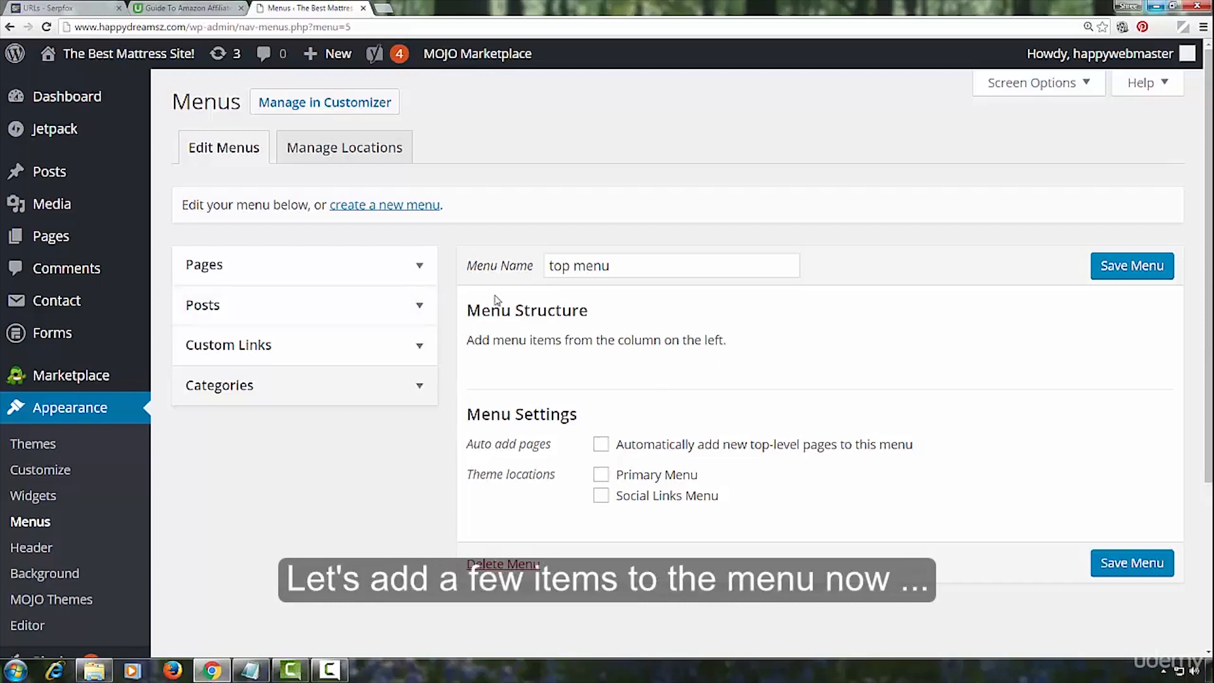
# Add the first Home page plus About Us, Contact Us, Page 2, Page 3 and Privacy Policy to the top menu.
pyautogui.click(418, 265)
pyautogui.click(296, 323)
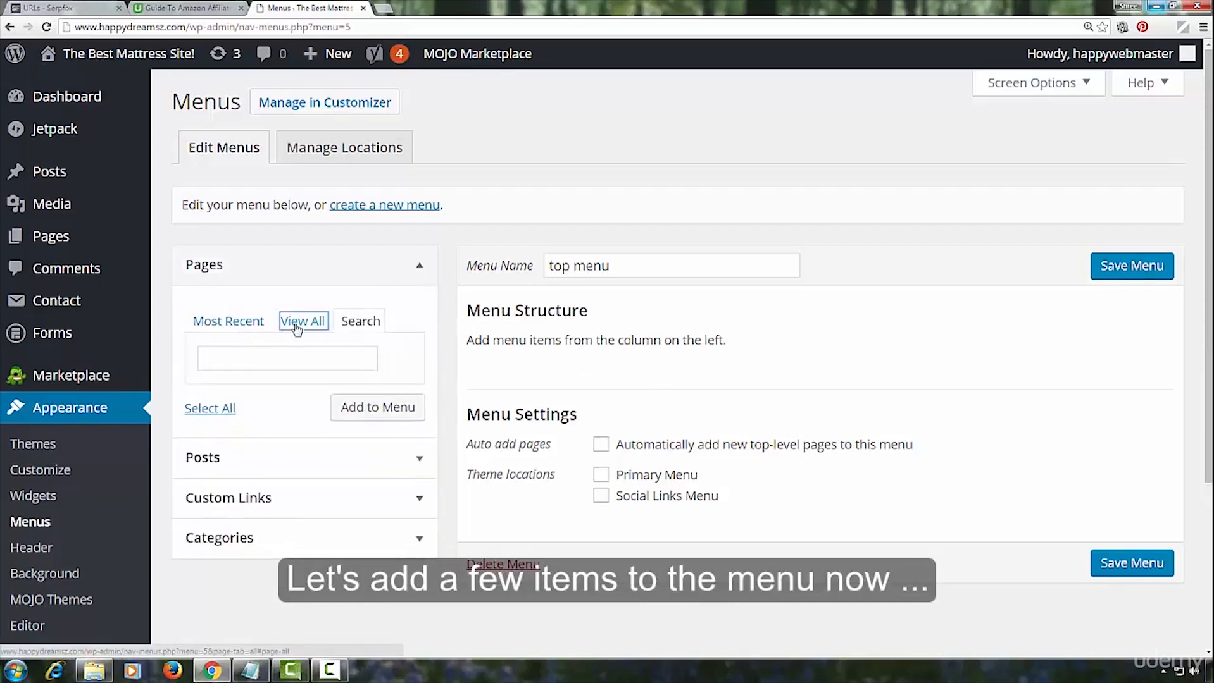
pyautogui.click(203, 357)
pyautogui.click(203, 424)
pyautogui.click(203, 468)
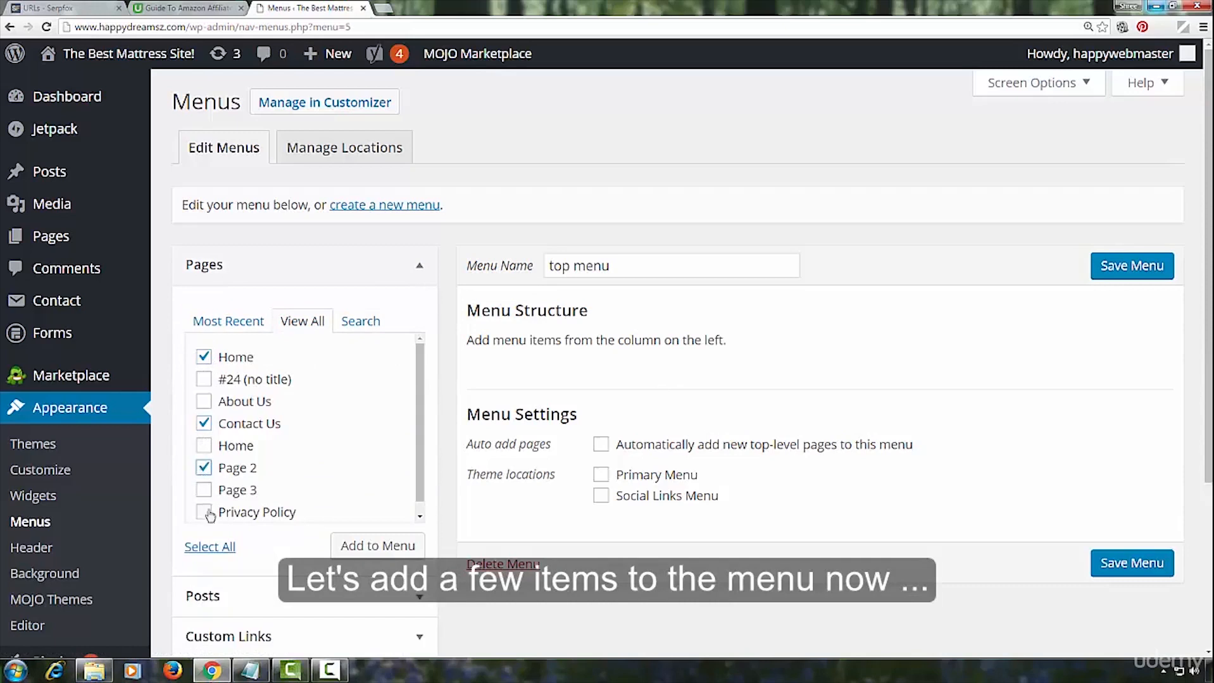
pyautogui.click(203, 512)
pyautogui.scroll(-1, 418, 443)
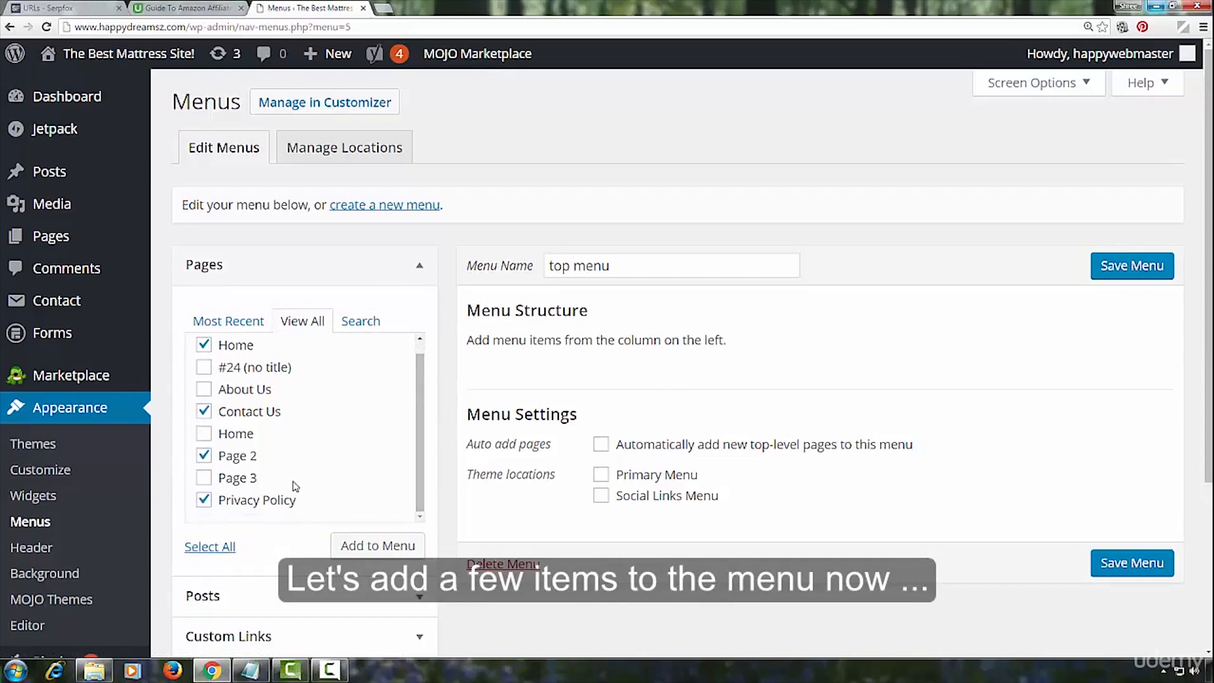
pyautogui.click(203, 477)
pyautogui.click(204, 389)
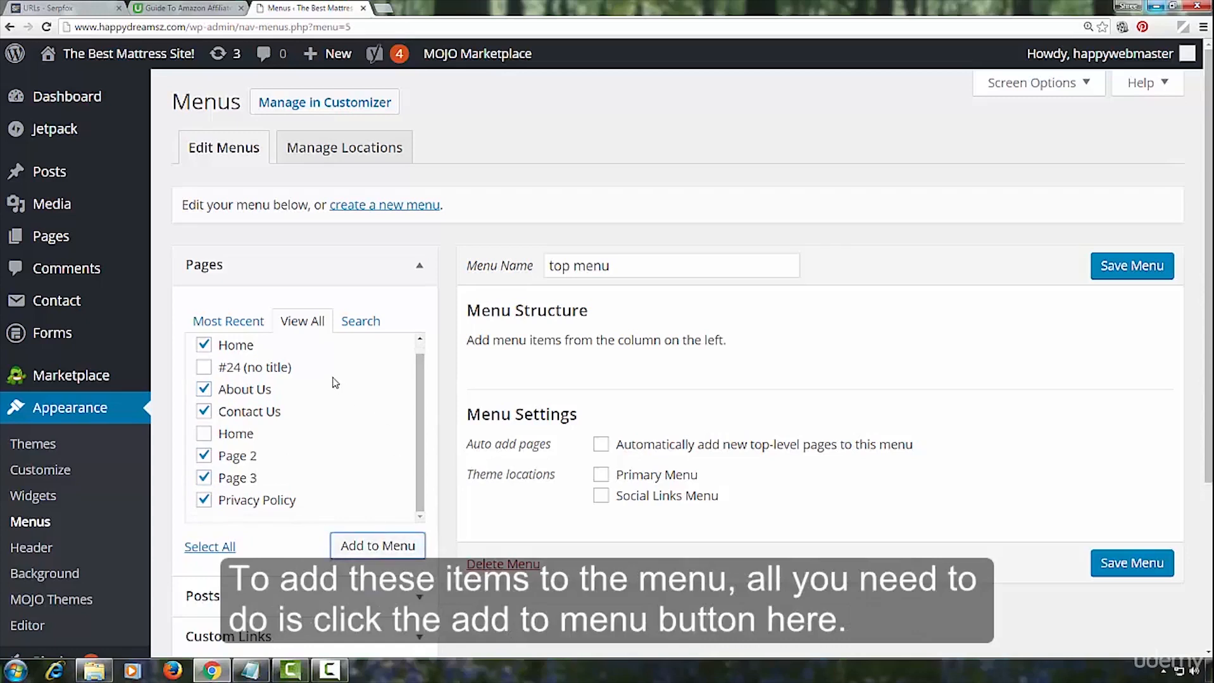
pyautogui.click(365, 547)
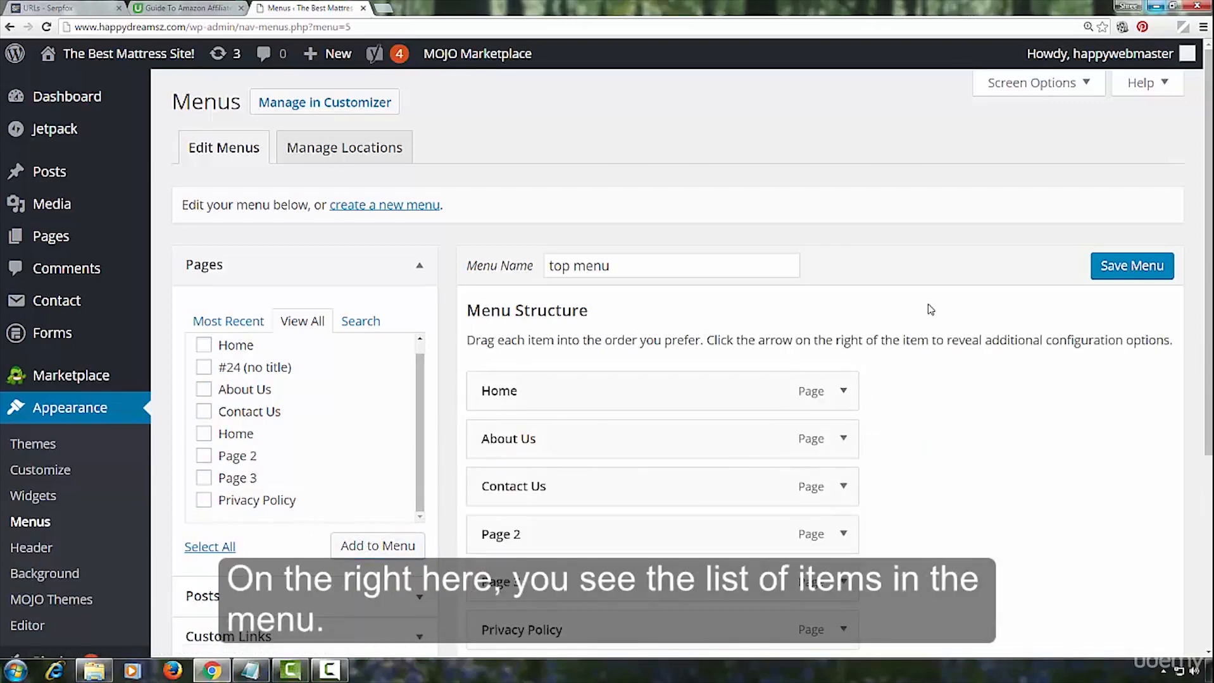
# Reorder the menu items as Page 2, Contact Us, Privacy Policy, Home, Page 3, About Us.
pyautogui.scroll(-1, 931, 313)
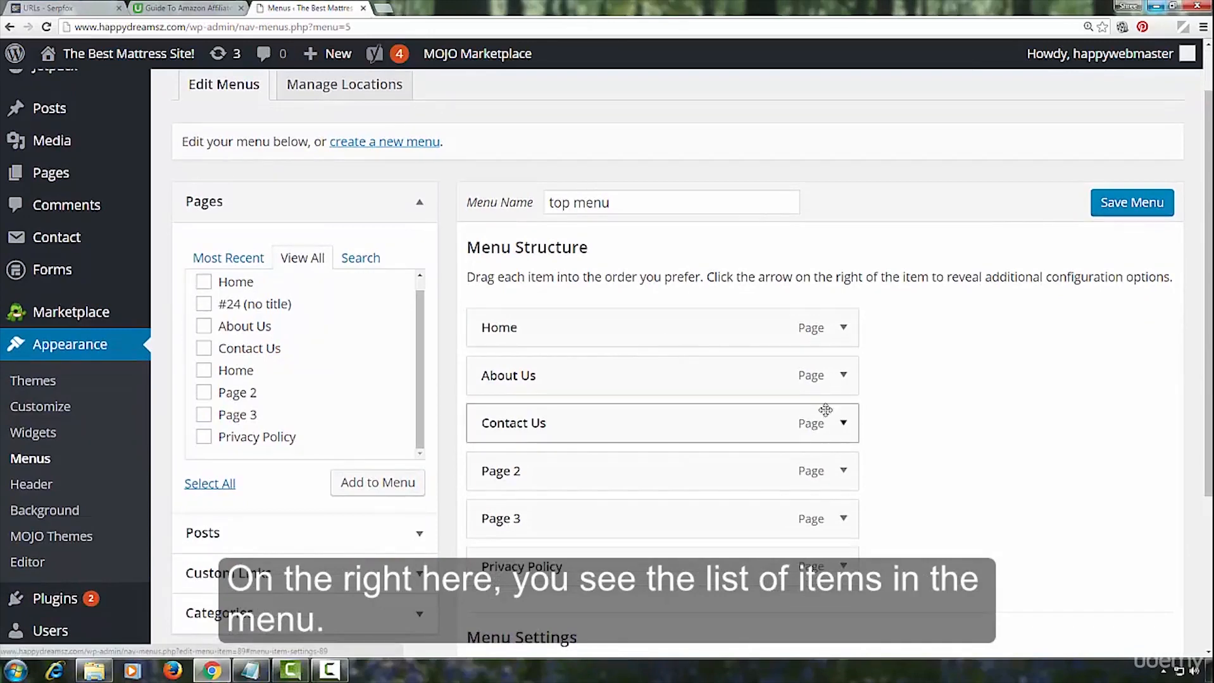
pyautogui.scroll(-1, 645, 366)
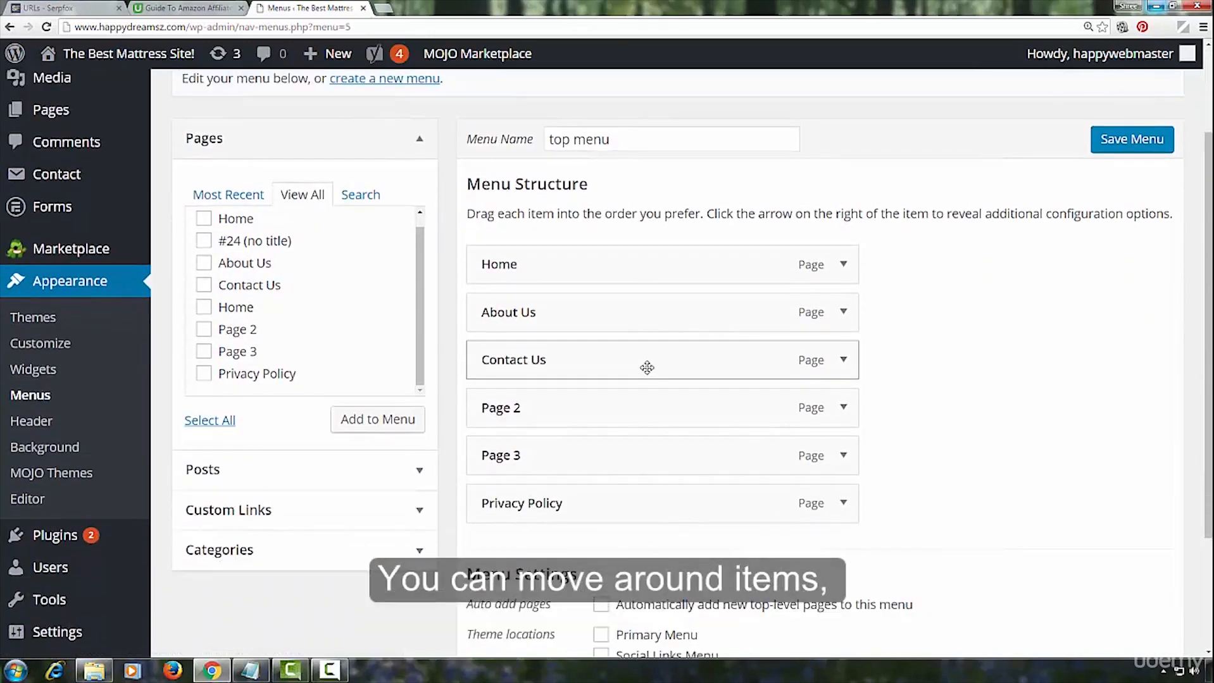
pyautogui.moveTo(647, 368); pyautogui.dragTo(636, 261)
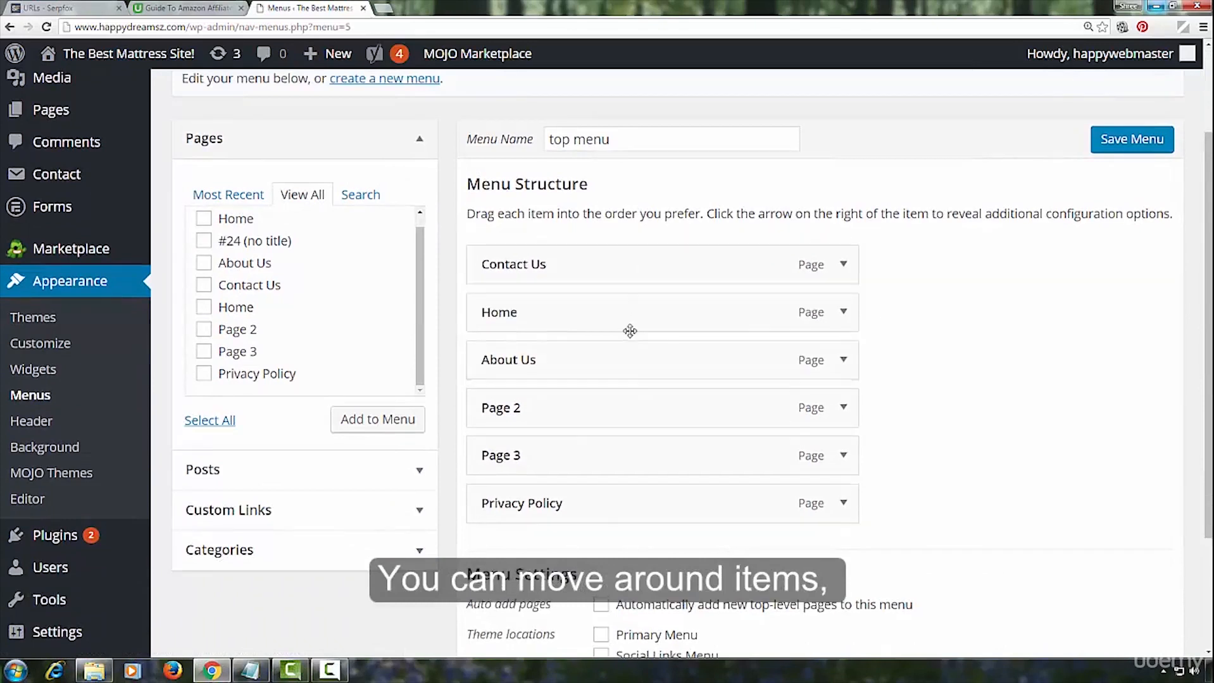
pyautogui.moveTo(632, 462); pyautogui.dragTo(632, 367)
pyautogui.moveTo(655, 515); pyautogui.dragTo(501, 311)
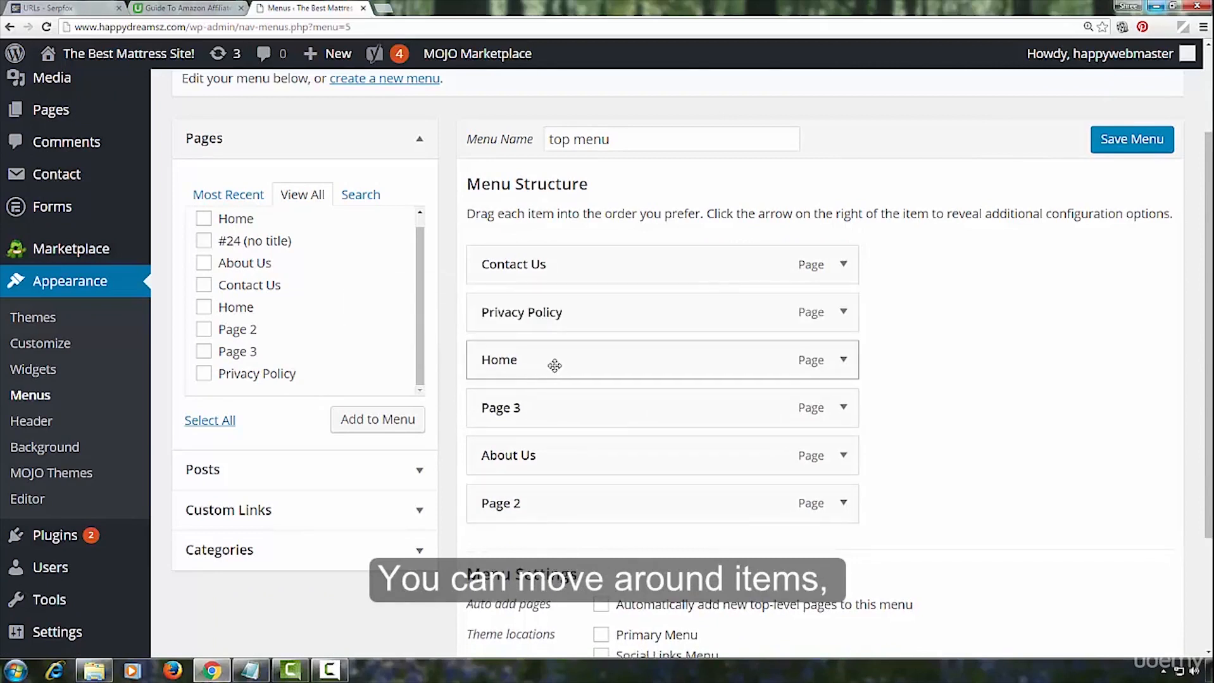
pyautogui.moveTo(601, 507); pyautogui.dragTo(602, 265)
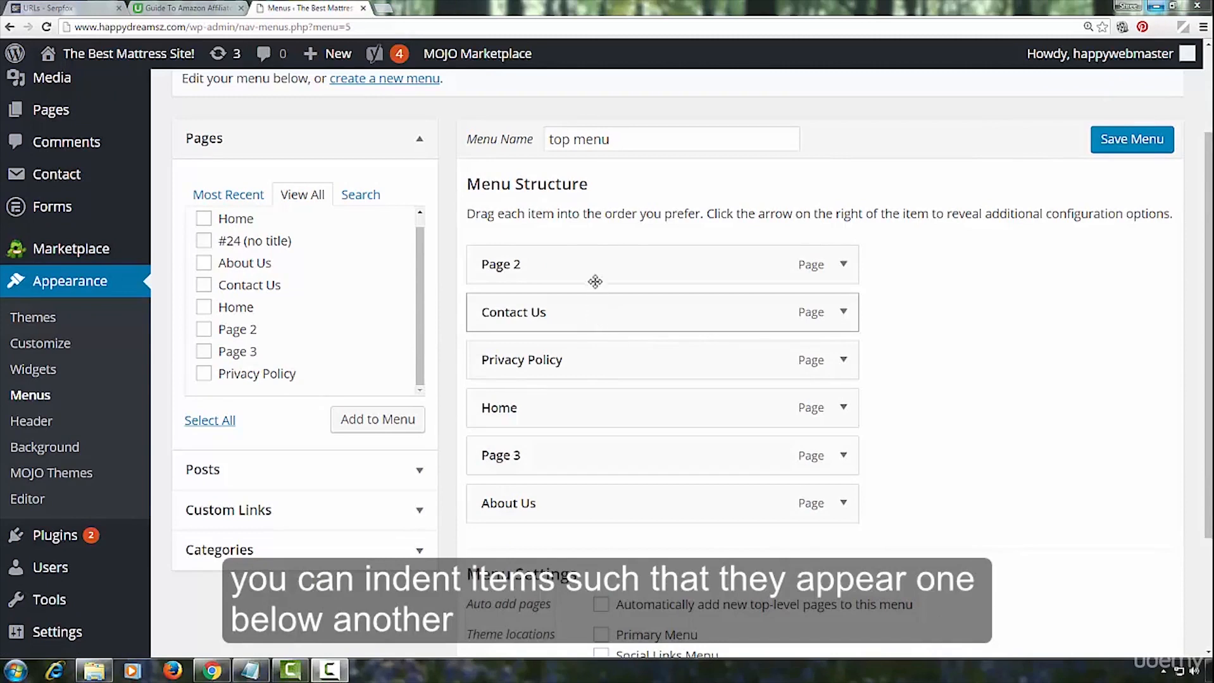
# Nest Page 2 under Contact Us, move Home to the start of the menu, and nest Page 3 under Home.
pyautogui.moveTo(595, 273); pyautogui.dragTo(673, 320)
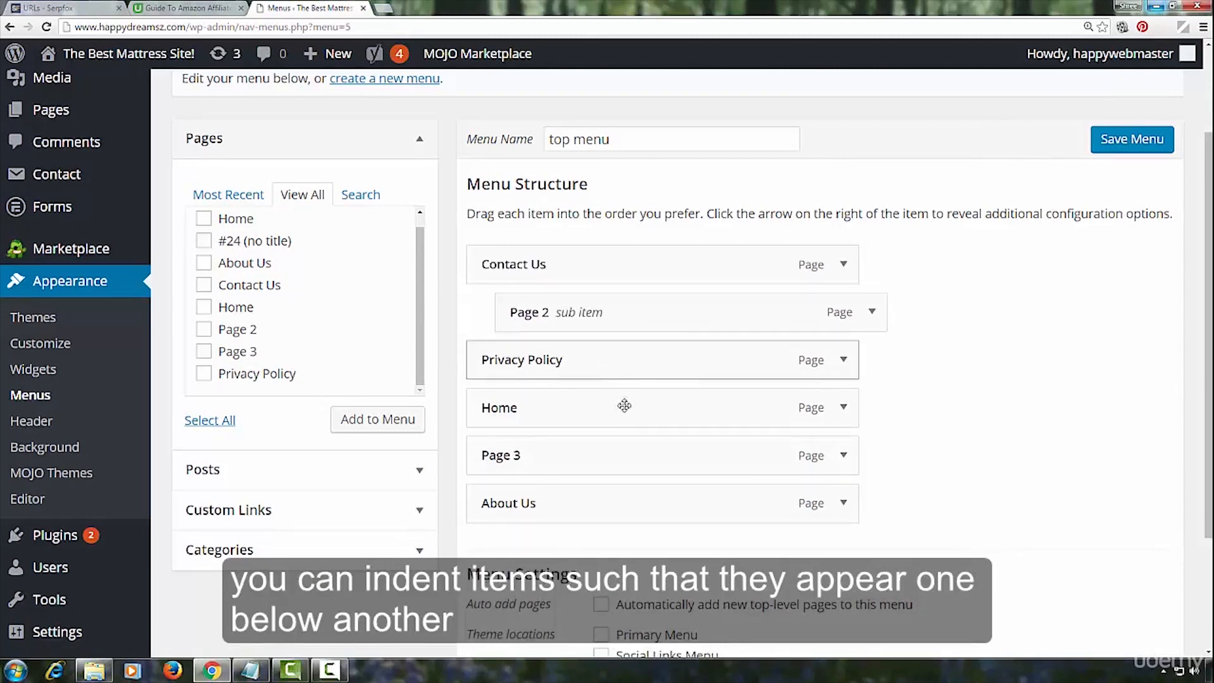
pyautogui.moveTo(617, 419); pyautogui.dragTo(612, 277)
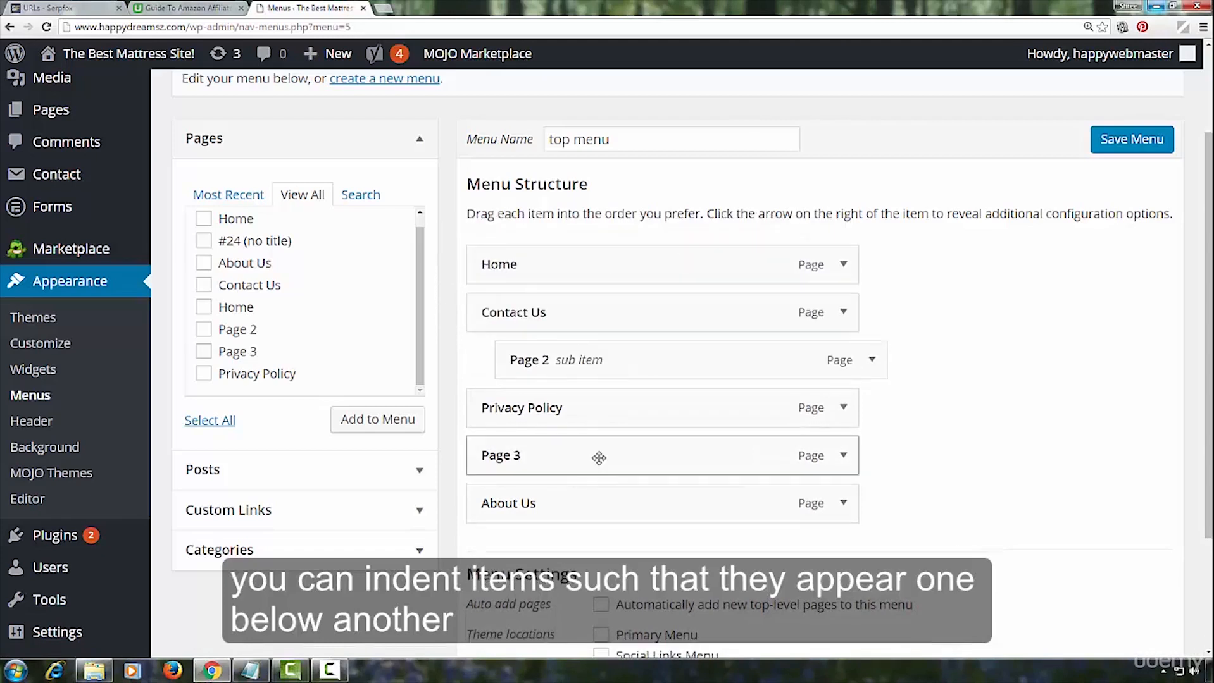
pyautogui.moveTo(621, 335)
pyautogui.mouseDown()
pyautogui.moveTo(628, 300)
pyautogui.moveTo(630, 314)
pyautogui.mouseUp()
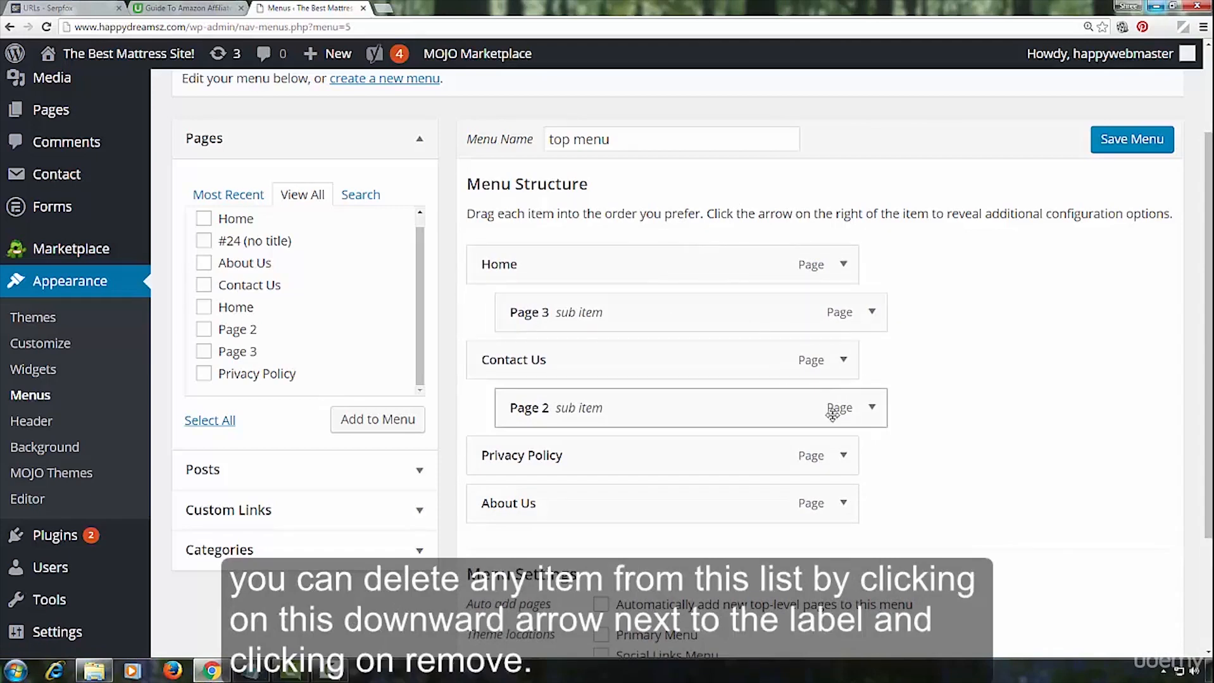
# Remove the Page 2 sub item from the menu structure.
pyautogui.click(872, 408)
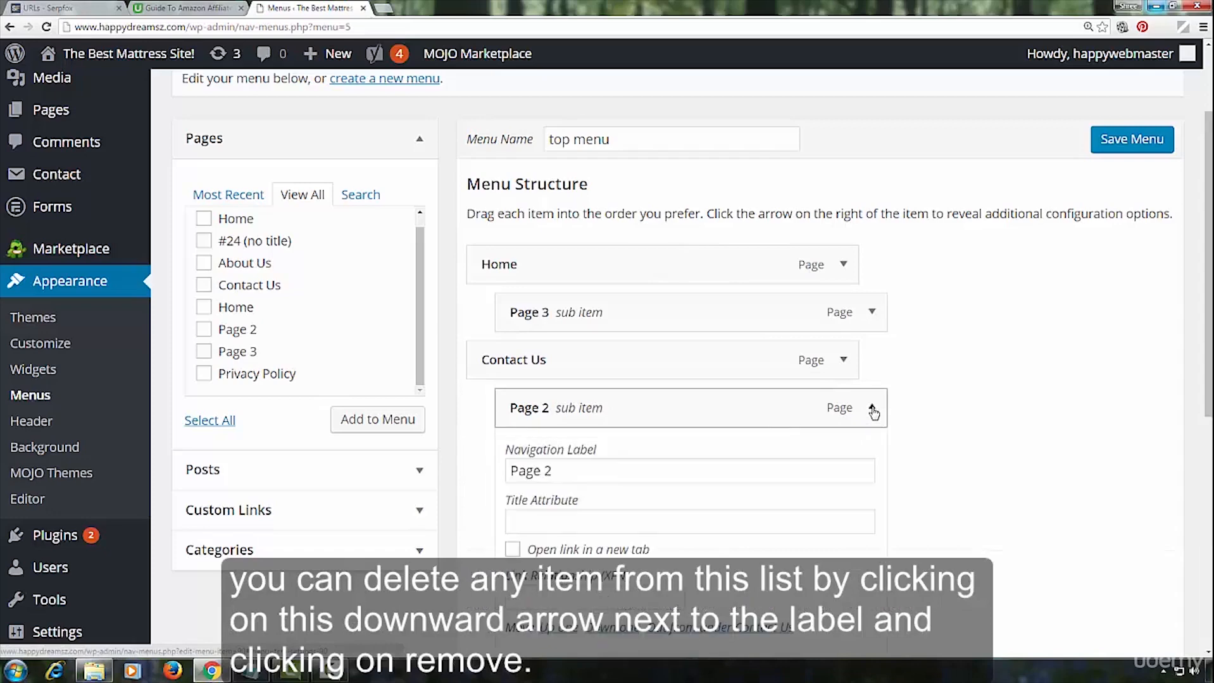
pyautogui.scroll(-2, 954, 401)
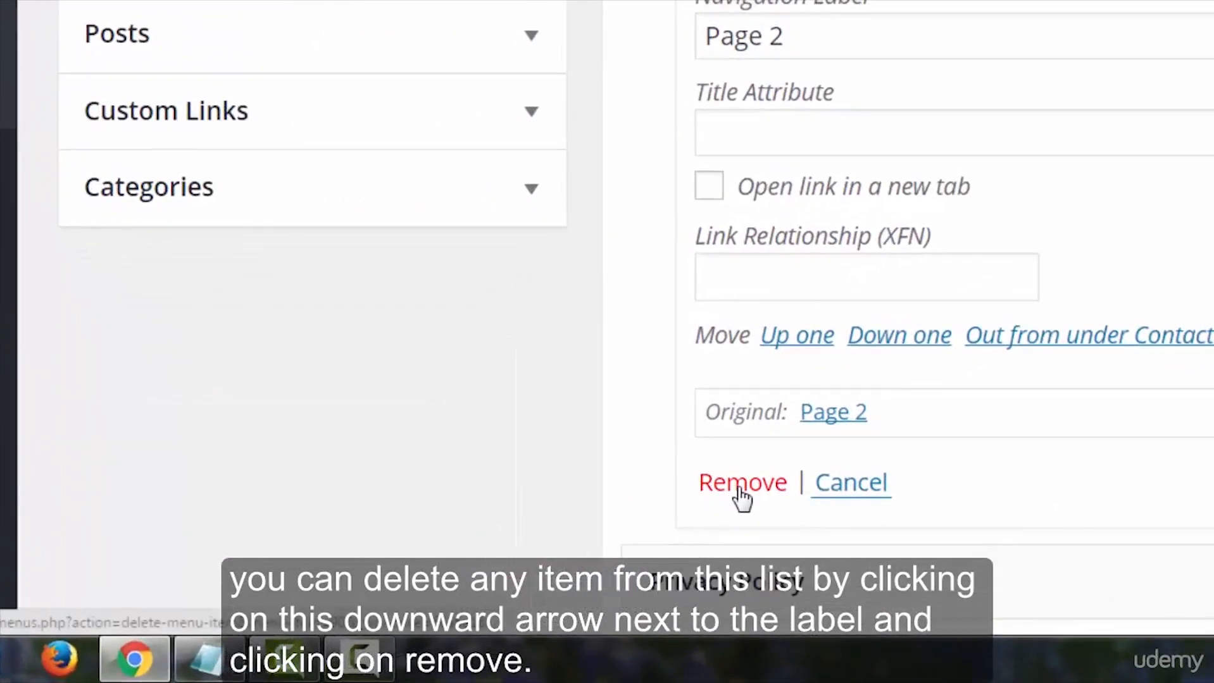
pyautogui.click(741, 488)
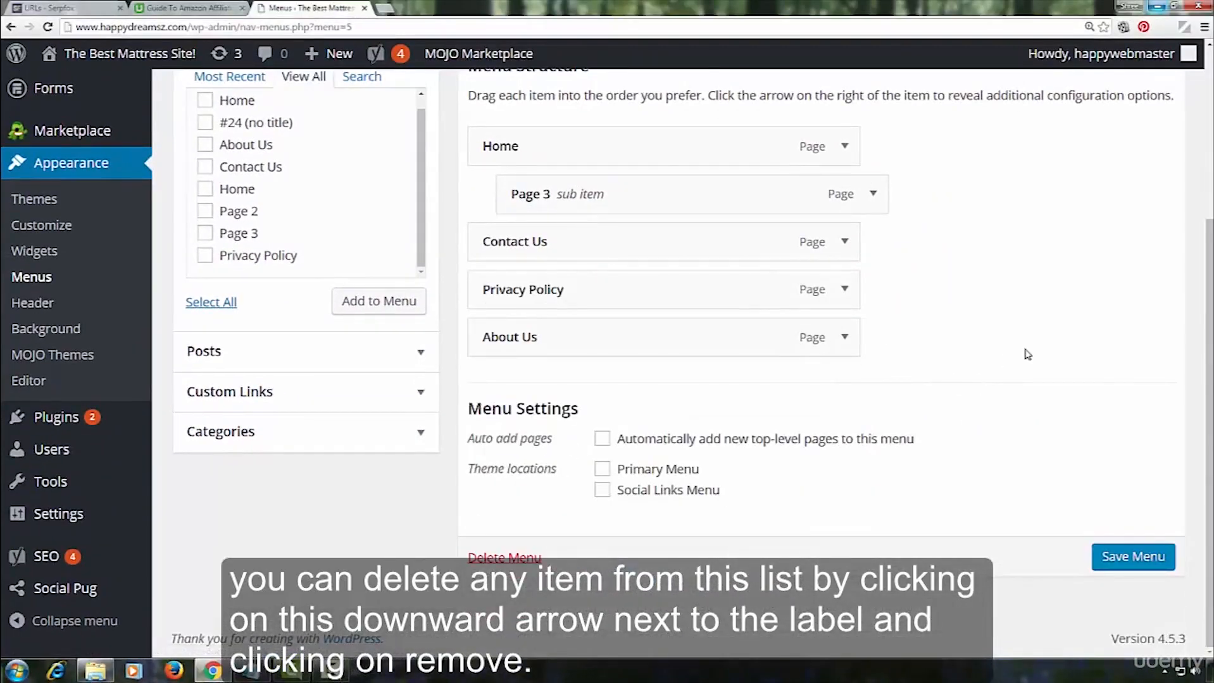
# Change the Page 3 sub item's navigation label to "Renamed", leaving its title attribute and link relationship blank, and collapse its settings.
pyautogui.scroll(1, 1021, 350)
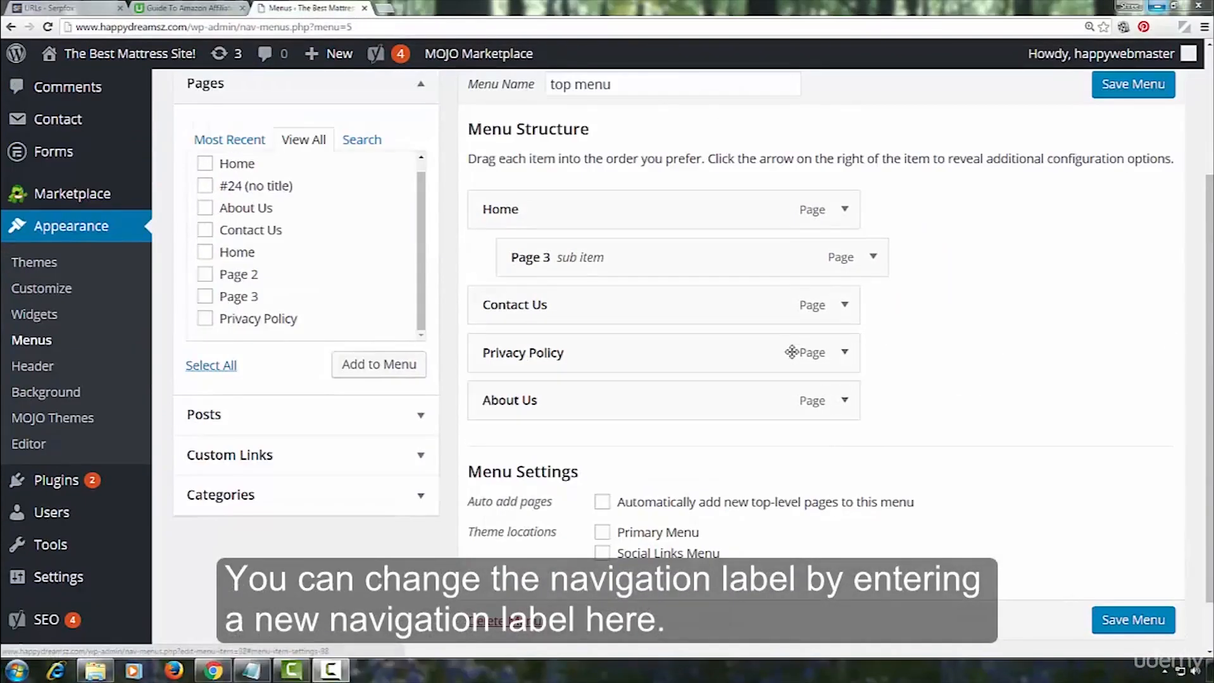
pyautogui.click(873, 259)
pyautogui.click(565, 320)
pyautogui.moveTo(565, 320); pyautogui.dragTo(506, 323)
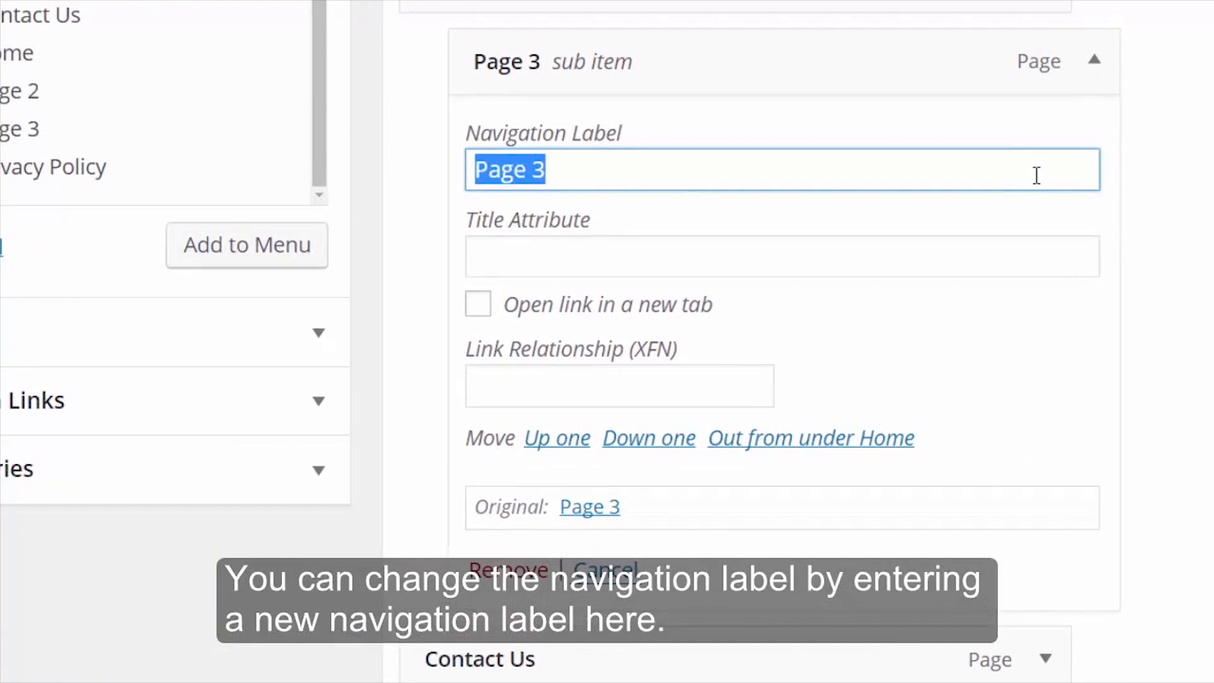
pyautogui.write('Renamed')
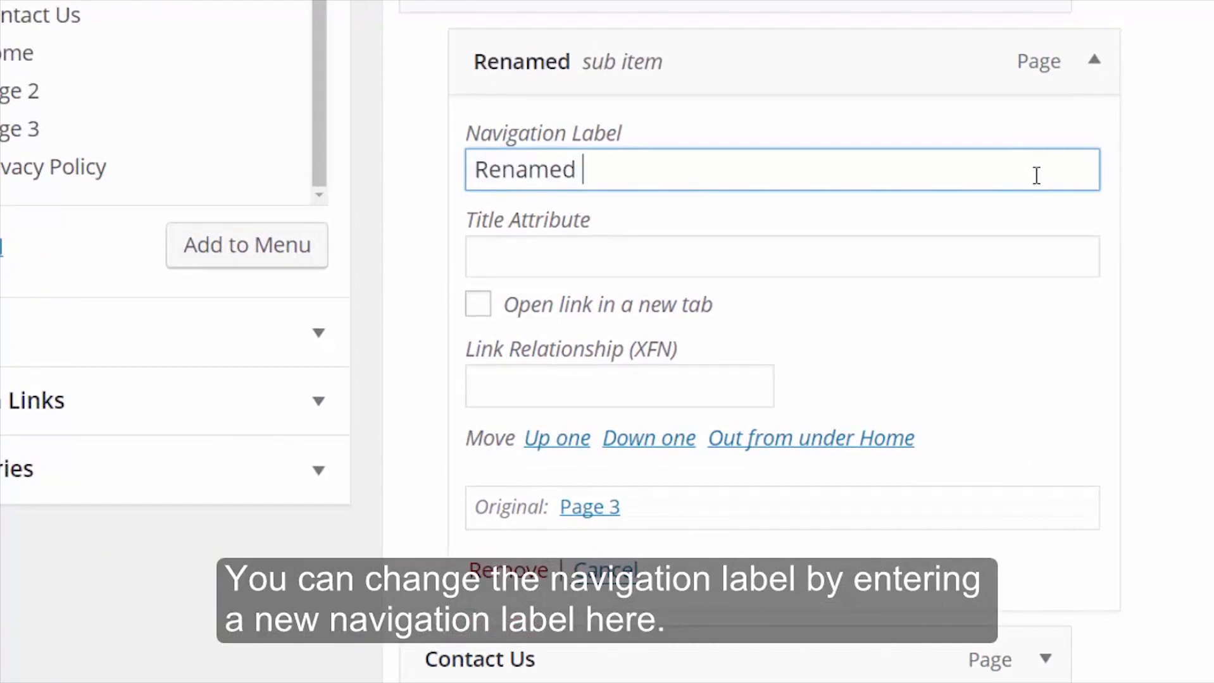
pyautogui.click(1096, 63)
pyautogui.click(1095, 60)
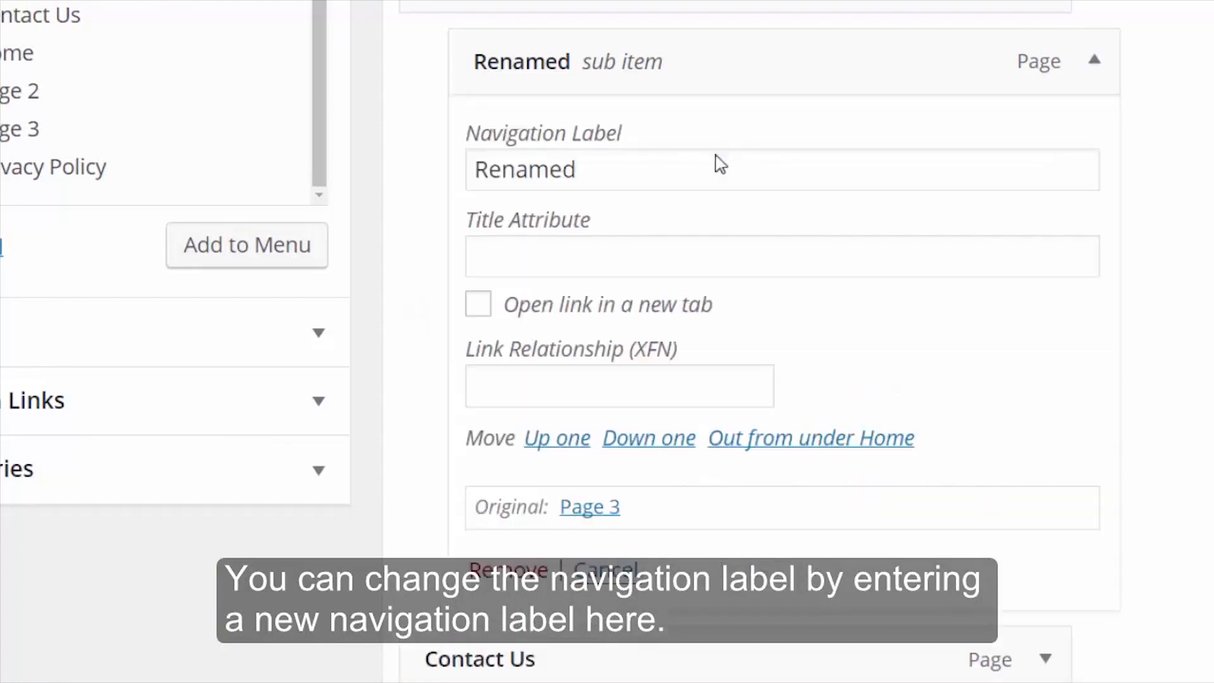
pyautogui.click(587, 256)
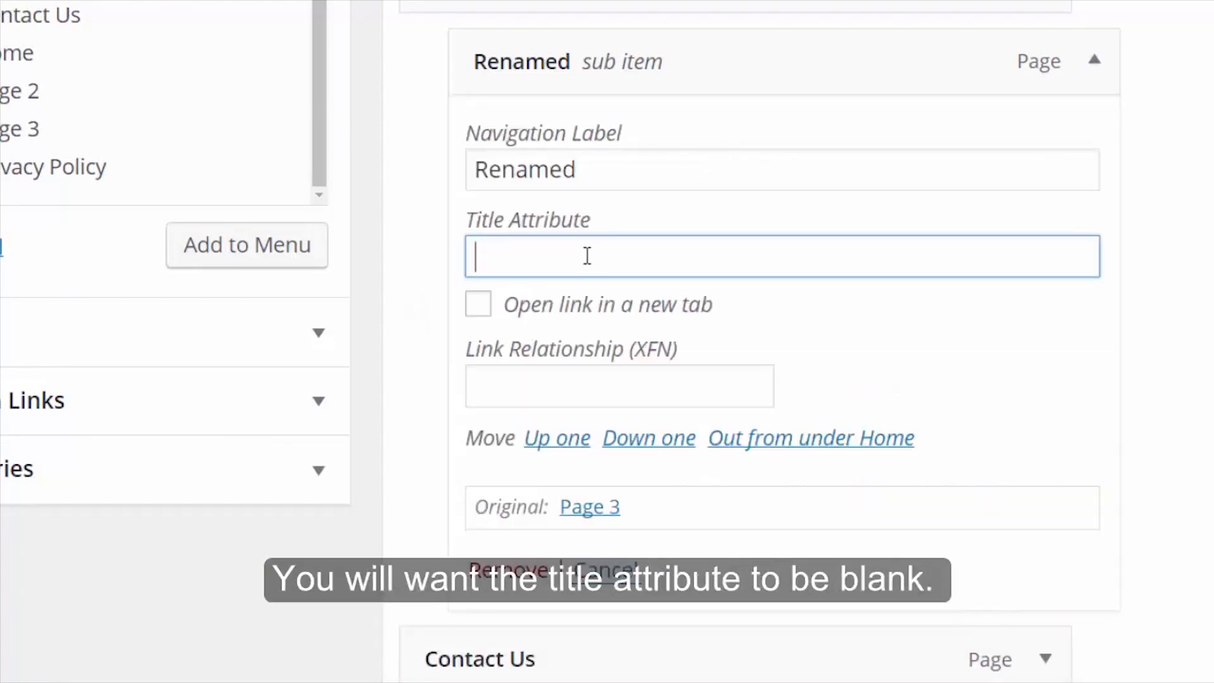
pyautogui.click(524, 383)
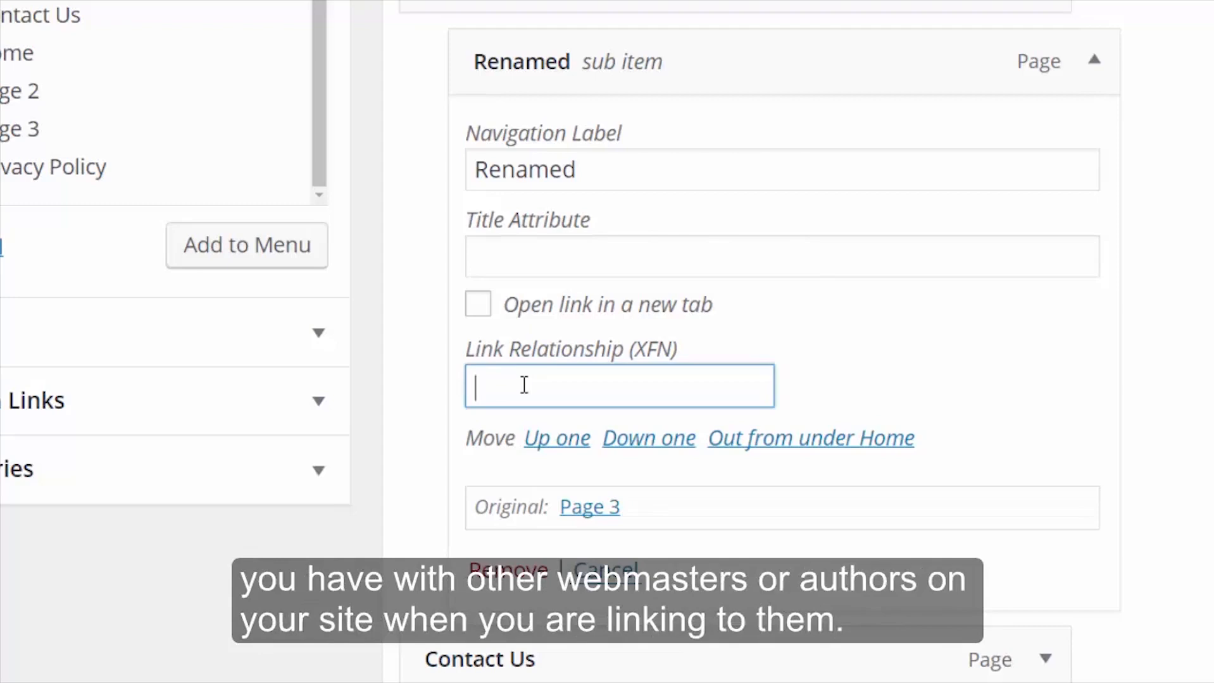
pyautogui.click(1094, 60)
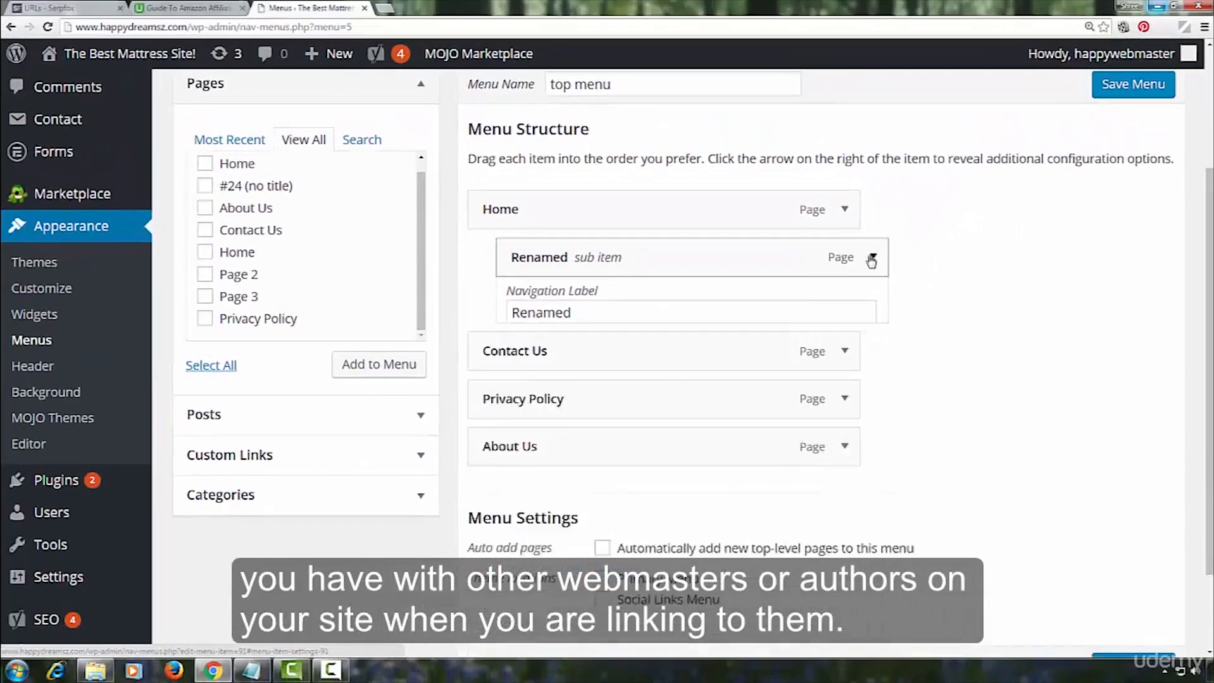
# Assign the top menu to the Primary Menu theme location and save the menu.
pyautogui.scroll(-1, 994, 381)
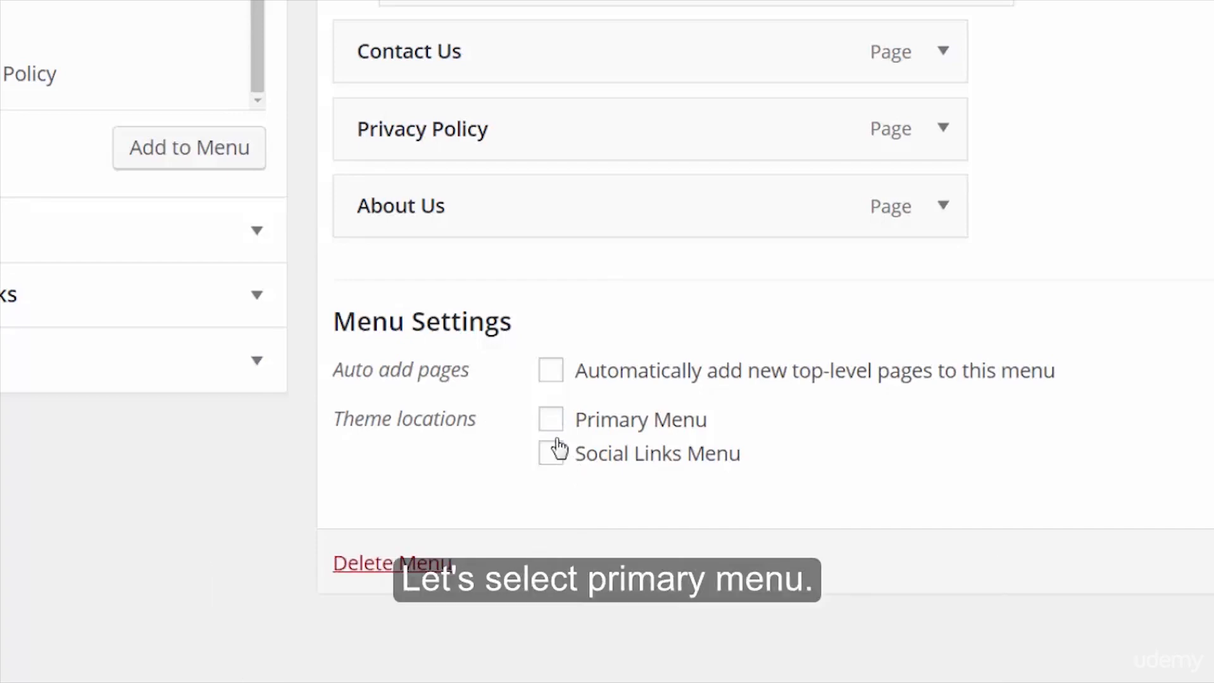
pyautogui.click(551, 421)
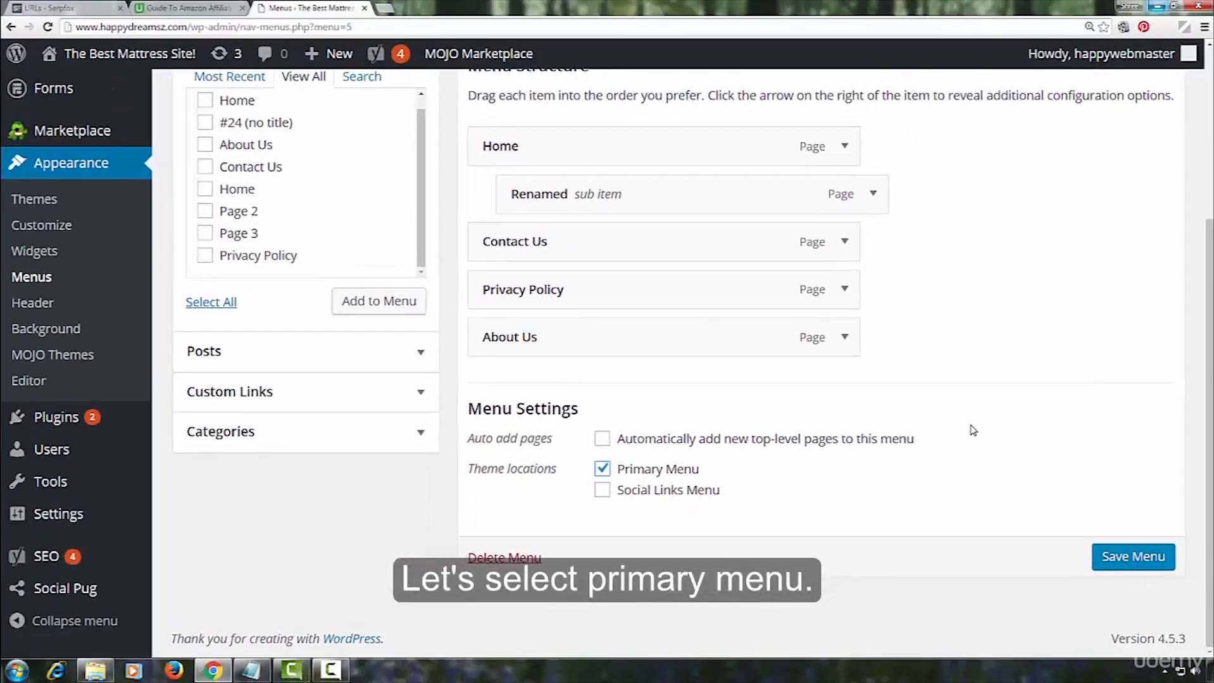
pyautogui.scroll(4, 973, 430)
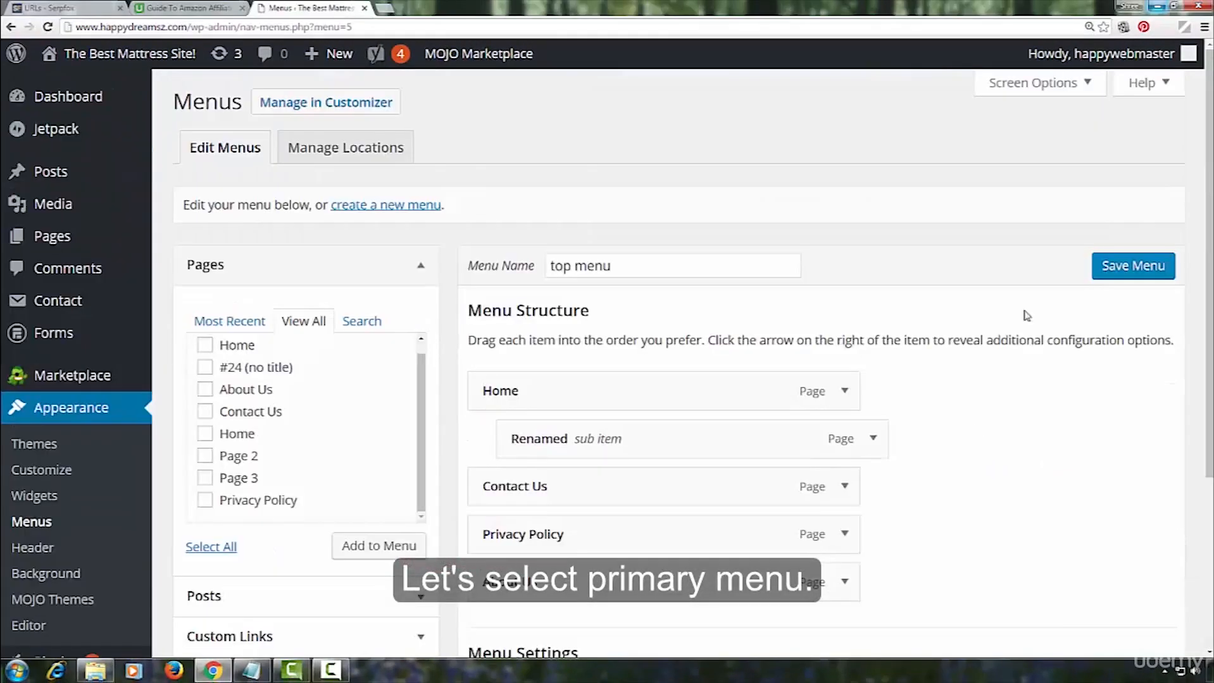
pyautogui.click(1137, 268)
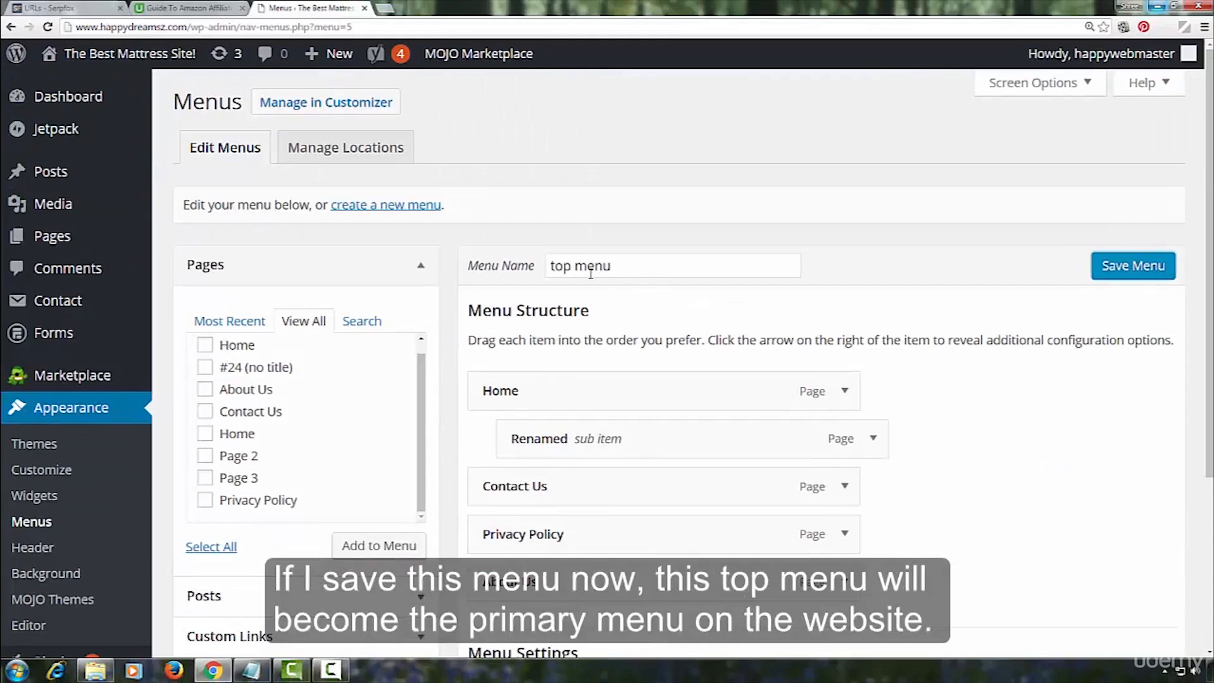
pyautogui.click(1136, 268)
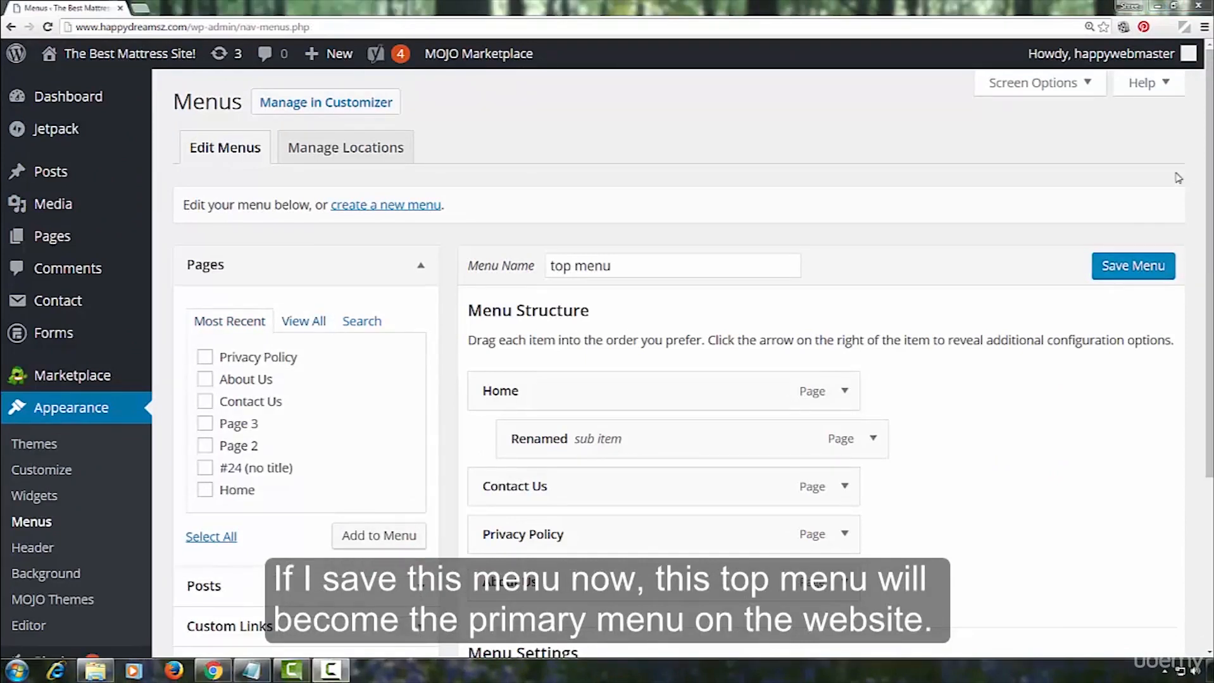
pyautogui.click(1127, 272)
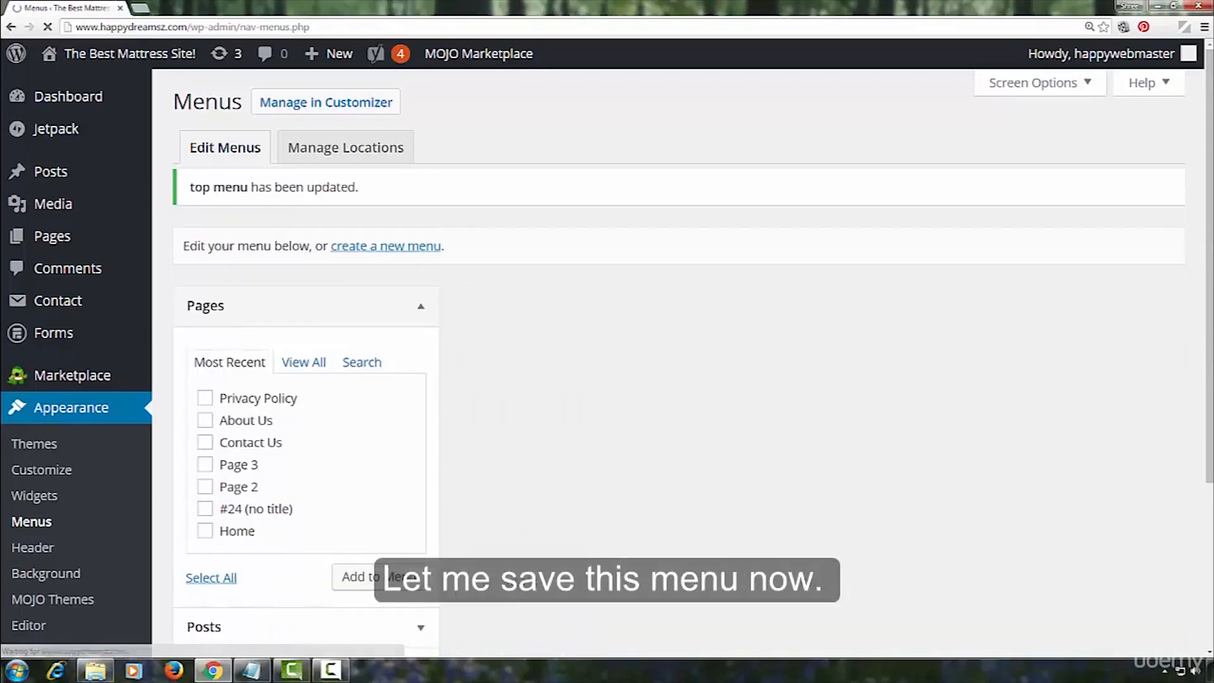
# Open the live site in a new tab and compare its navigation order with the top menu structure.
pyautogui.moveTo(310, 74)
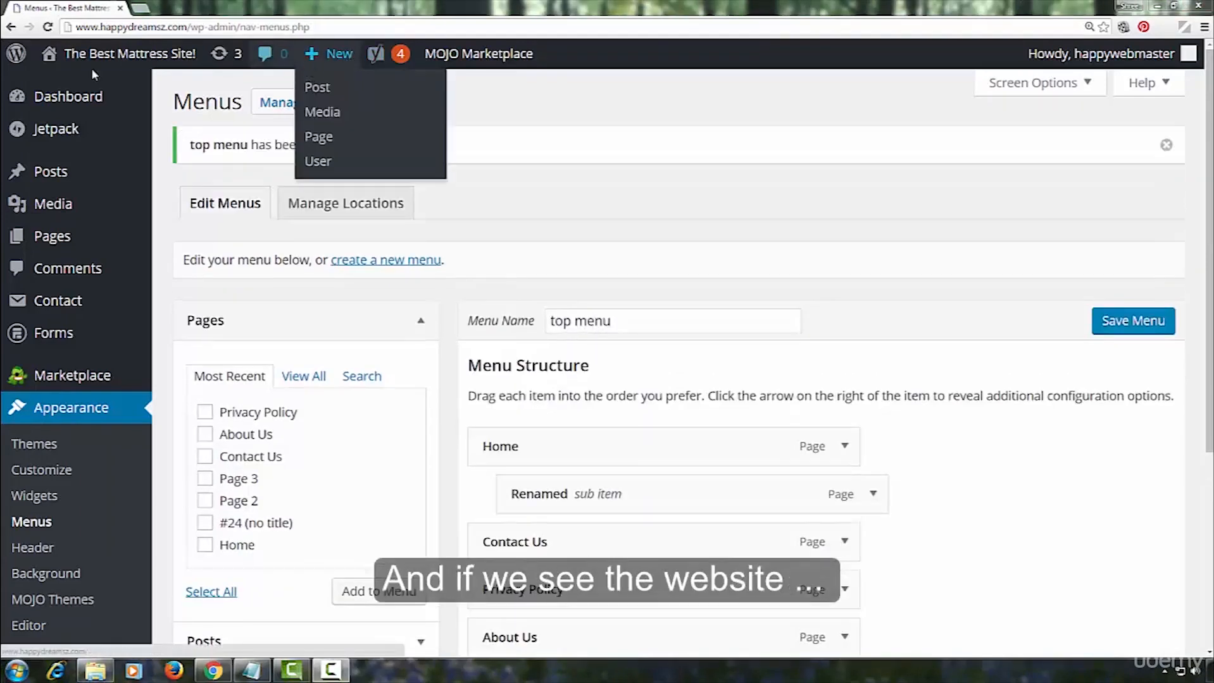
pyautogui.rightClick(73, 84)
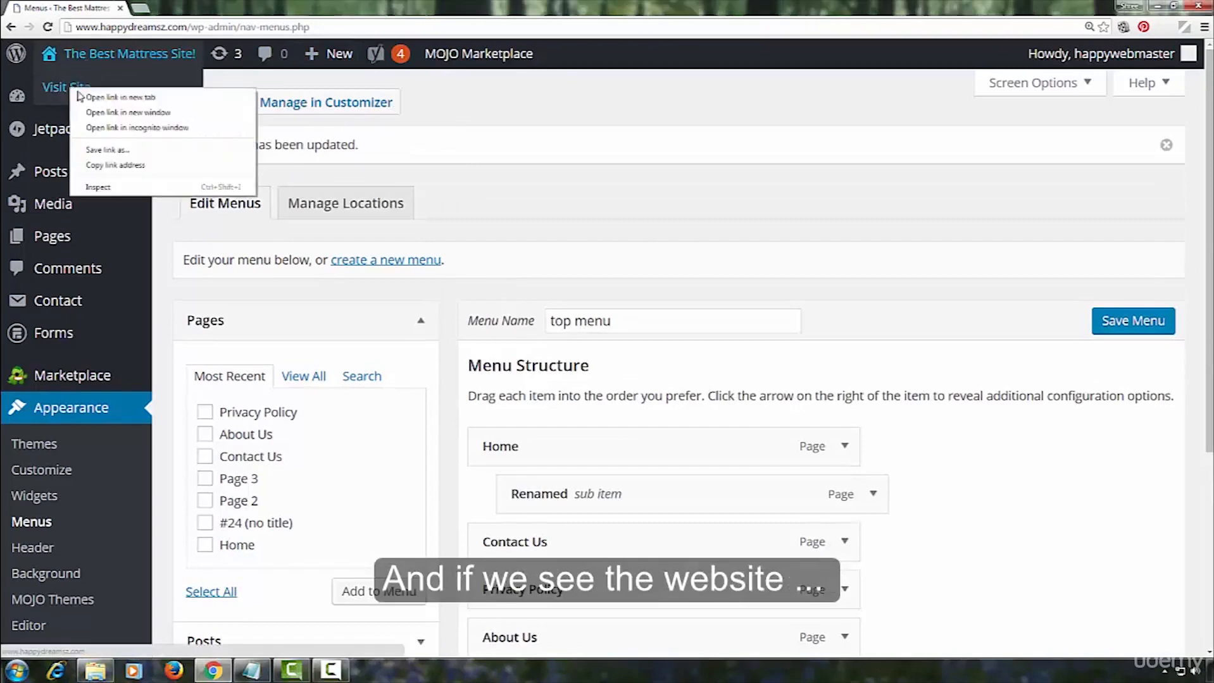
pyautogui.click(94, 91)
pyautogui.click(184, 7)
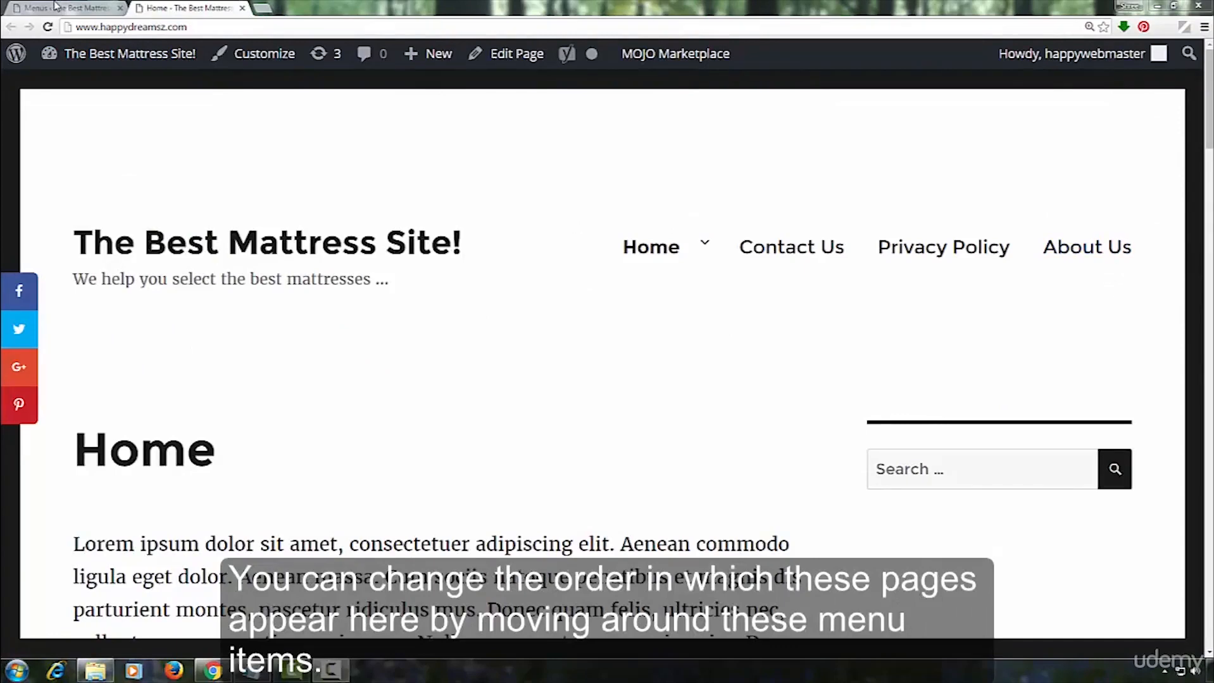
pyautogui.click(56, 7)
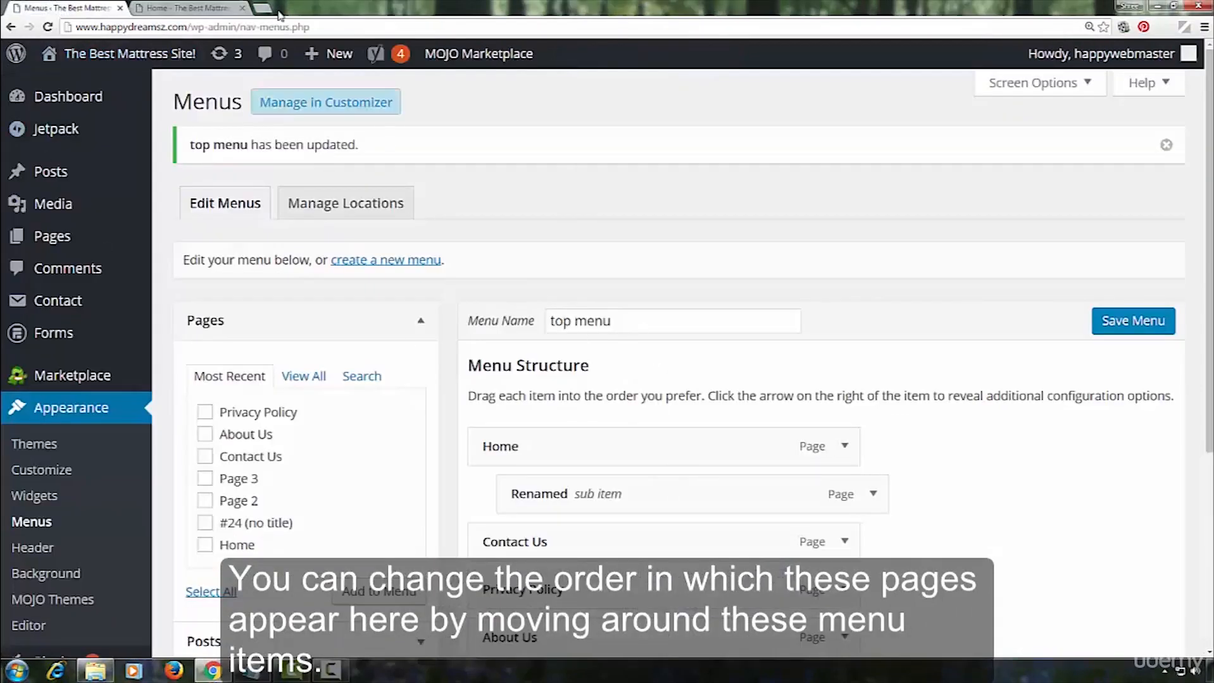
pyautogui.click(208, 8)
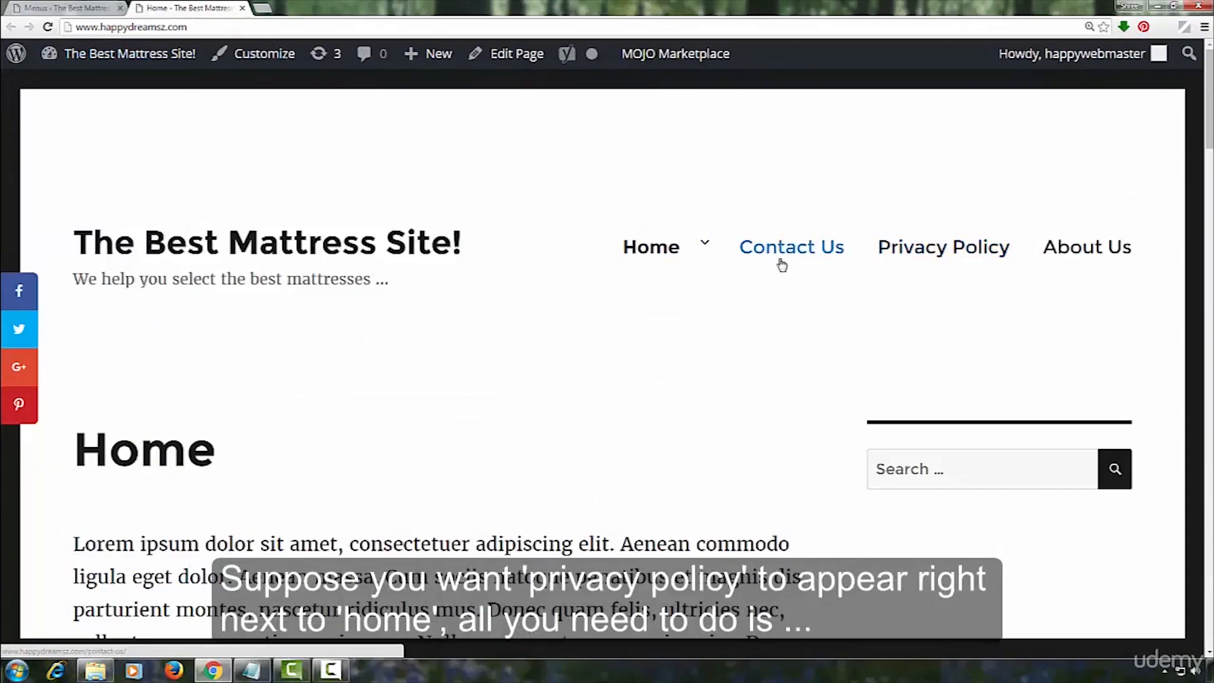
# Move Privacy Policy above Contact Us as a top-level item after Home's sub item, and save the top menu.
pyautogui.click(48, 7)
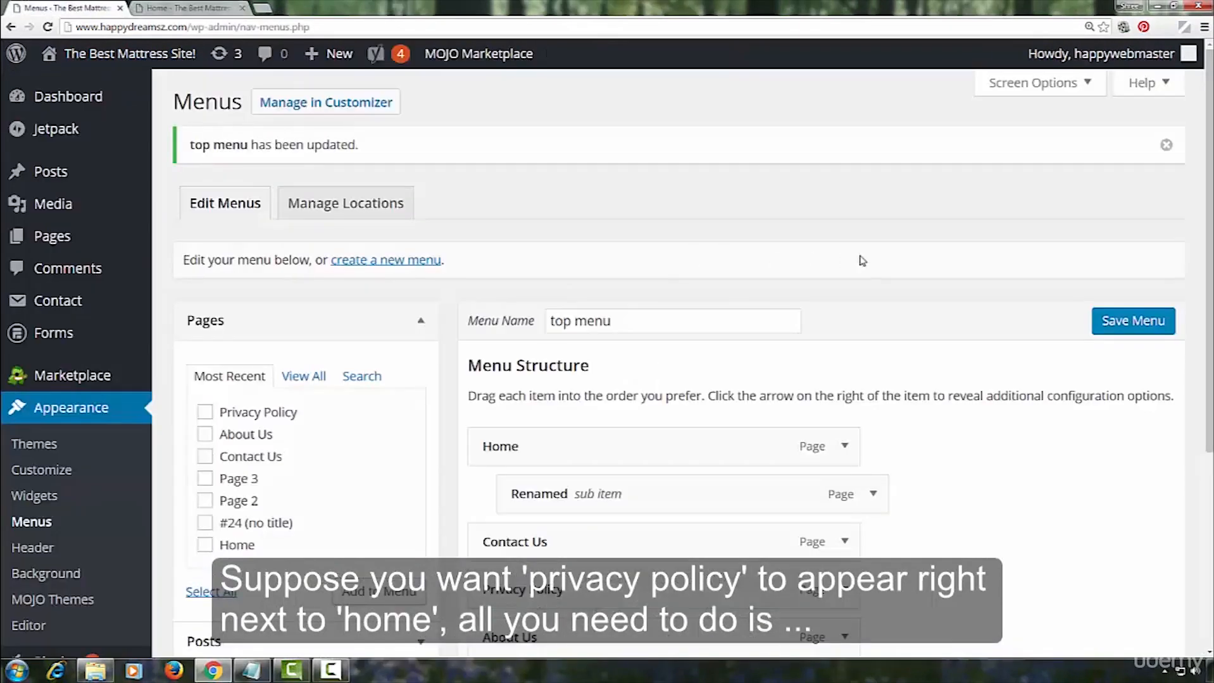
pyautogui.scroll(-2, 862, 256)
pyautogui.moveTo(635, 466); pyautogui.dragTo(737, 415)
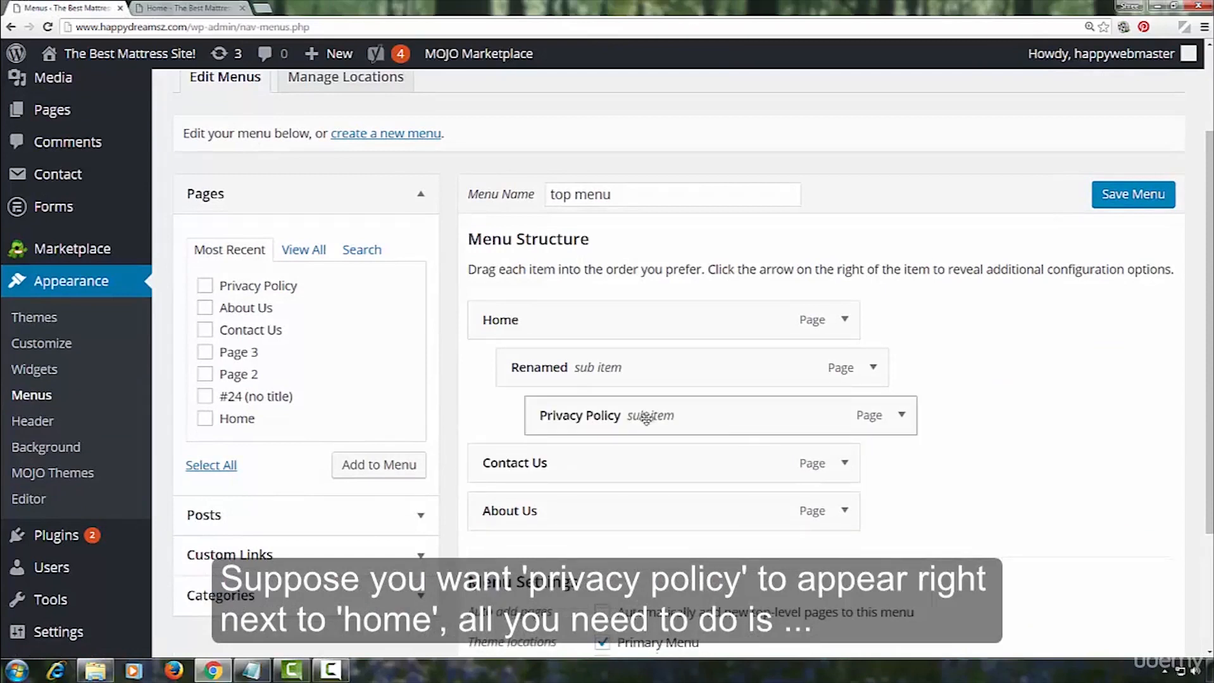
pyautogui.moveTo(646, 419); pyautogui.dragTo(731, 423)
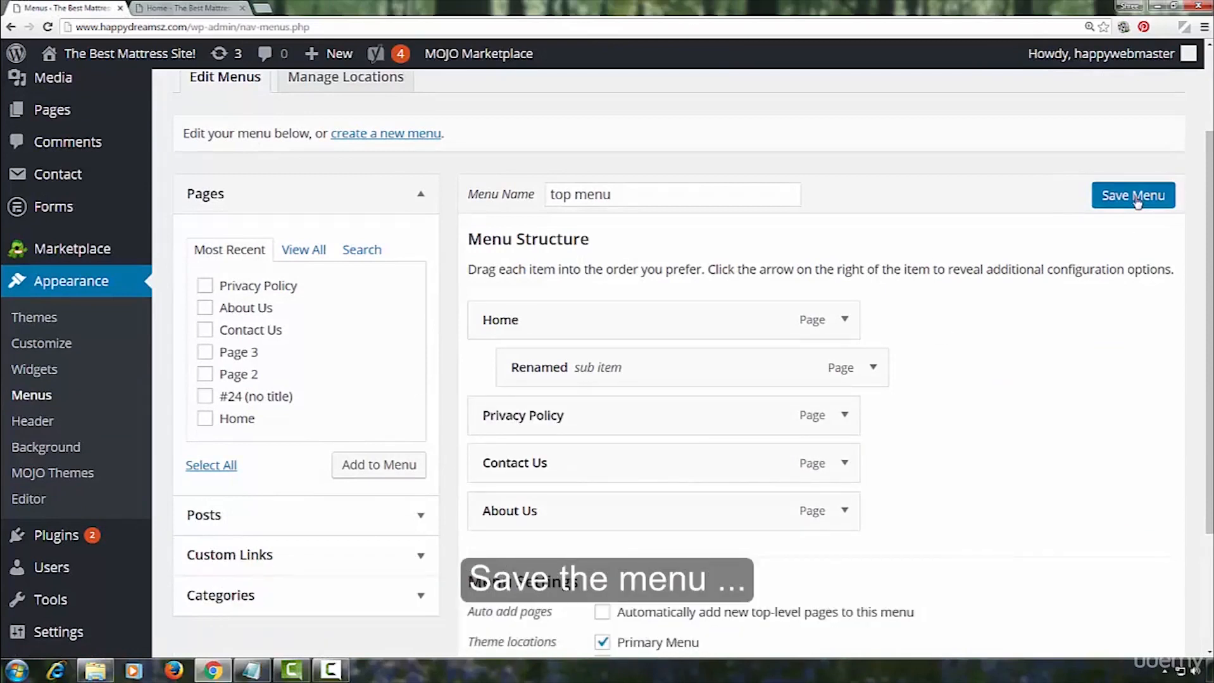
pyautogui.click(1135, 198)
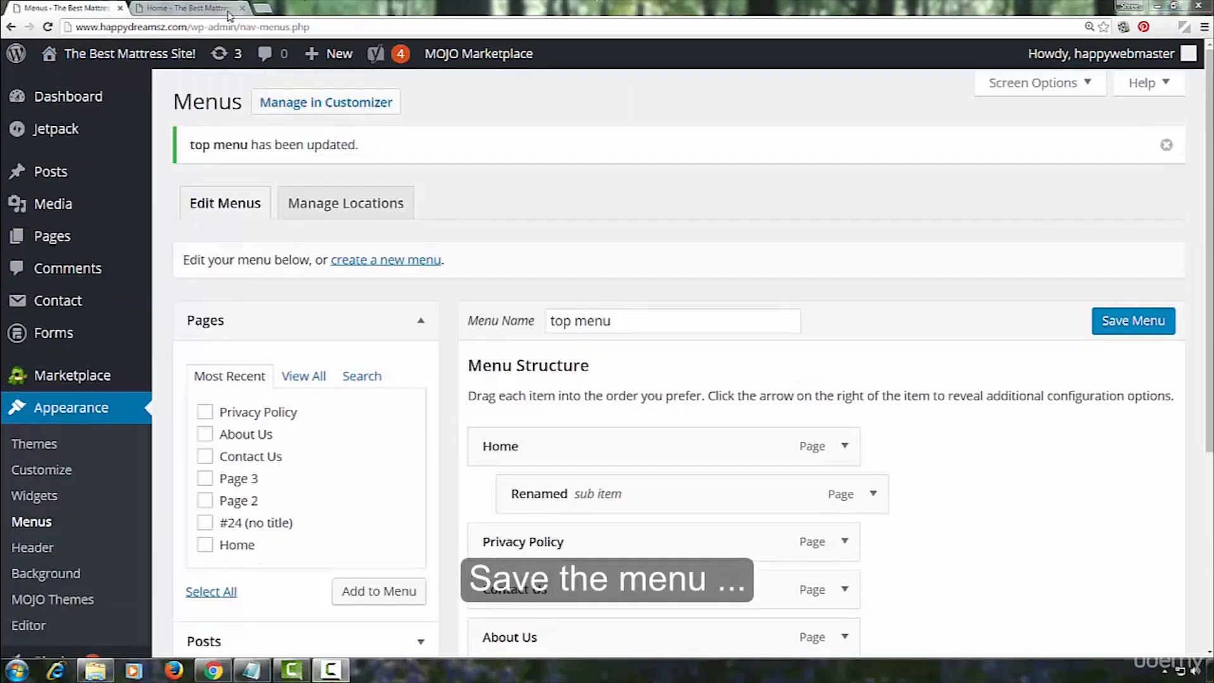
# Refresh the live home page and examine the navigation order, the Home submenu, and the sidebar and footer areas.
pyautogui.click(228, 9)
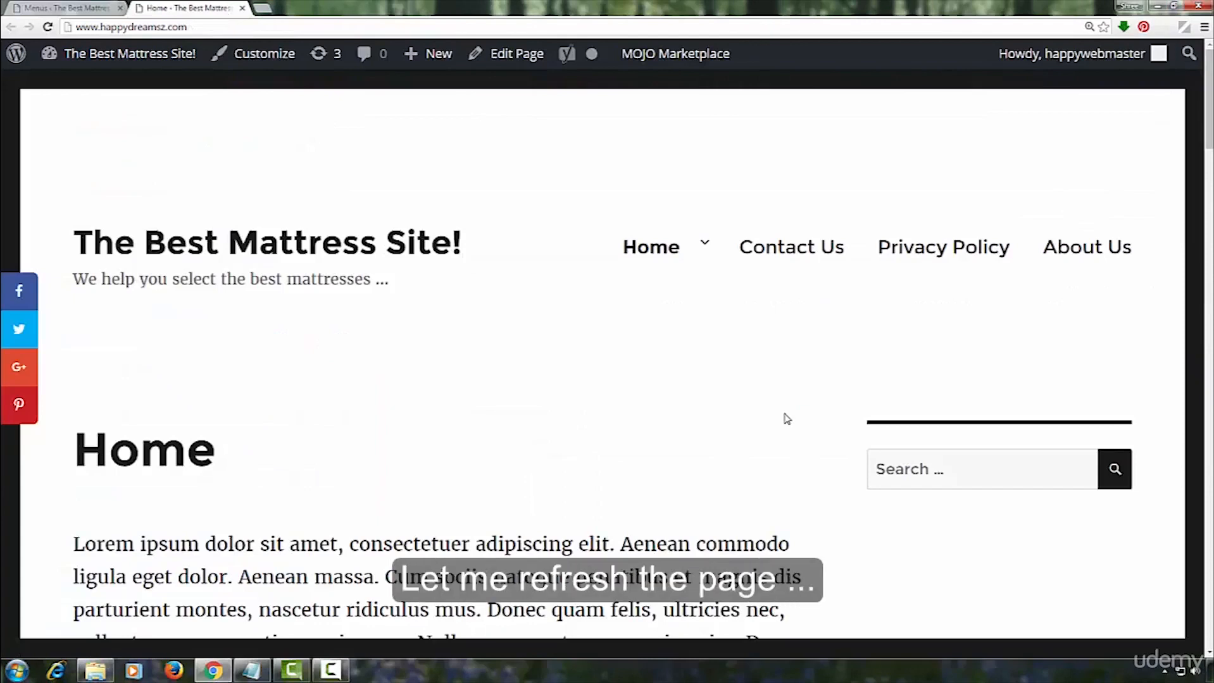
pyautogui.press('F5')
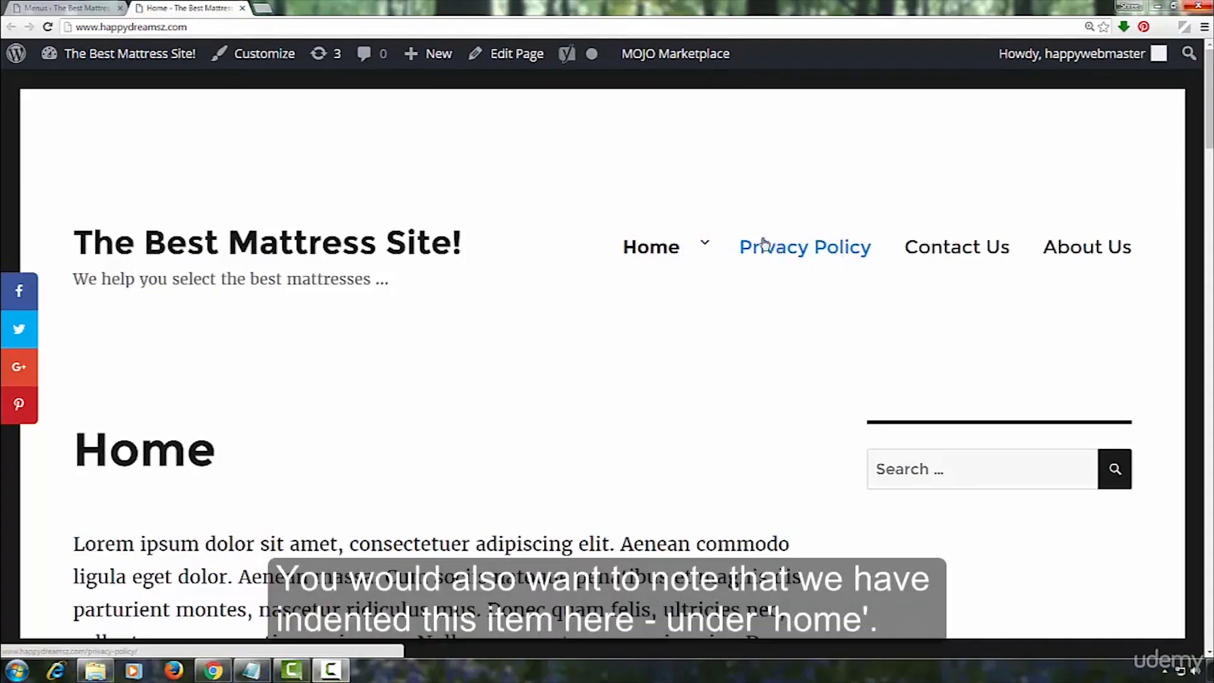
pyautogui.moveTo(711, 248)
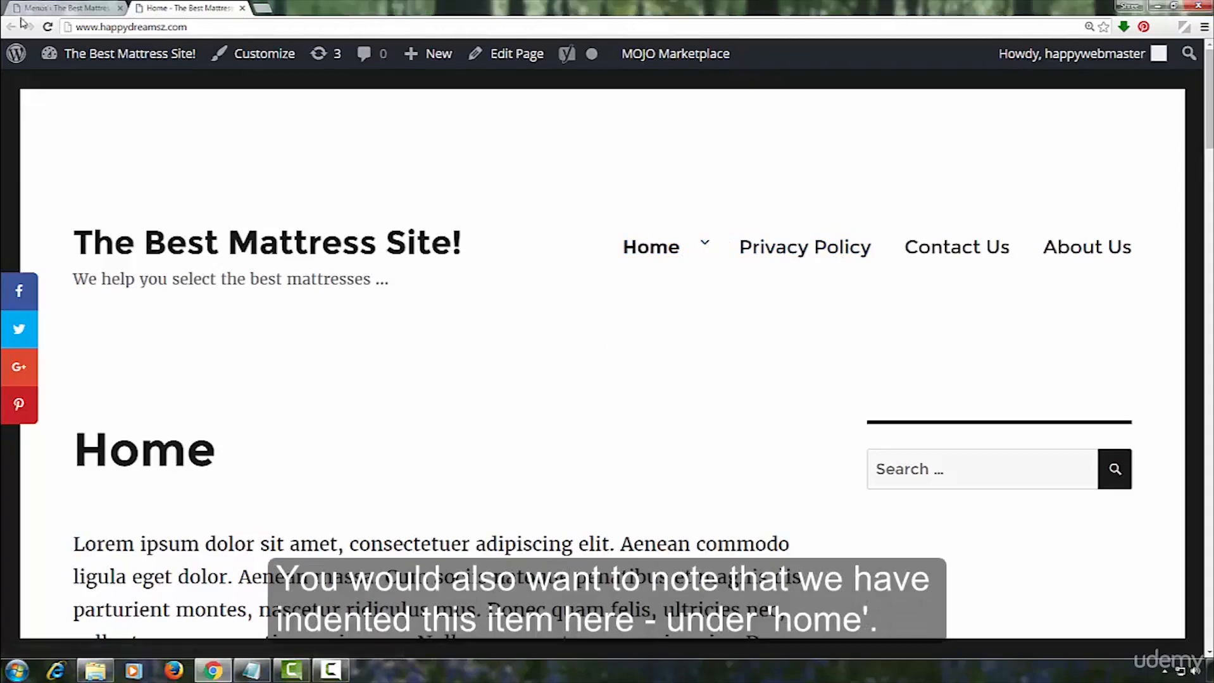
pyautogui.click(33, 10)
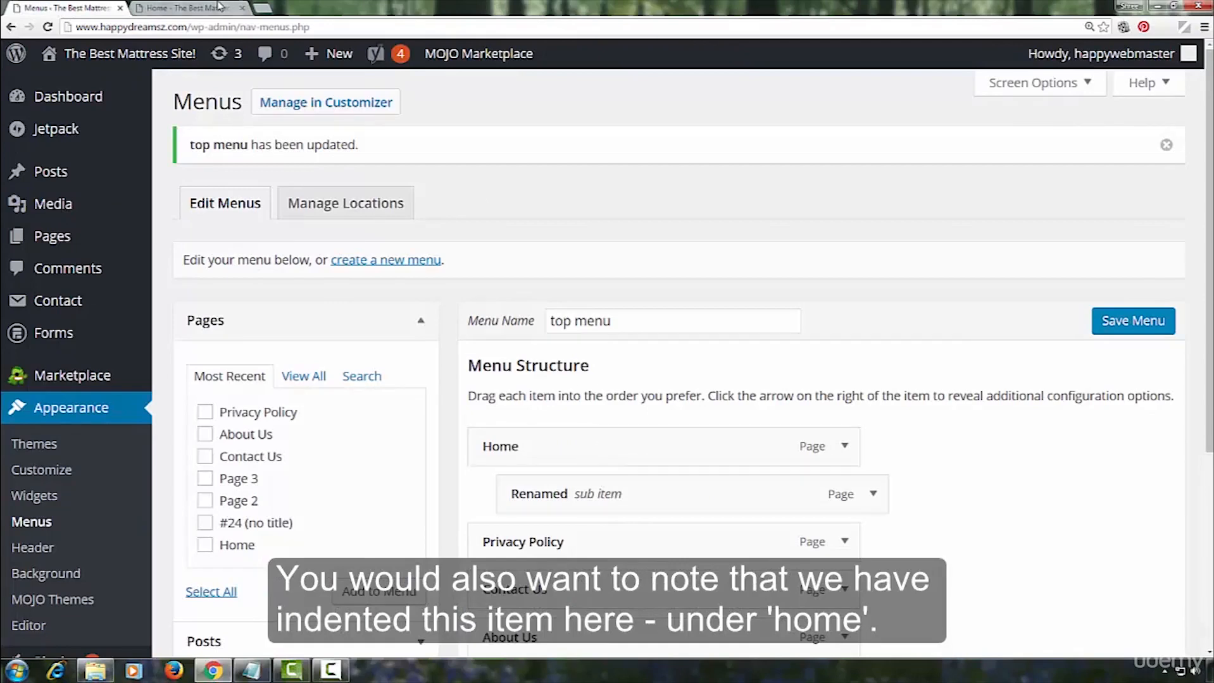
pyautogui.click(136, 7)
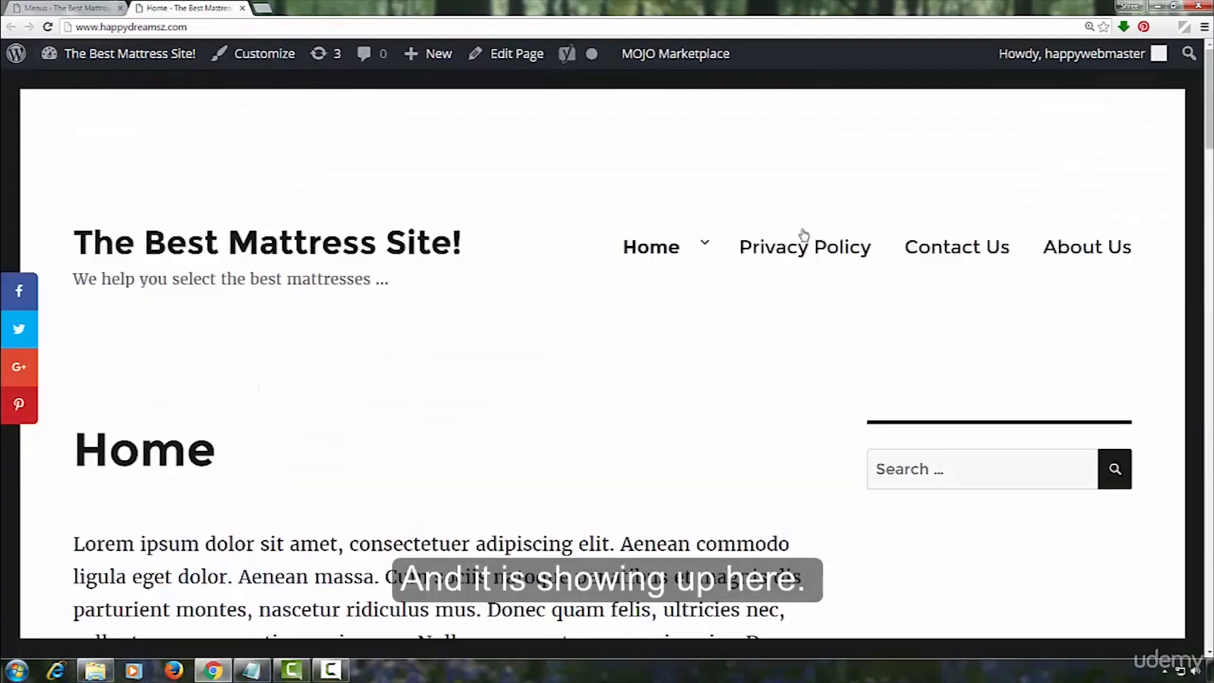
pyautogui.moveTo(707, 247)
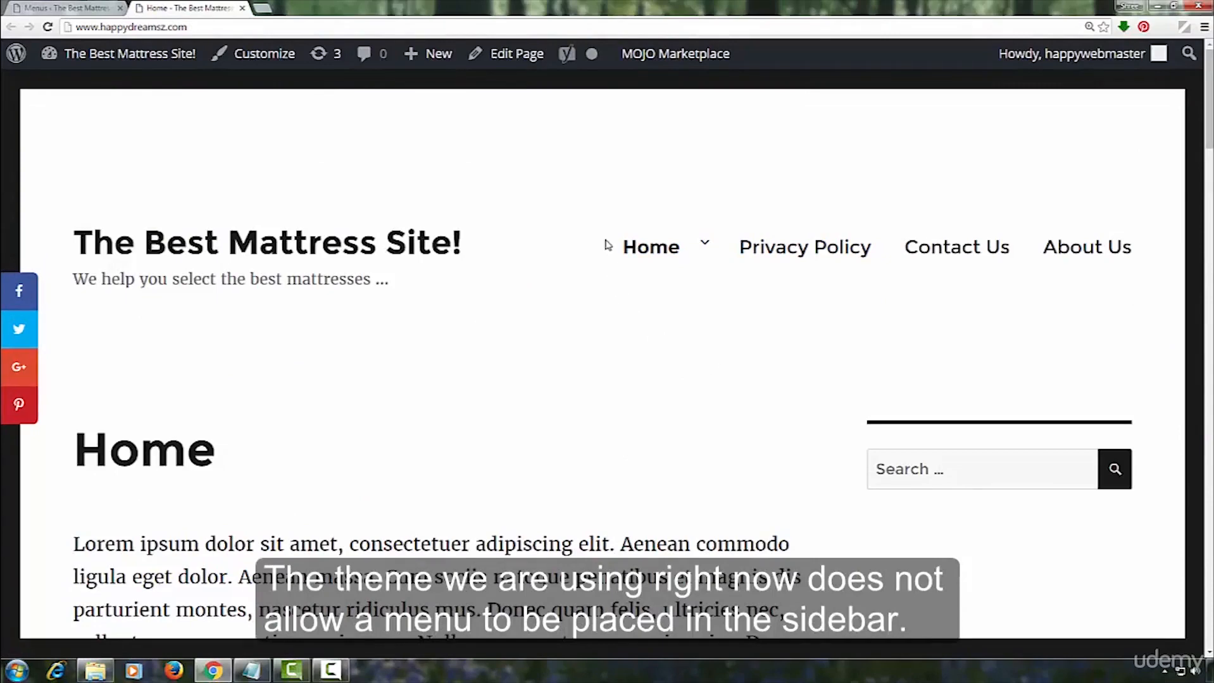
pyautogui.scroll(-8, 788, 443)
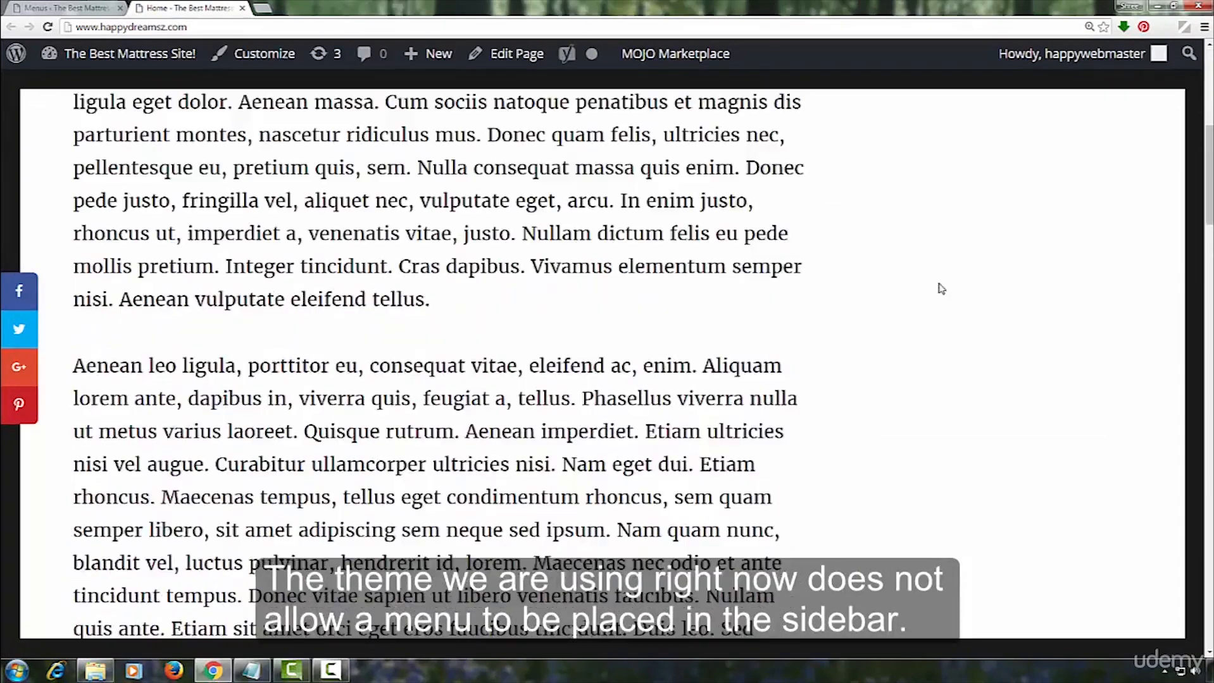
pyautogui.scroll(7, 856, 407)
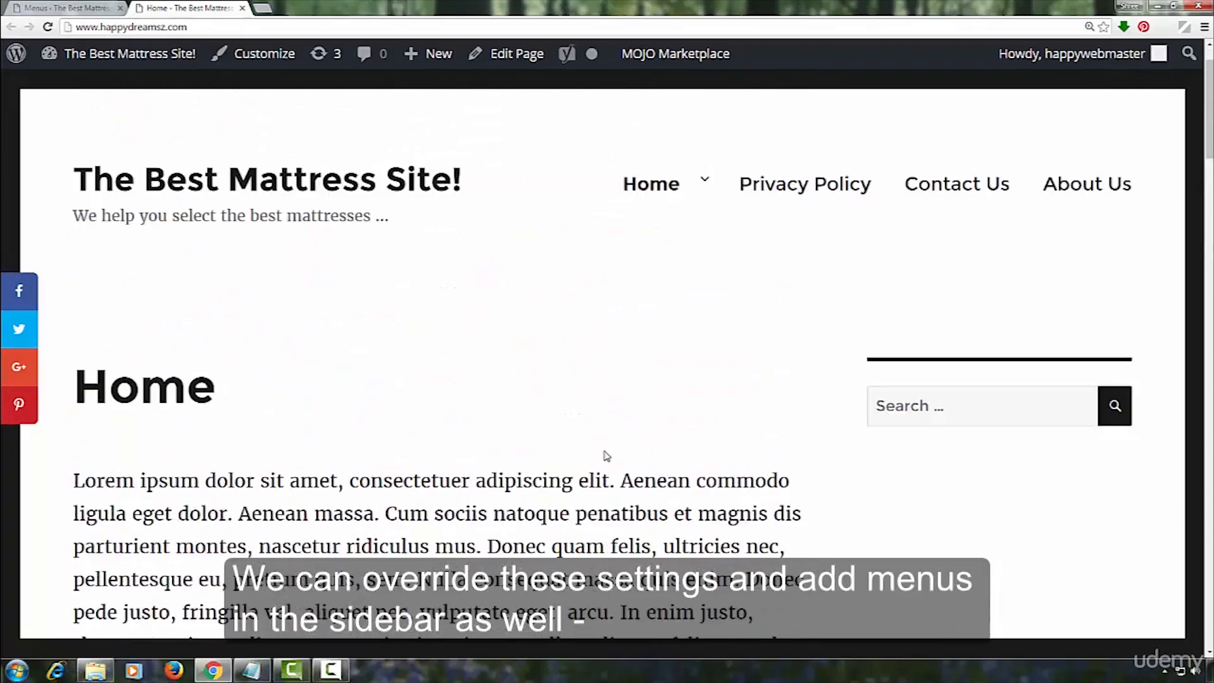
pyautogui.scroll(-5, 661, 472)
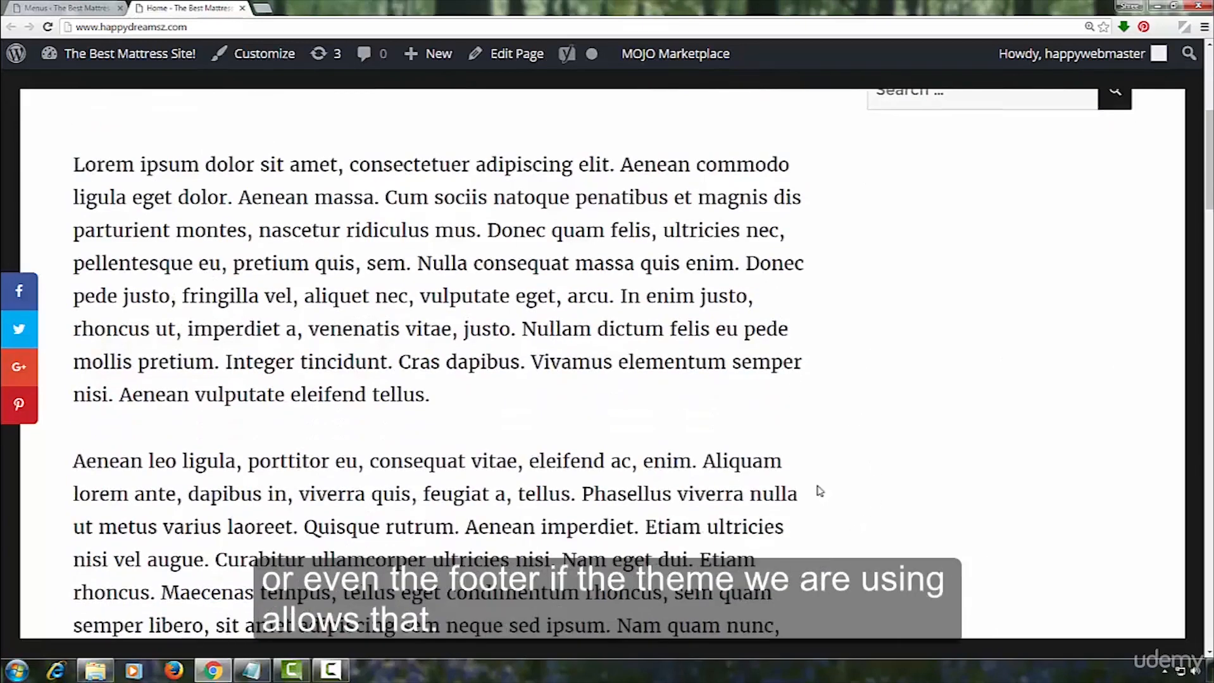
pyautogui.scroll(-20, 751, 266)
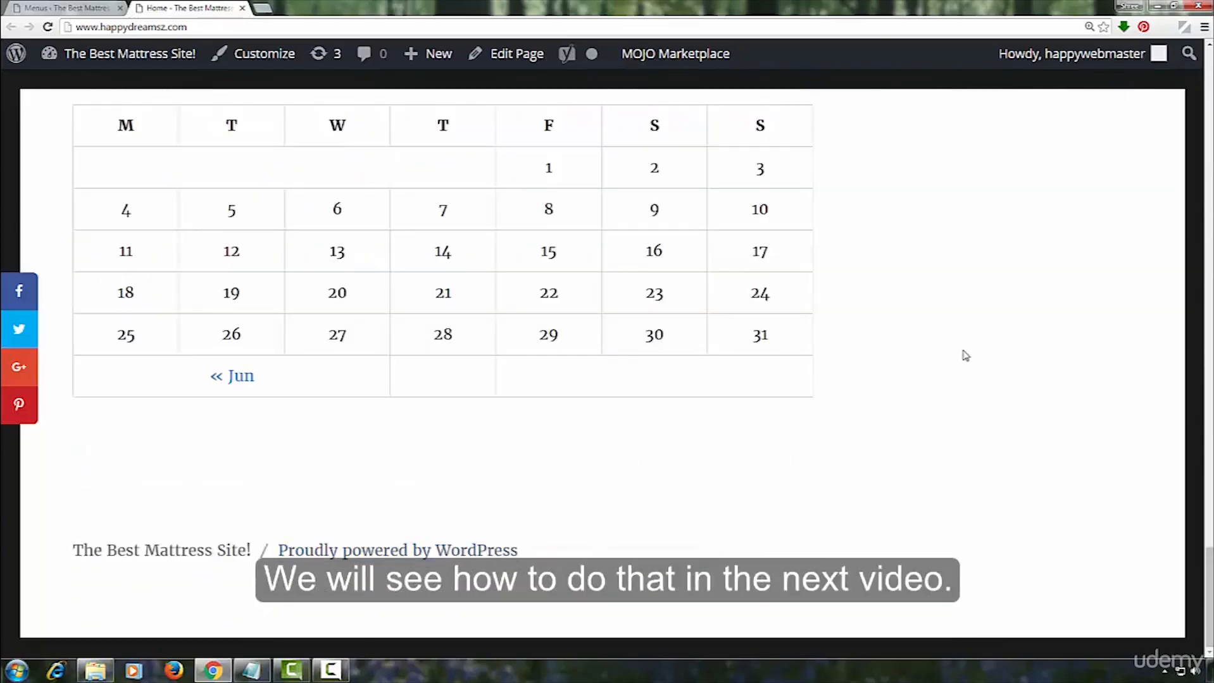
pyautogui.scroll(15, 965, 356)
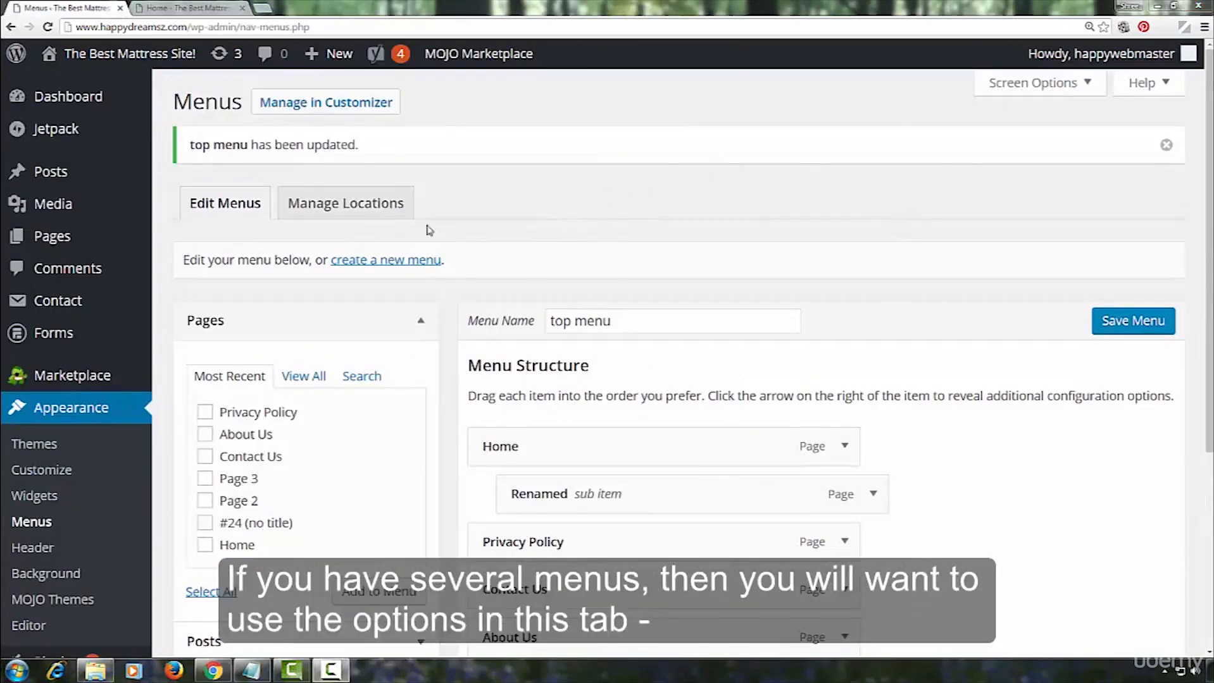
# Check which menus are available for the Primary Menu theme location.
pyautogui.click(375, 207)
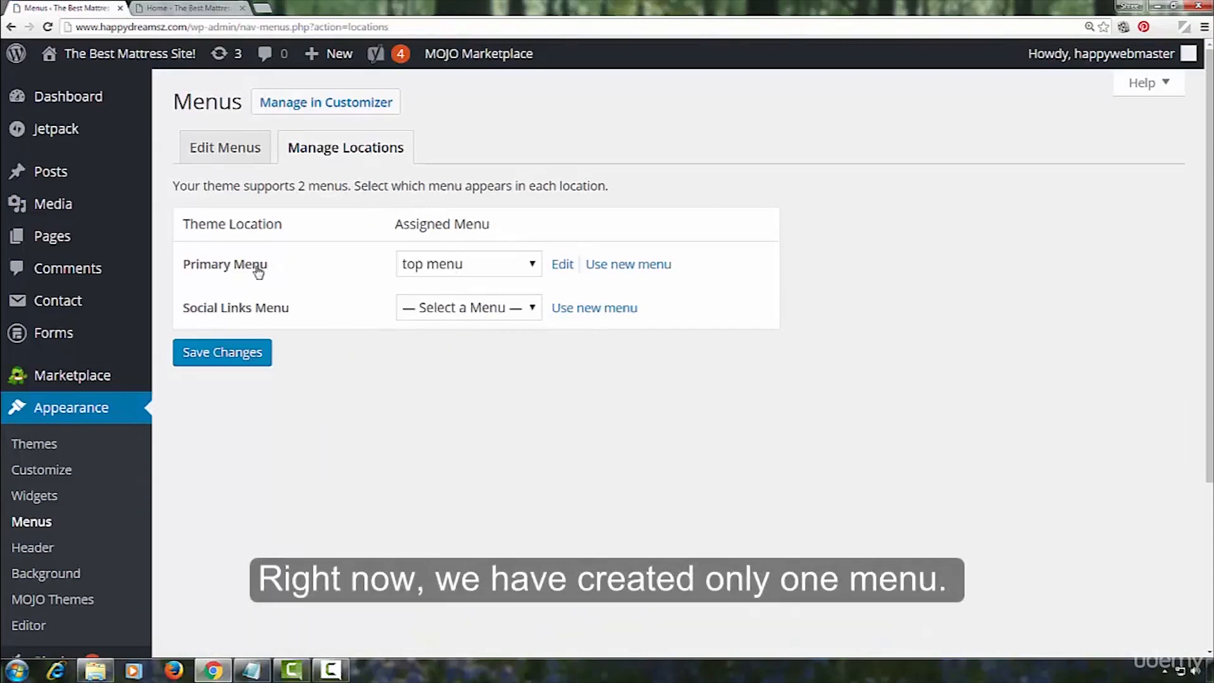
pyautogui.click(533, 267)
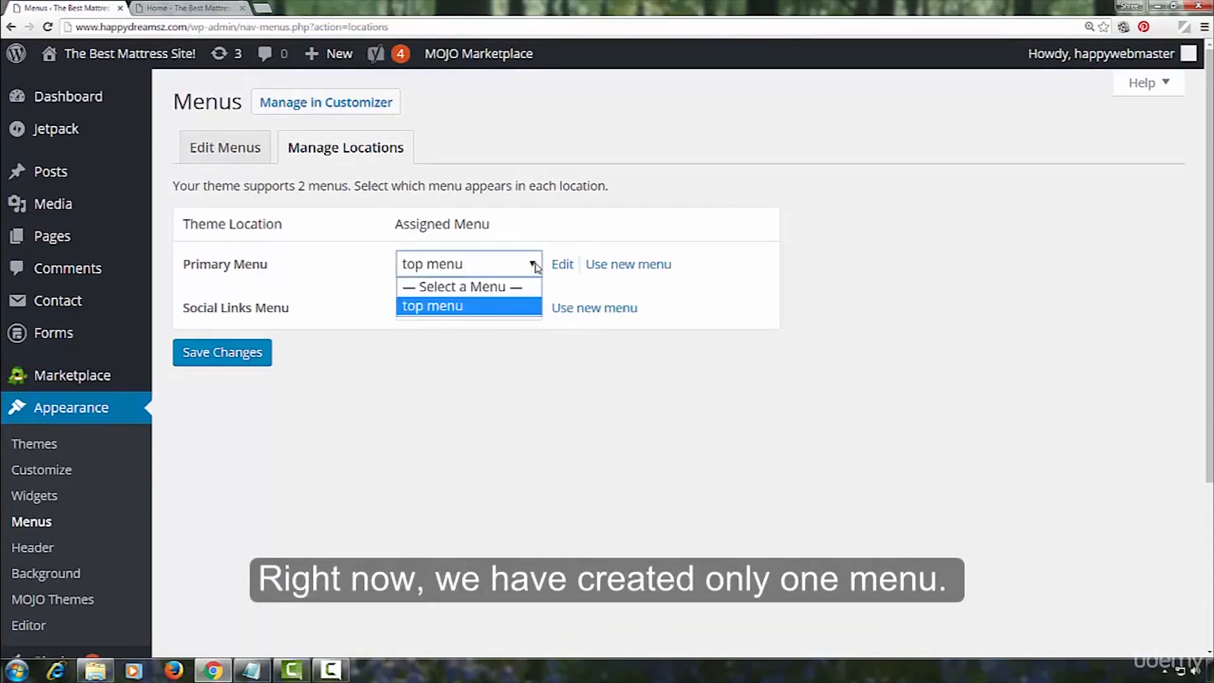
pyautogui.click(535, 267)
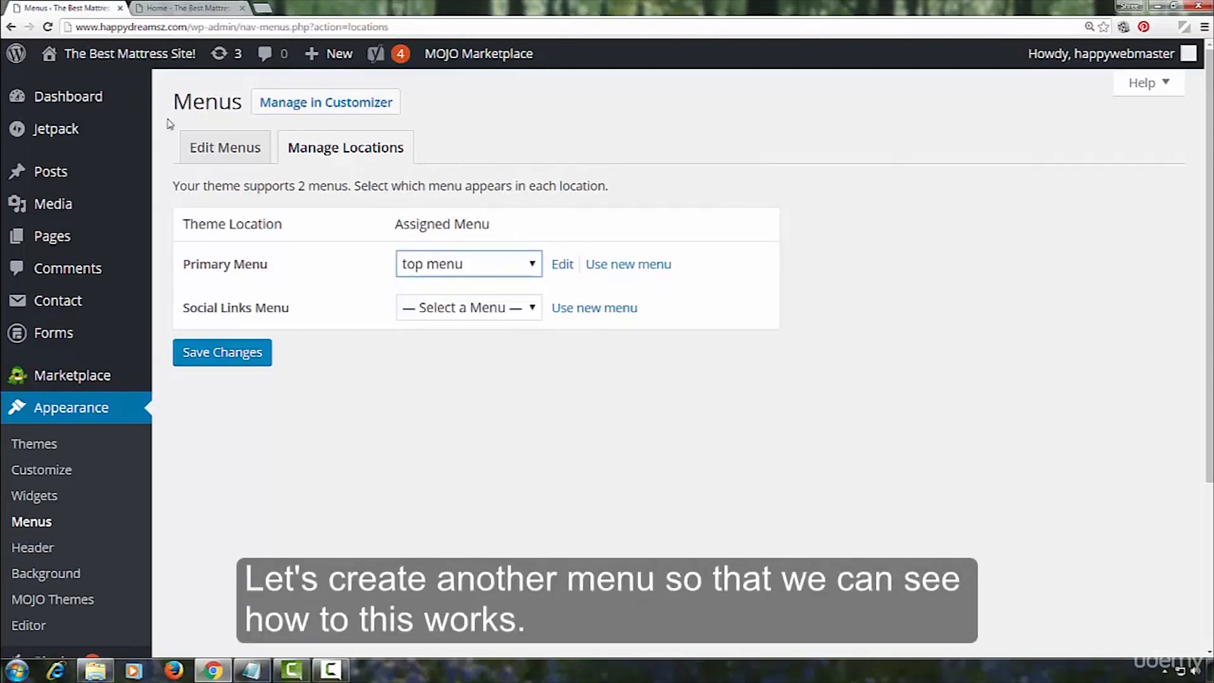
# Save the top menu again and create a new menu named "alternate top menu".
pyautogui.click(216, 150)
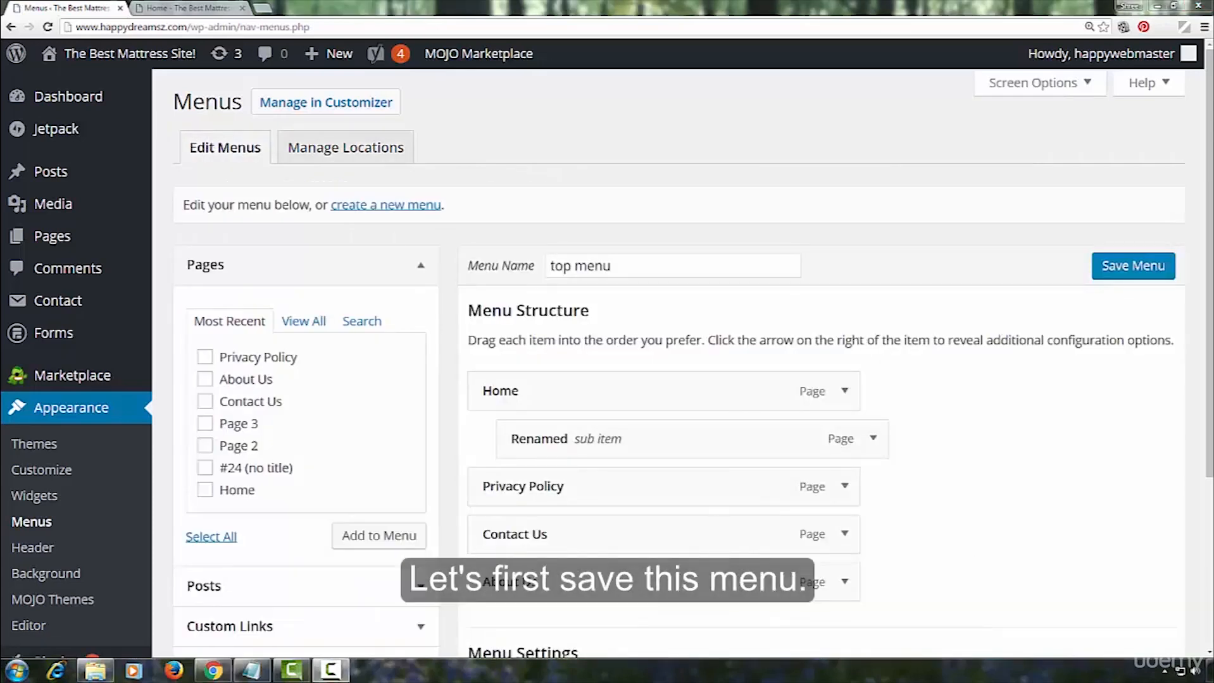
pyautogui.click(1130, 267)
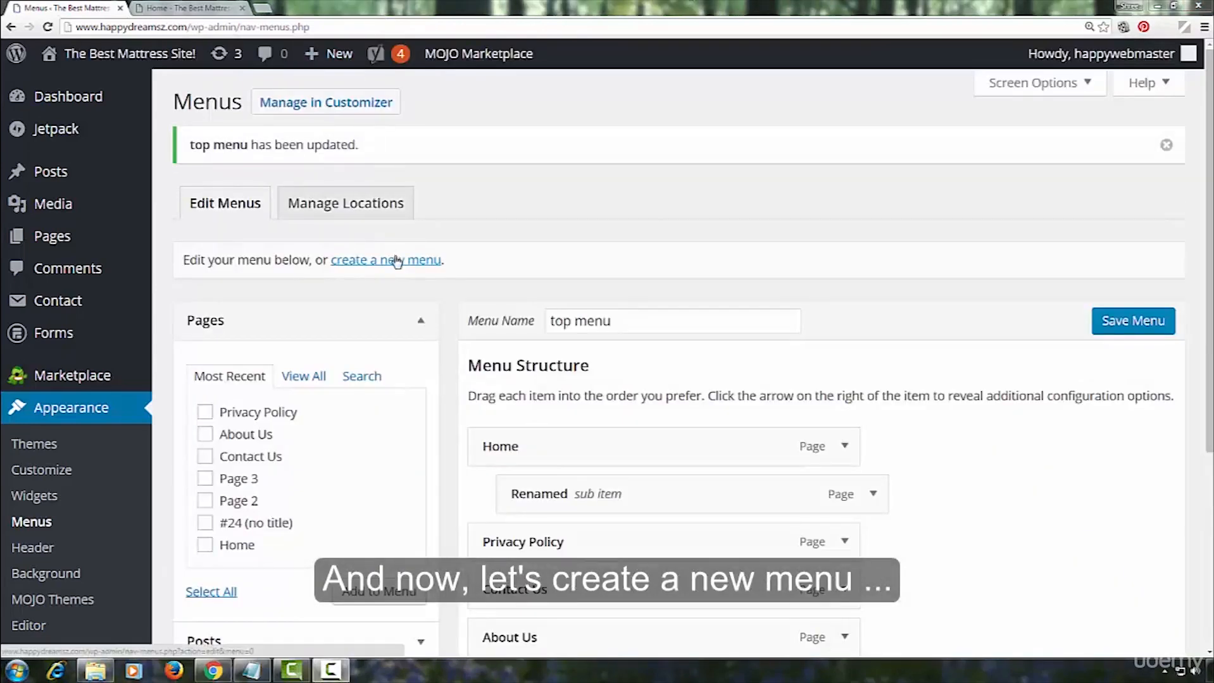
pyautogui.click(396, 262)
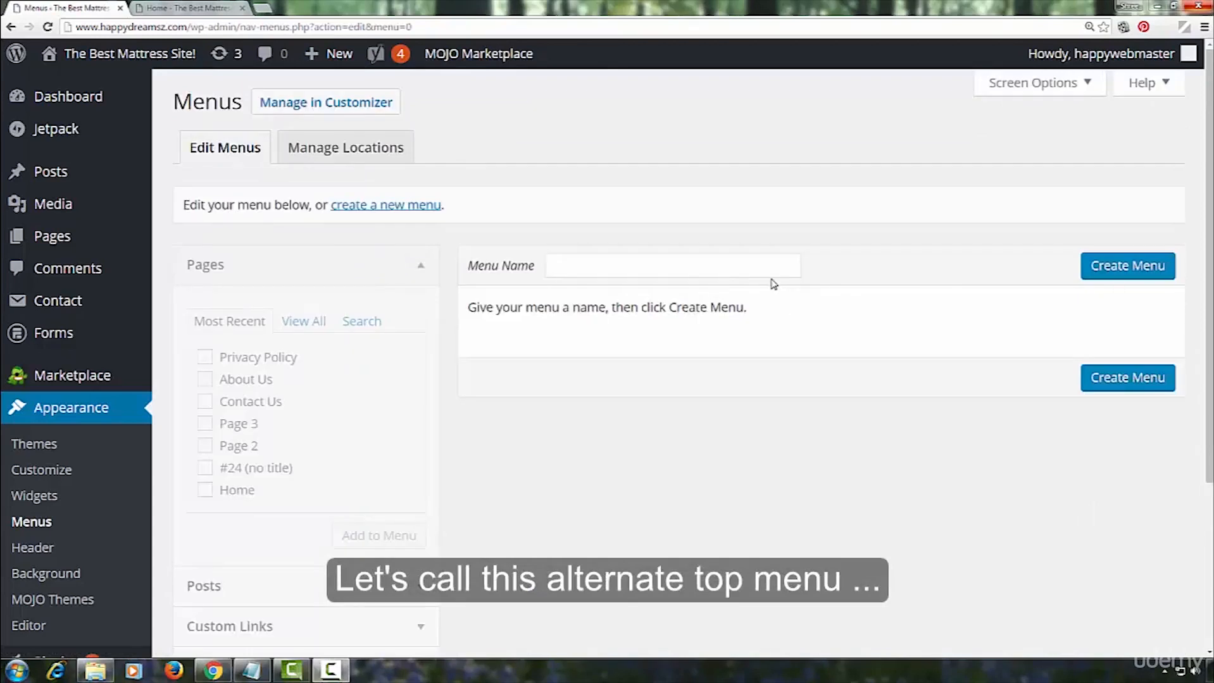
pyautogui.click(639, 268)
pyautogui.rightClick(637, 266)
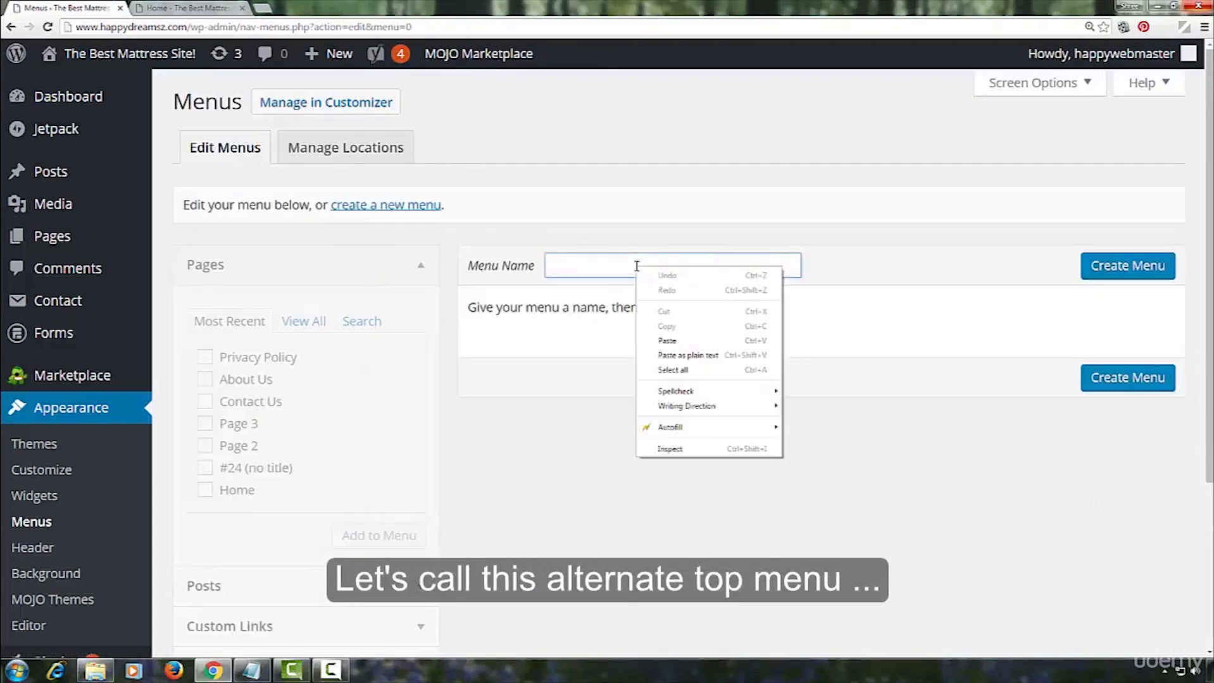
pyautogui.click(664, 340)
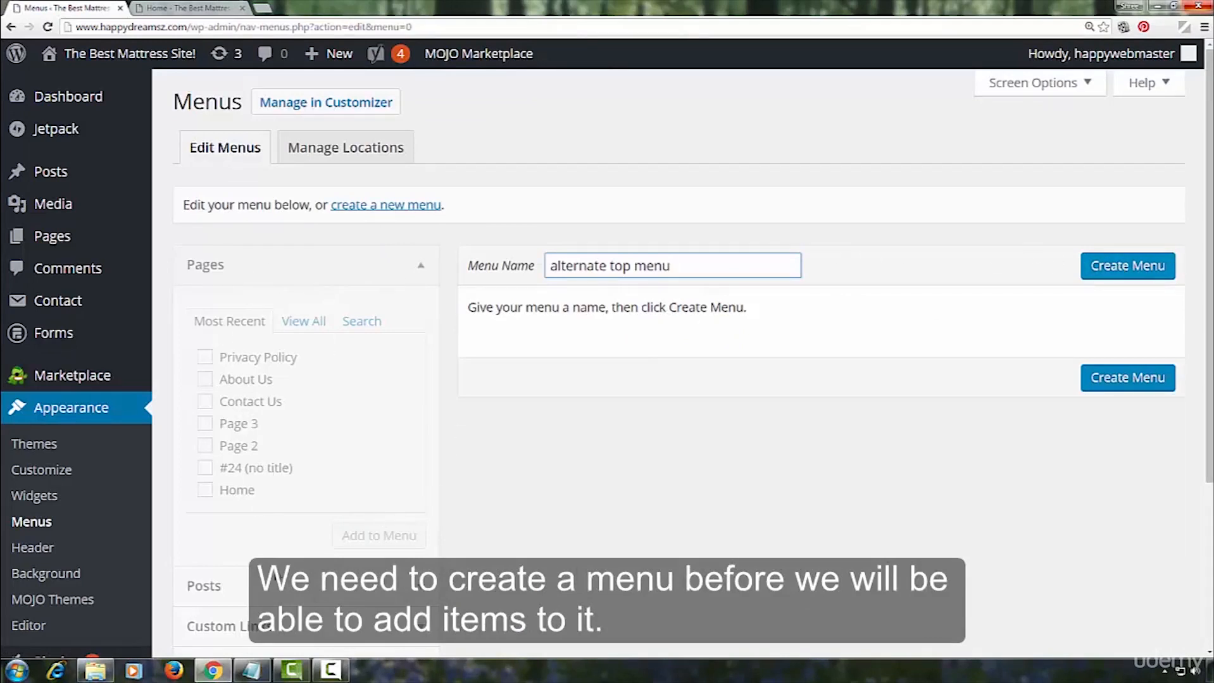
pyautogui.click(1121, 268)
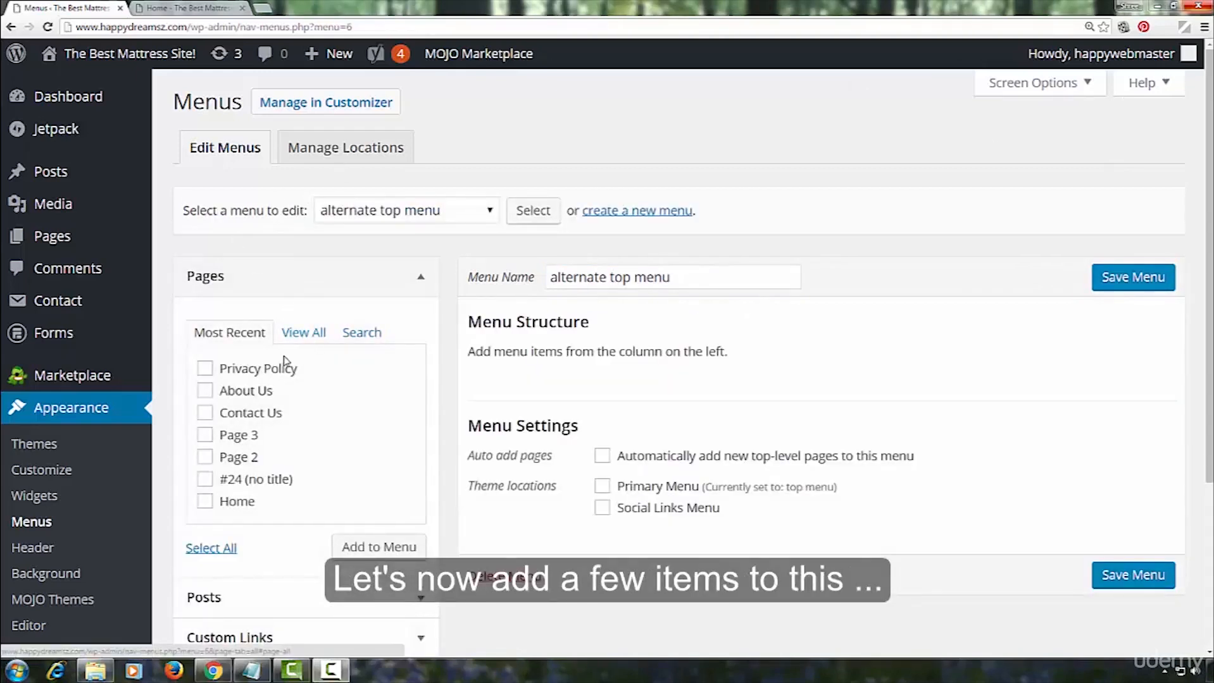
# Add the Privacy Policy, About Us and #24 (no title) pages to the alternate top menu.
pyautogui.click(205, 370)
pyautogui.click(206, 392)
pyautogui.click(374, 548)
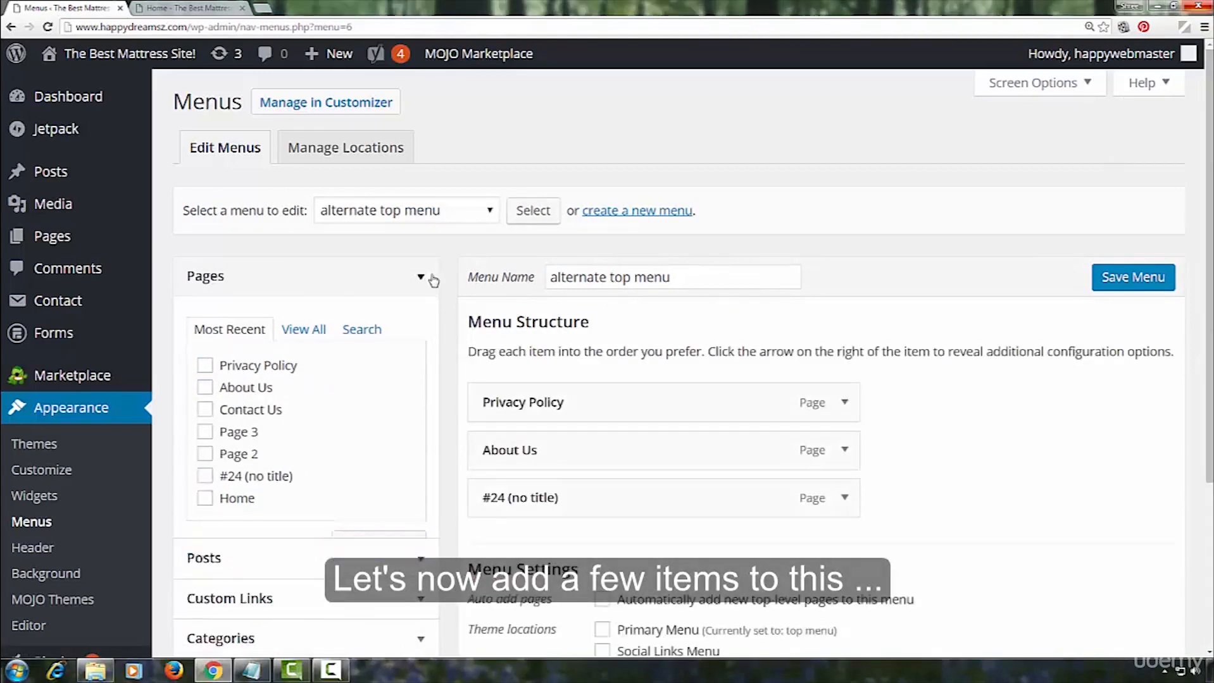
pyautogui.click(420, 276)
# Add the "Hello world!" post to the alternate top menu.
pyautogui.scroll(-1, 418, 291)
pyautogui.click(398, 260)
pyautogui.click(204, 349)
pyautogui.click(378, 391)
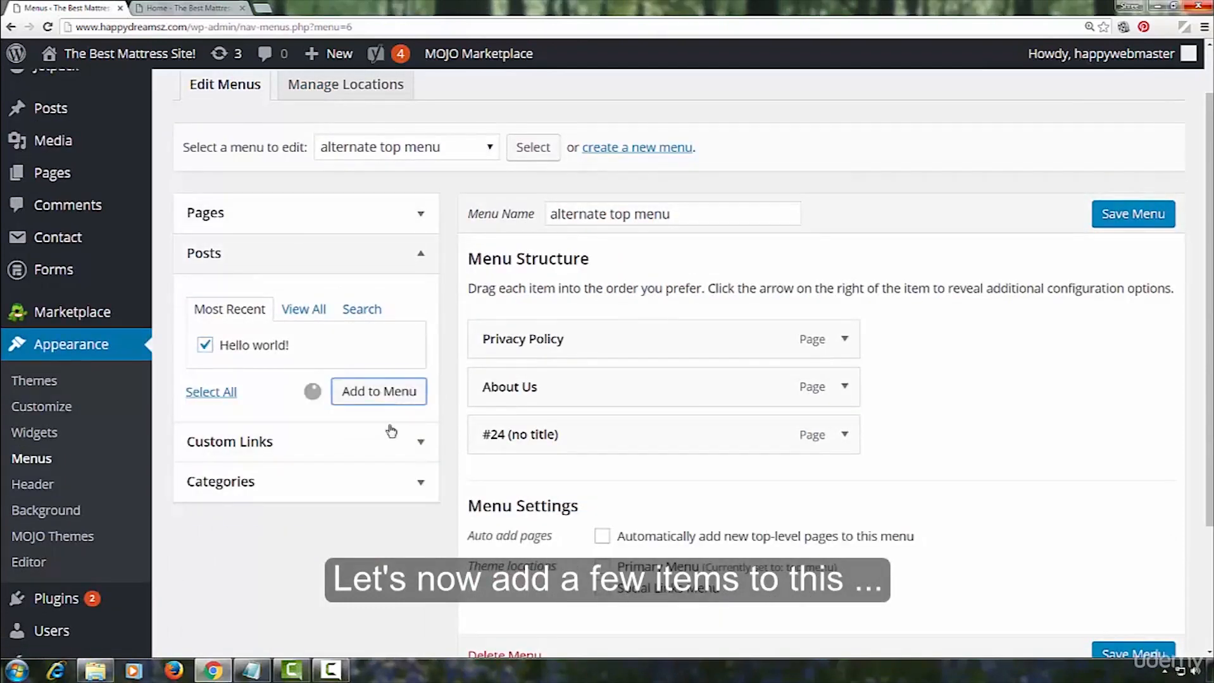
pyautogui.click(417, 255)
# Add the twin-mattress category to the alternate top menu and save the menu.
pyautogui.click(415, 335)
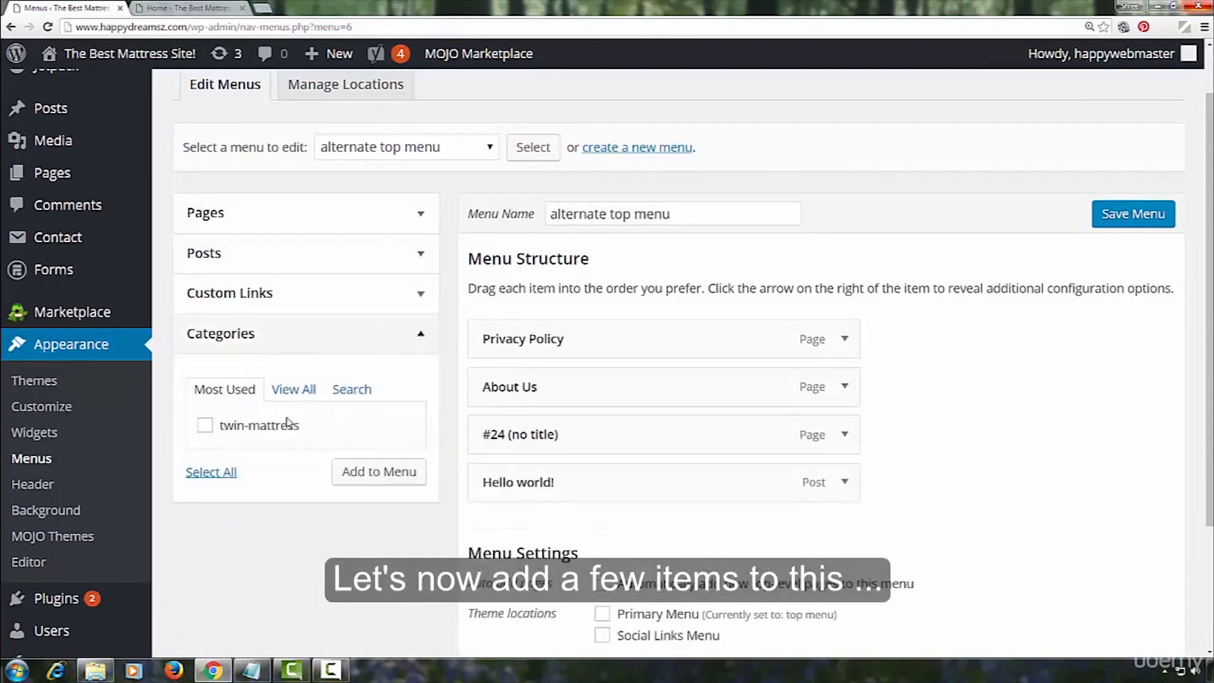
pyautogui.click(205, 425)
pyautogui.click(377, 472)
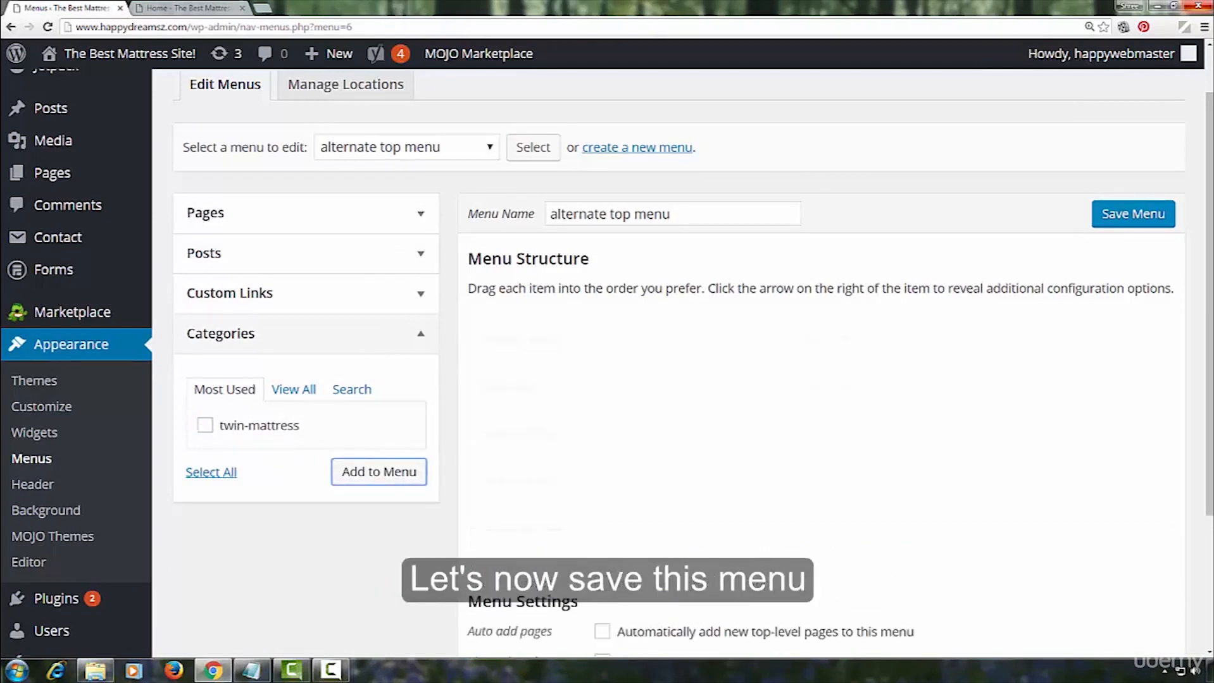
pyautogui.click(1117, 217)
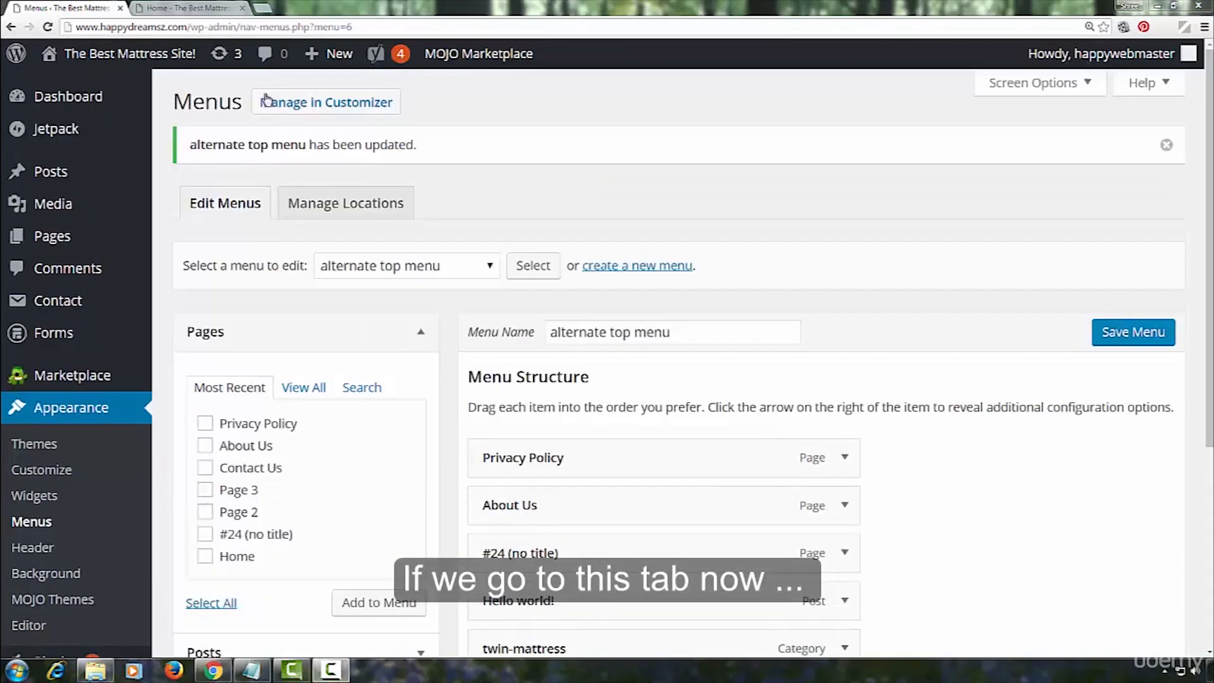
# Assign the alternate top menu to the Primary Menu location, save the changes and reload the site's home page.
pyautogui.click(352, 204)
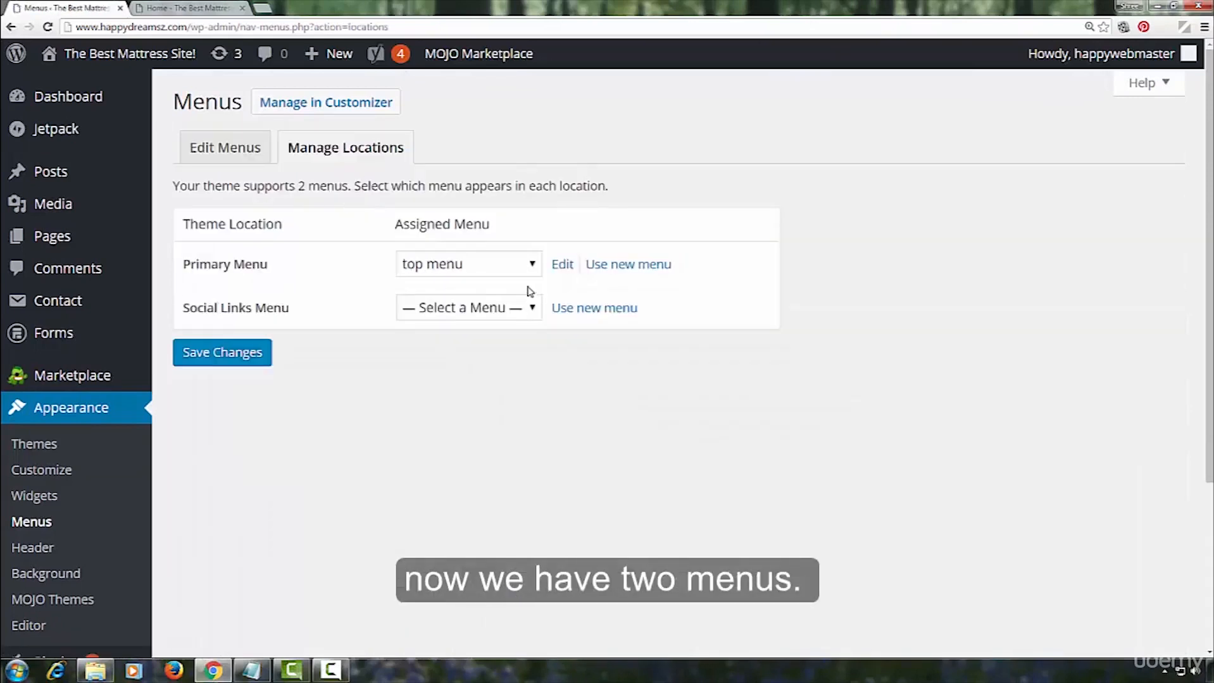
pyautogui.click(533, 265)
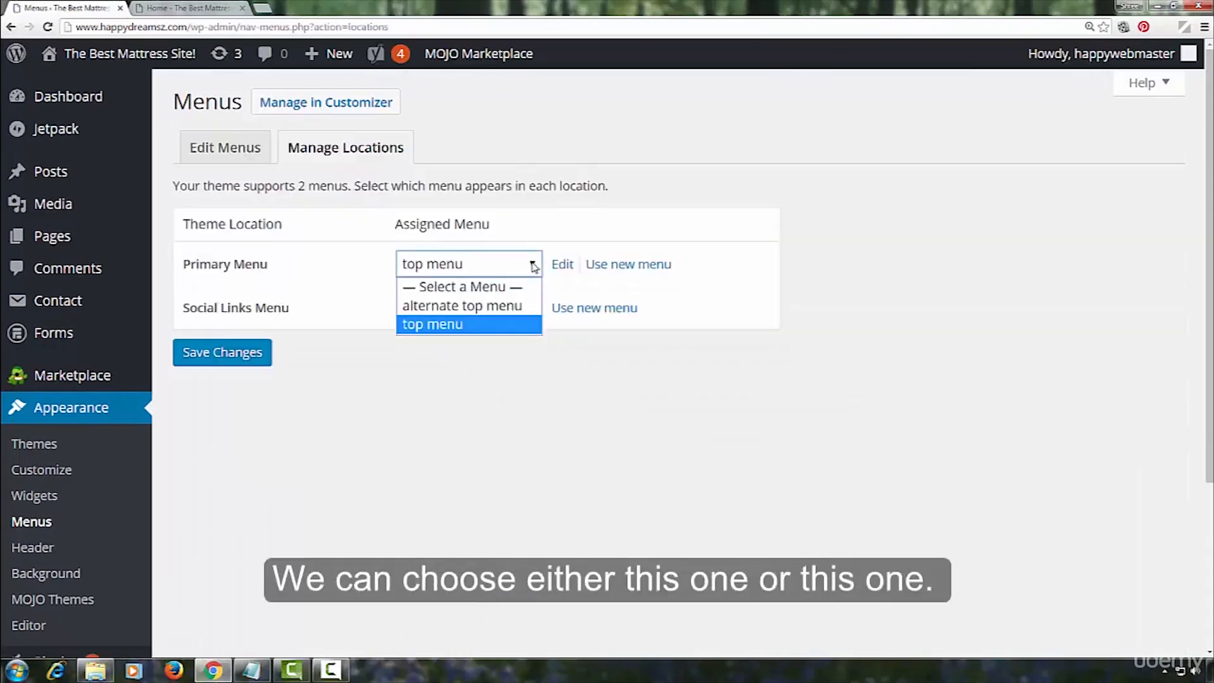
pyautogui.click(460, 308)
pyautogui.click(231, 353)
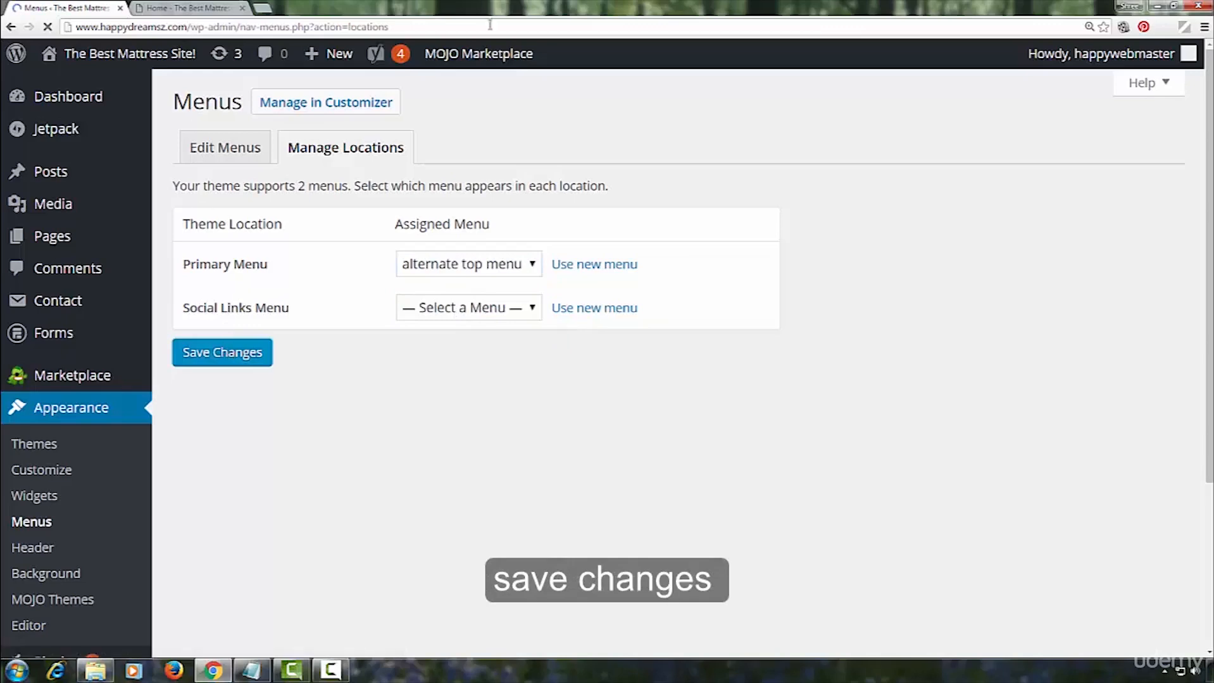
pyautogui.click(187, 7)
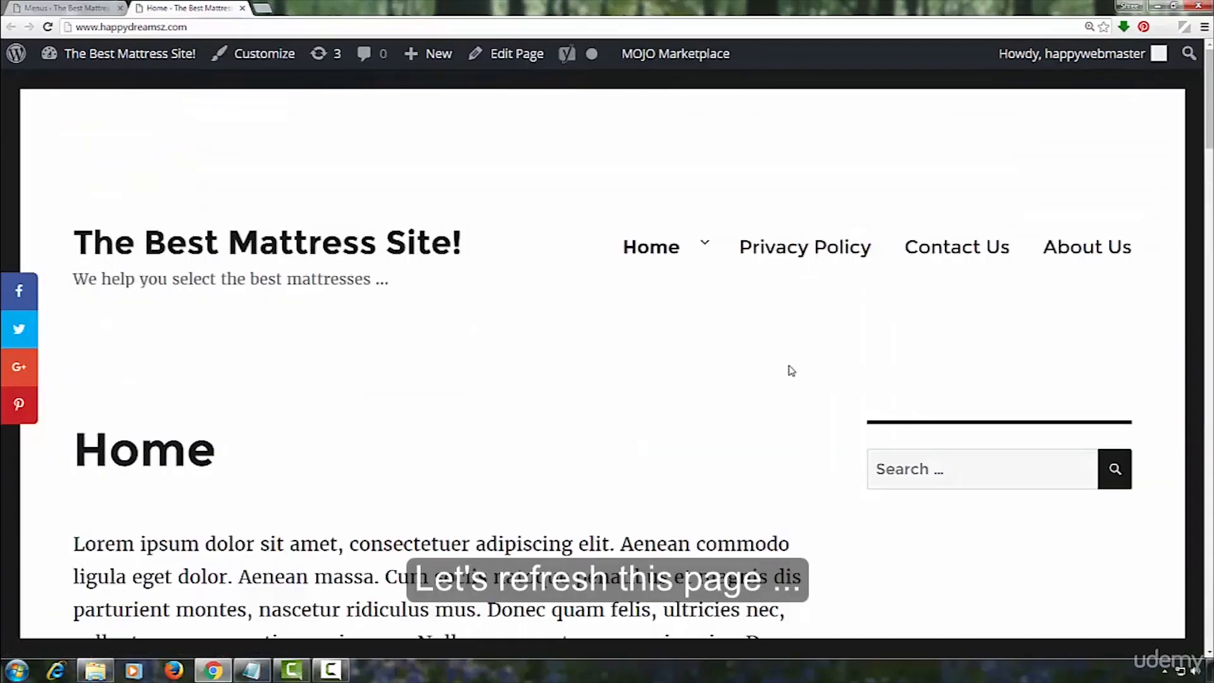
pyautogui.click(49, 27)
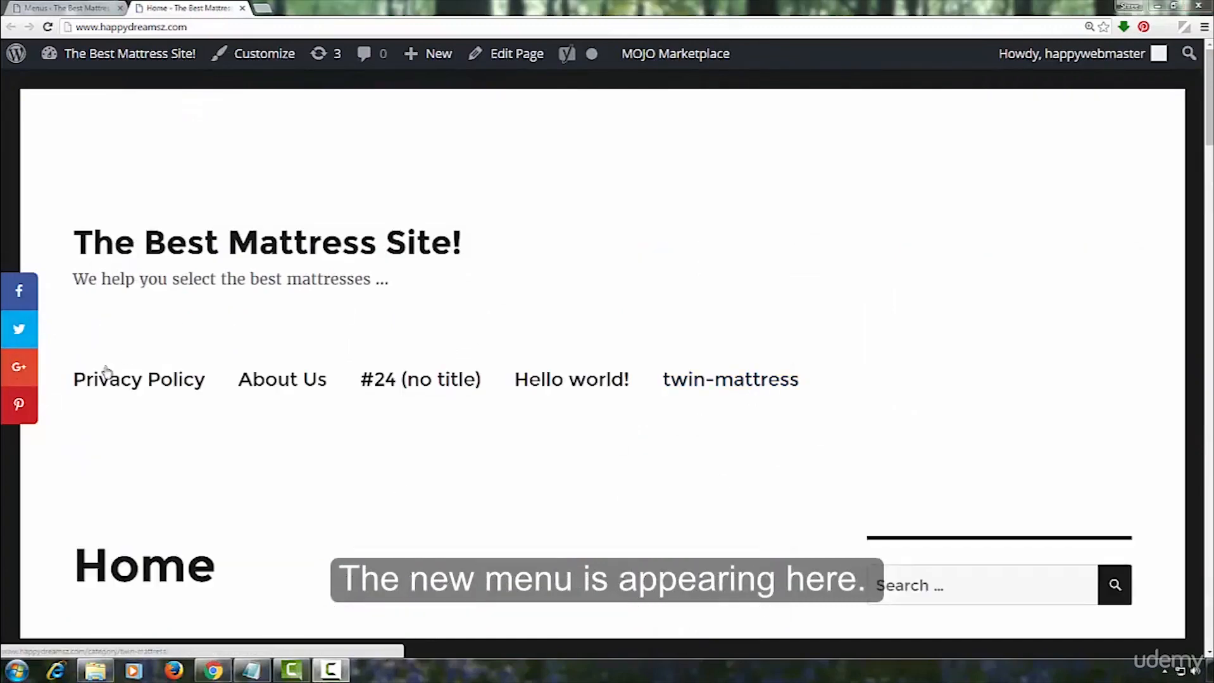
# Delete the alternate top menu permanently from the menu editor.
pyautogui.click(64, 8)
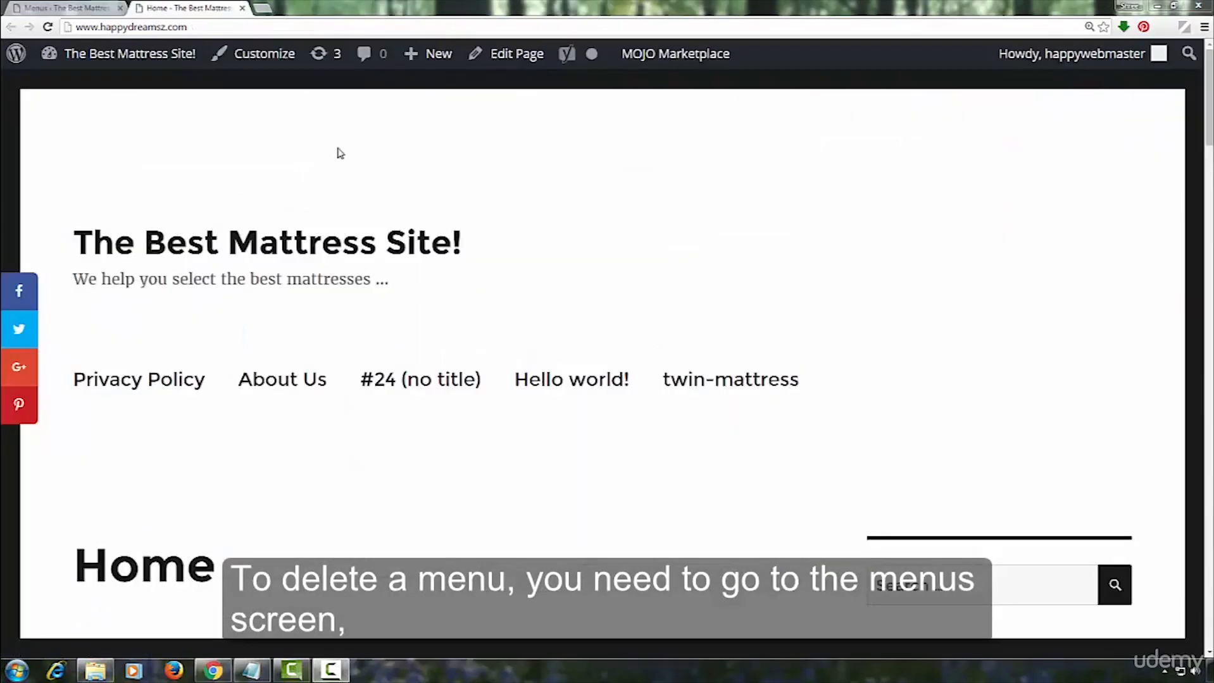
pyautogui.click(79, 7)
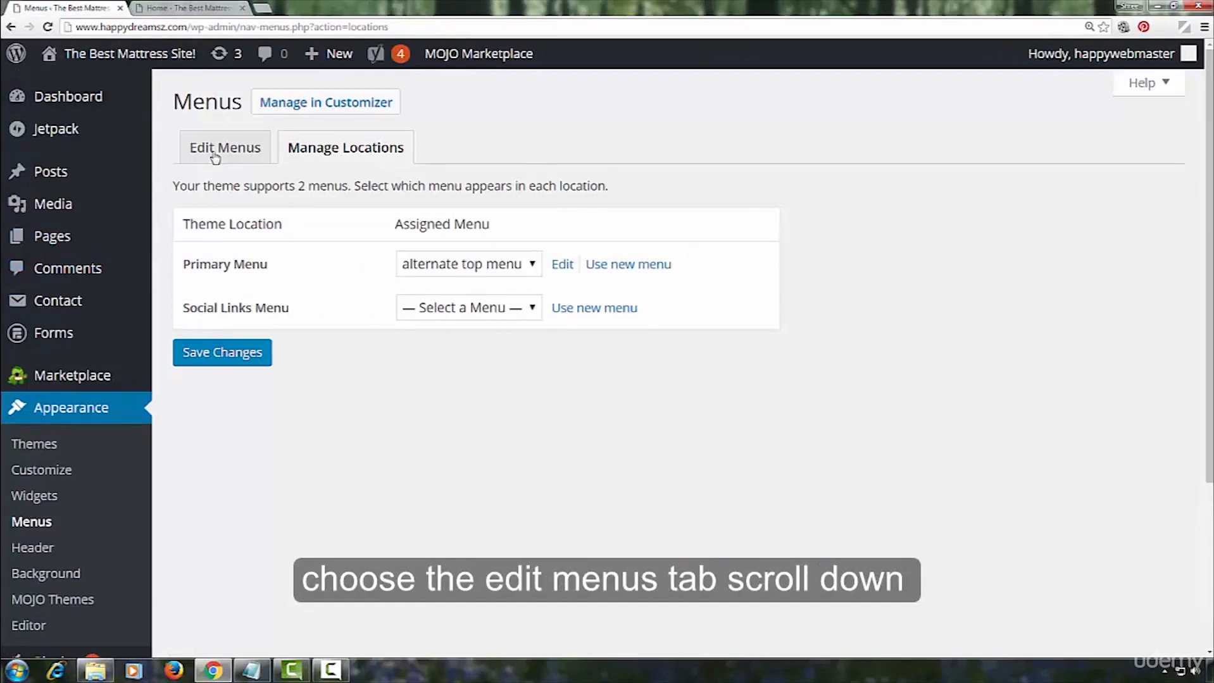
pyautogui.click(215, 152)
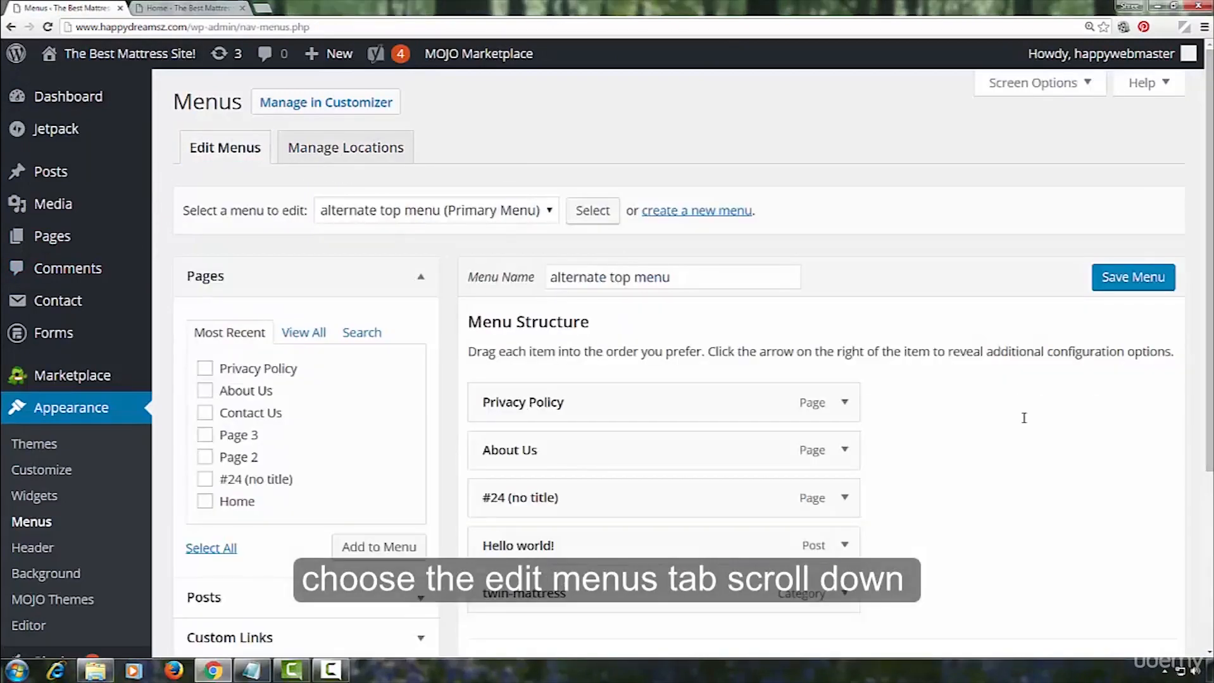
pyautogui.scroll(-4, 1025, 423)
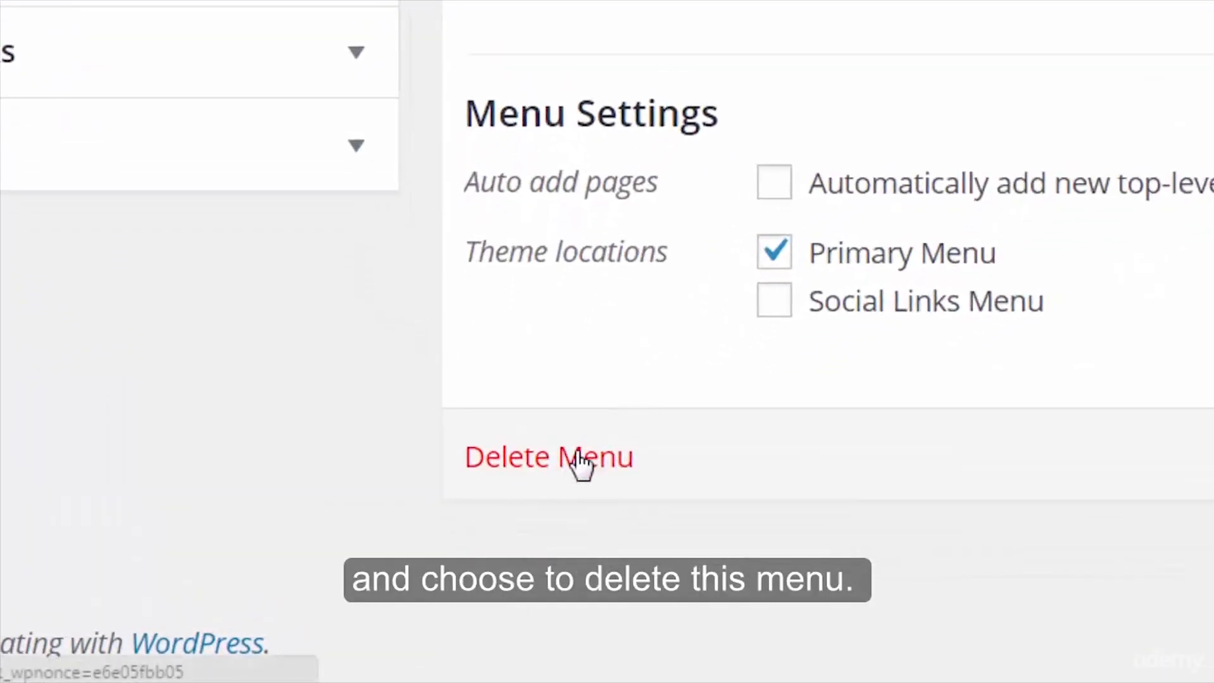
pyautogui.click(579, 465)
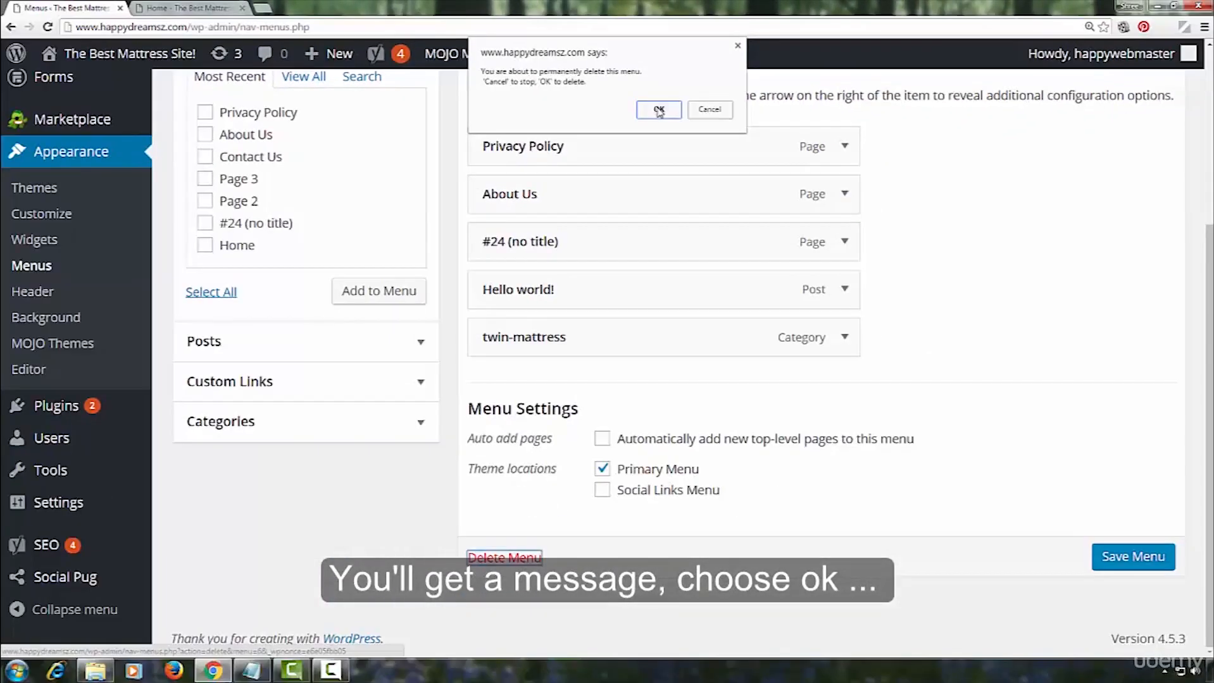
pyautogui.click(738, 364)
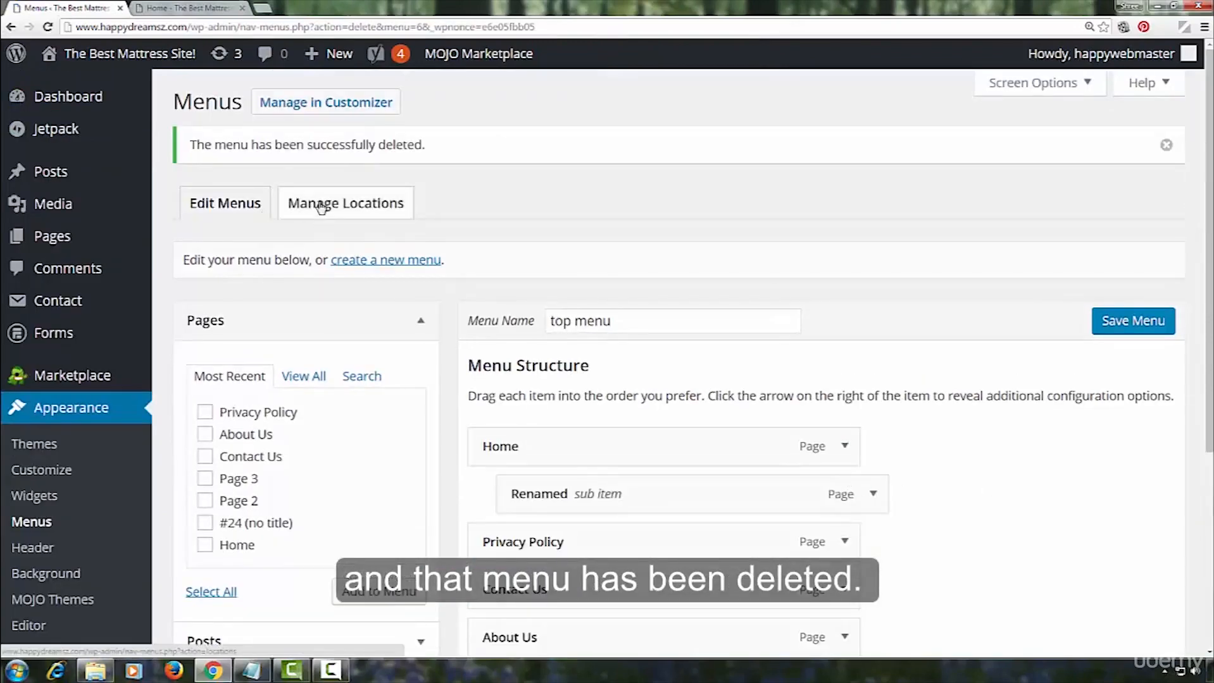
# Assign the top menu to the Primary Menu theme location and save the changes.
pyautogui.click(321, 207)
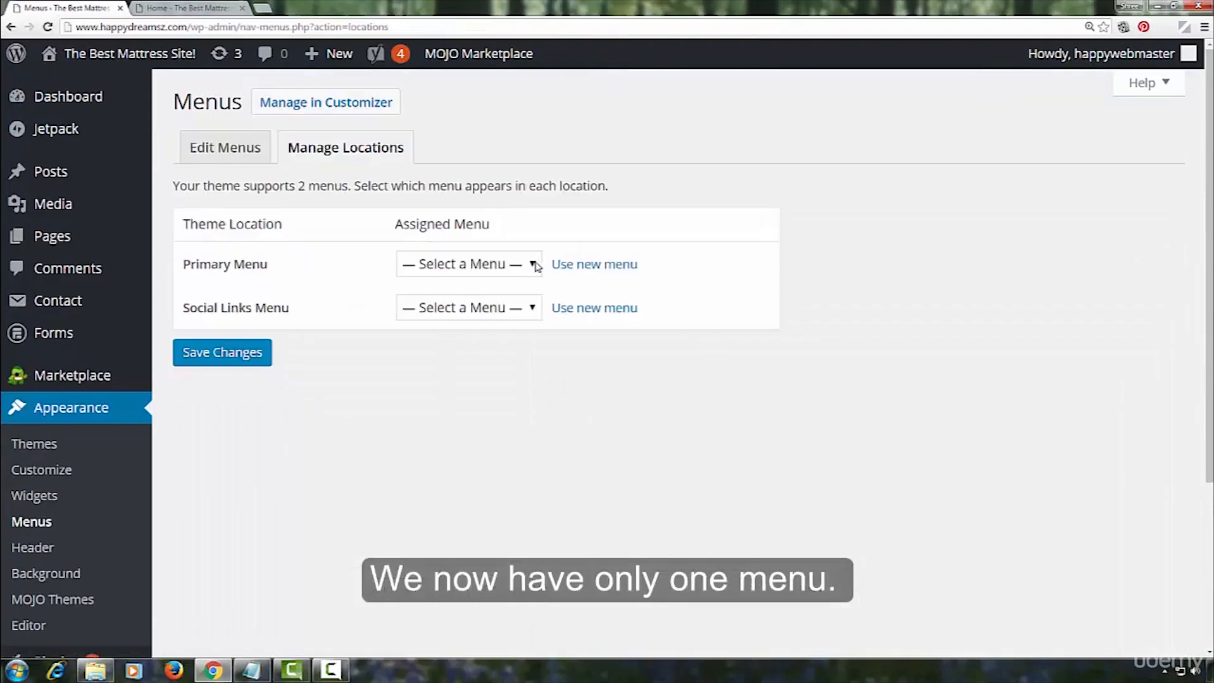
pyautogui.click(535, 266)
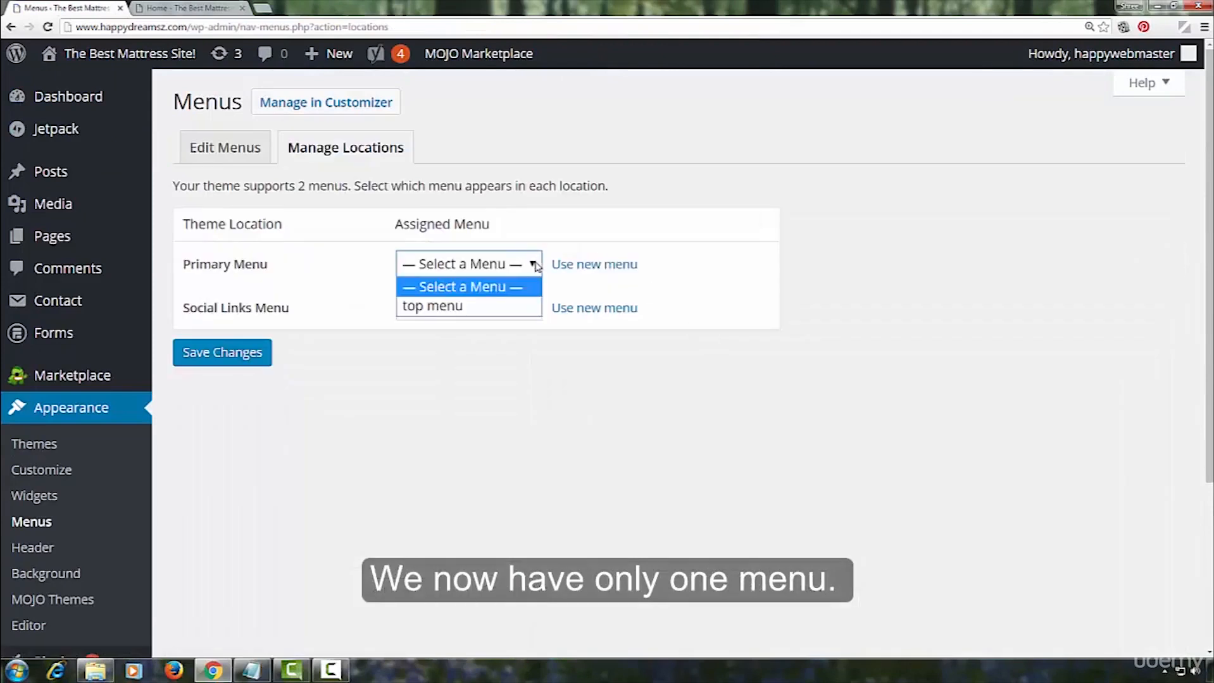
pyautogui.click(493, 307)
pyautogui.click(222, 354)
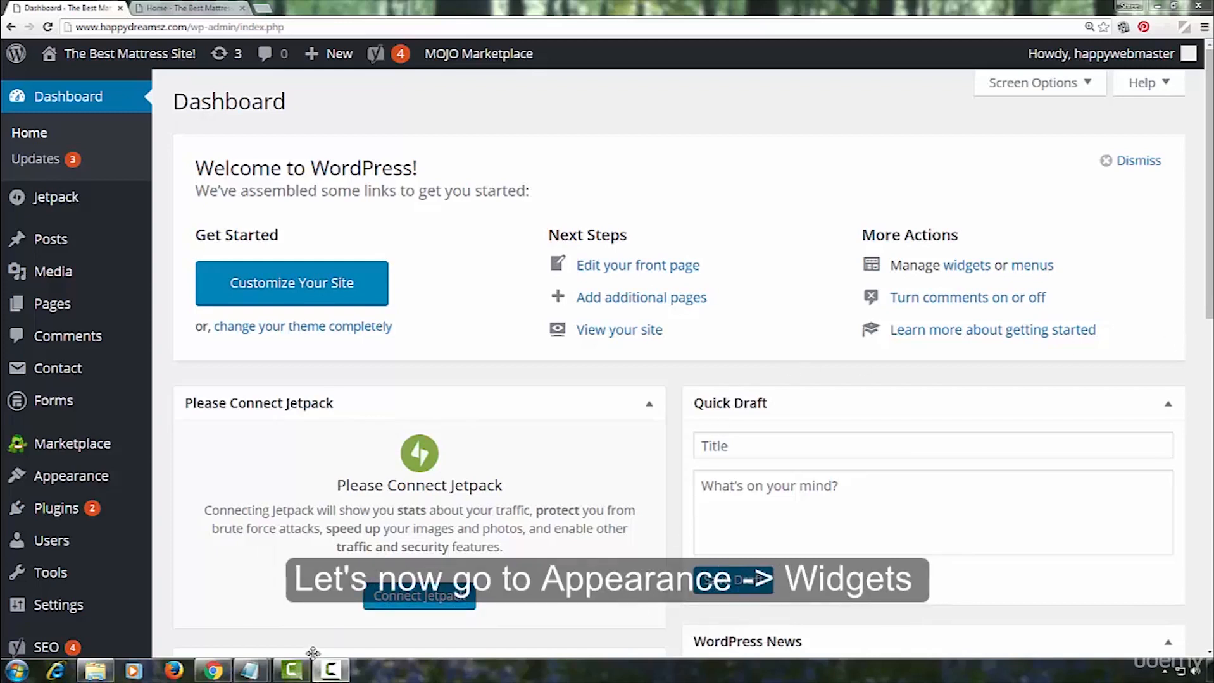
# Add a Custom Menu widget showing the "content bottom 1" menu to Content Bottom 1, save it and check the reloaded home page's footer area.
pyautogui.moveTo(125, 470)
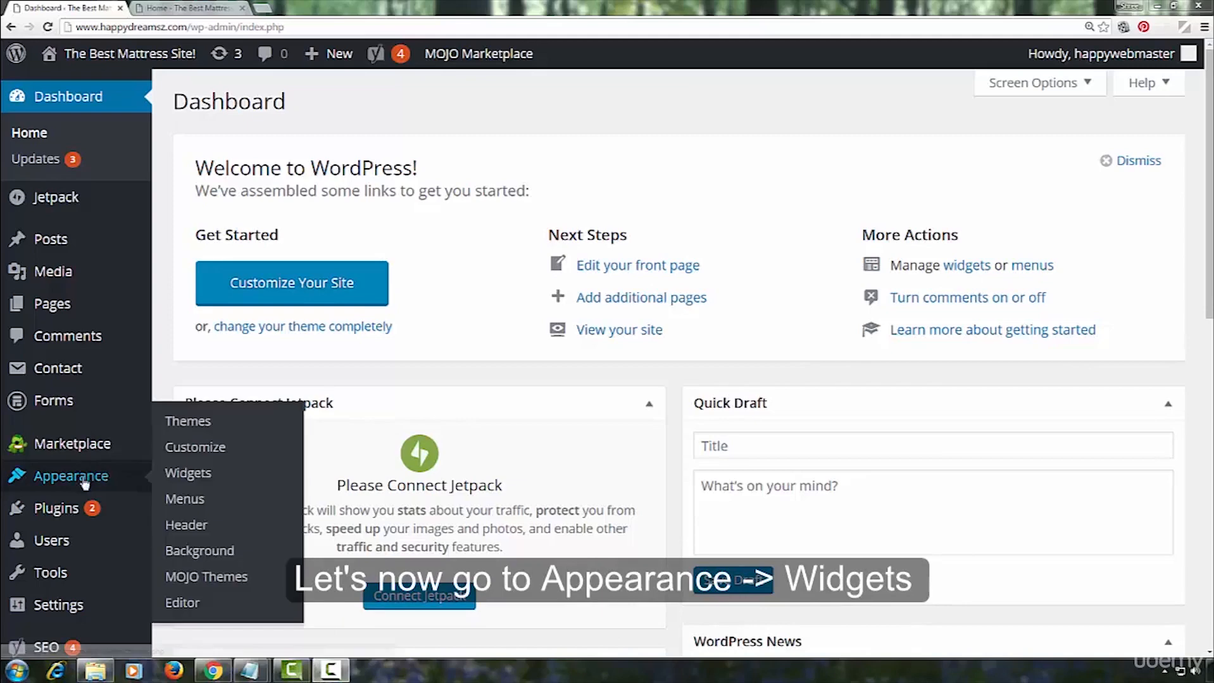
pyautogui.click(189, 475)
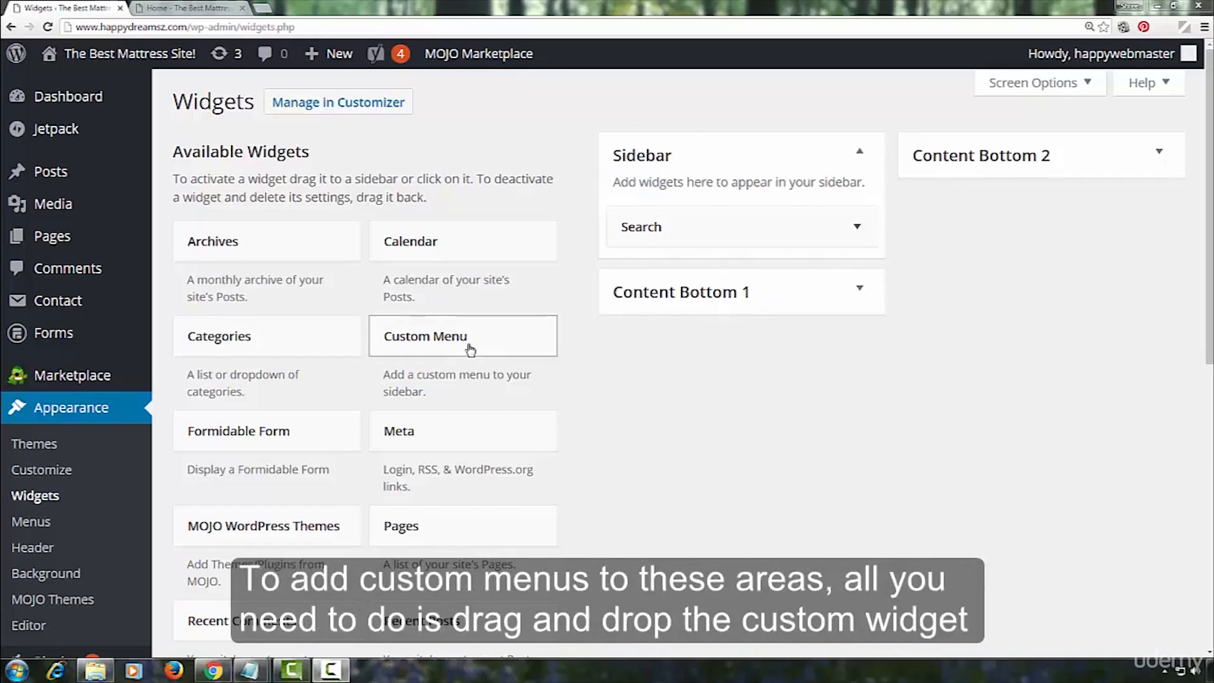
pyautogui.moveTo(469, 346); pyautogui.dragTo(718, 429)
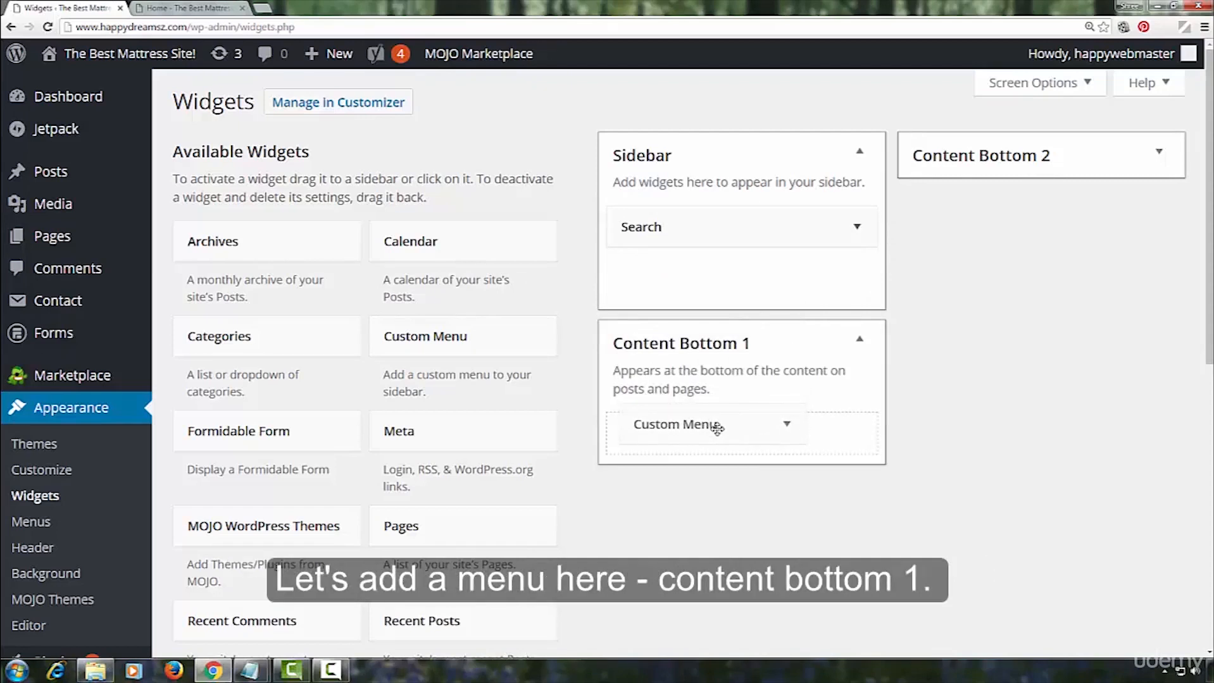
pyautogui.moveTo(717, 430); pyautogui.dragTo(718, 426)
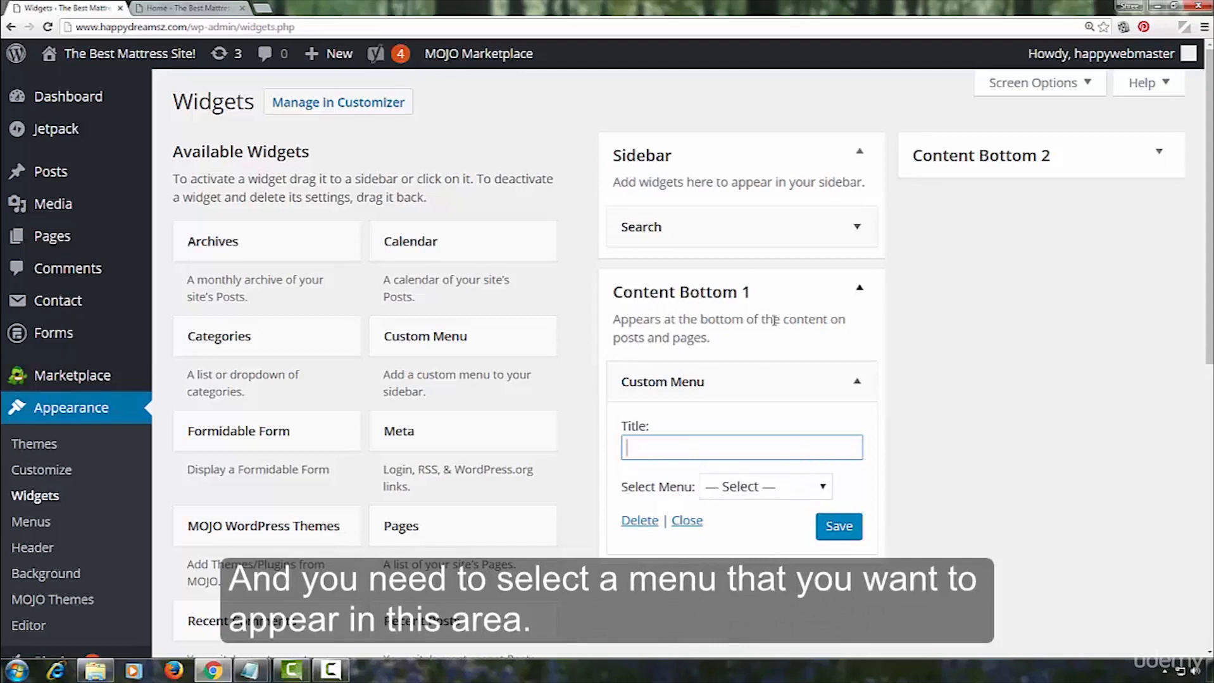
pyautogui.click(823, 491)
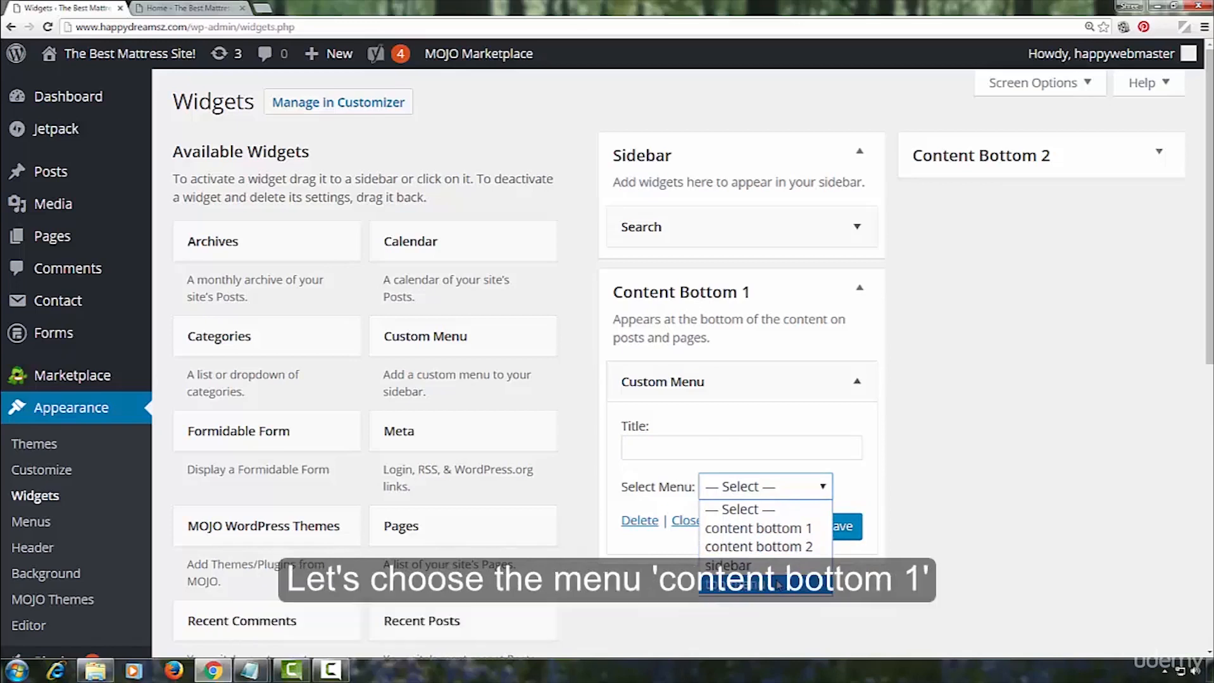
pyautogui.click(783, 537)
pyautogui.click(838, 527)
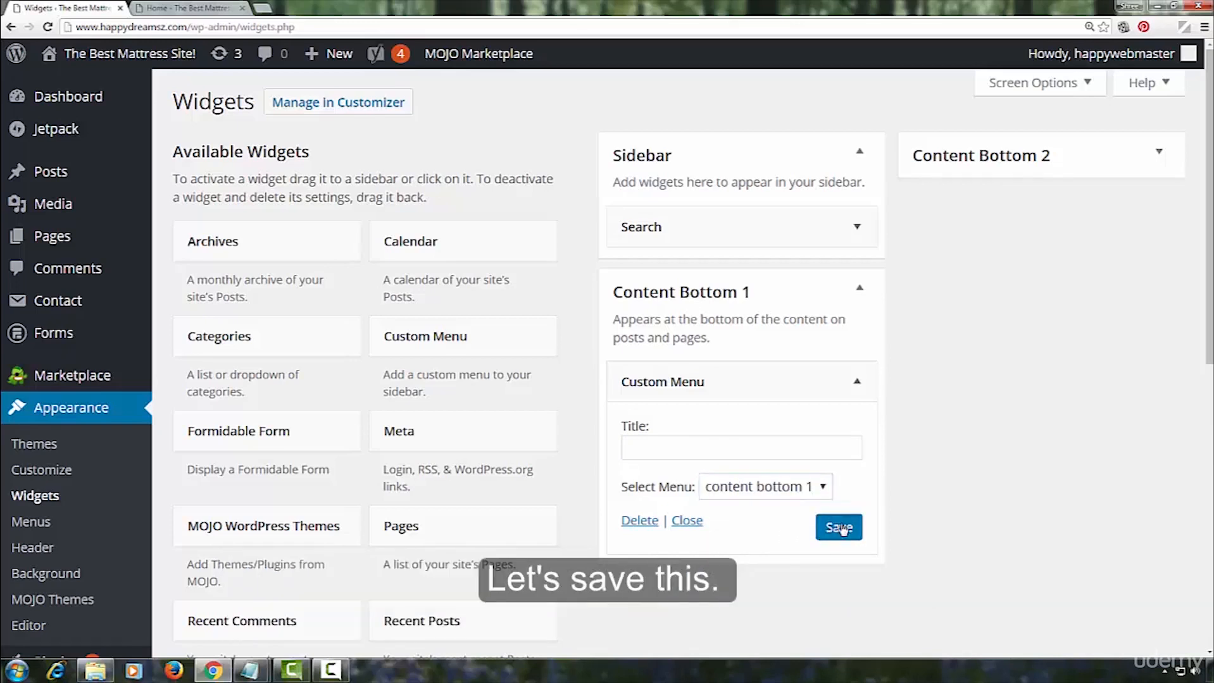
pyautogui.click(193, 8)
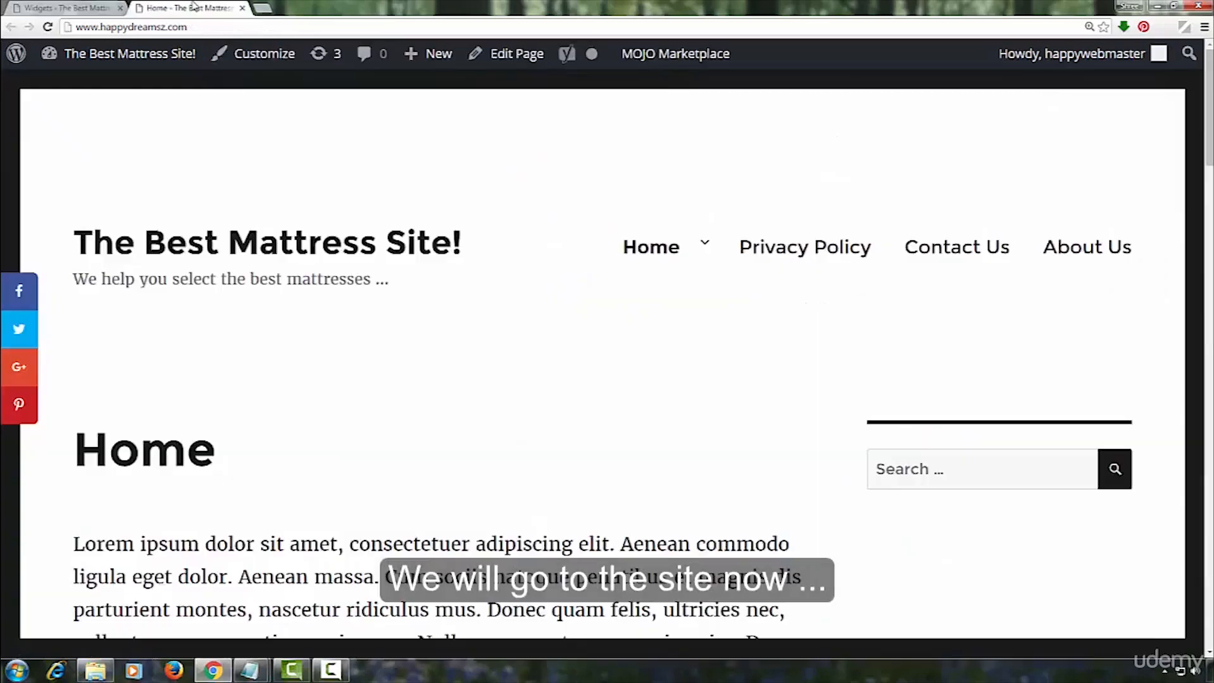
pyautogui.scroll(-20, 727, 421)
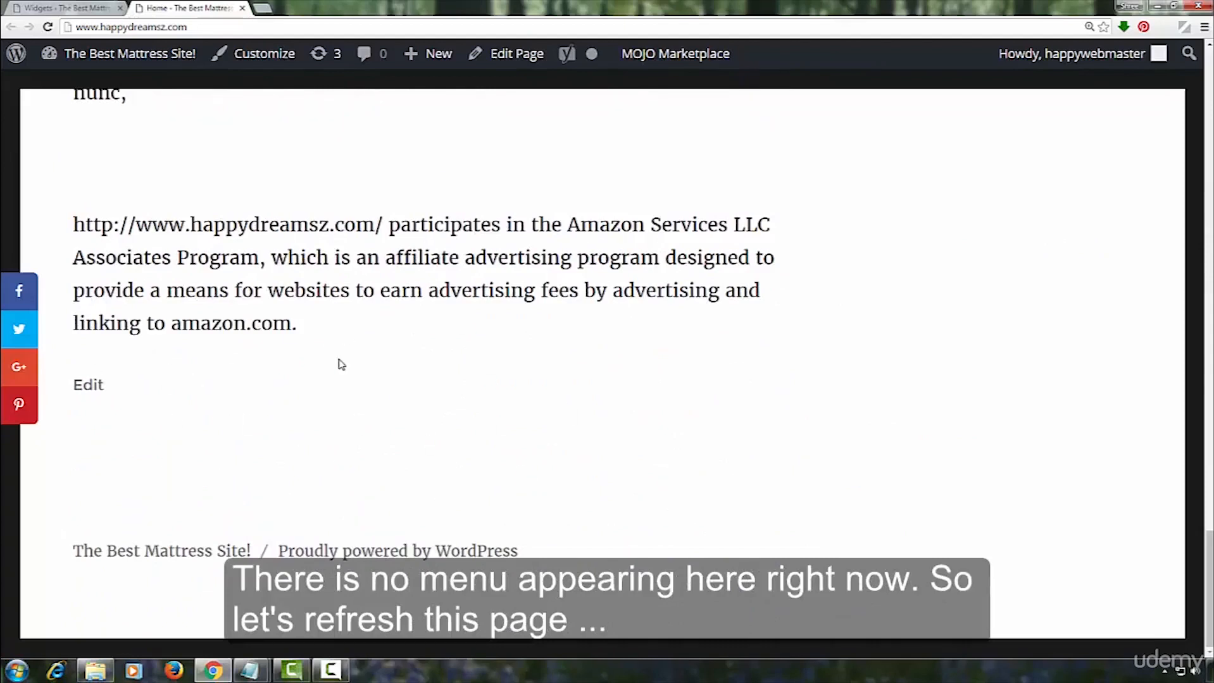
pyautogui.press('F5')
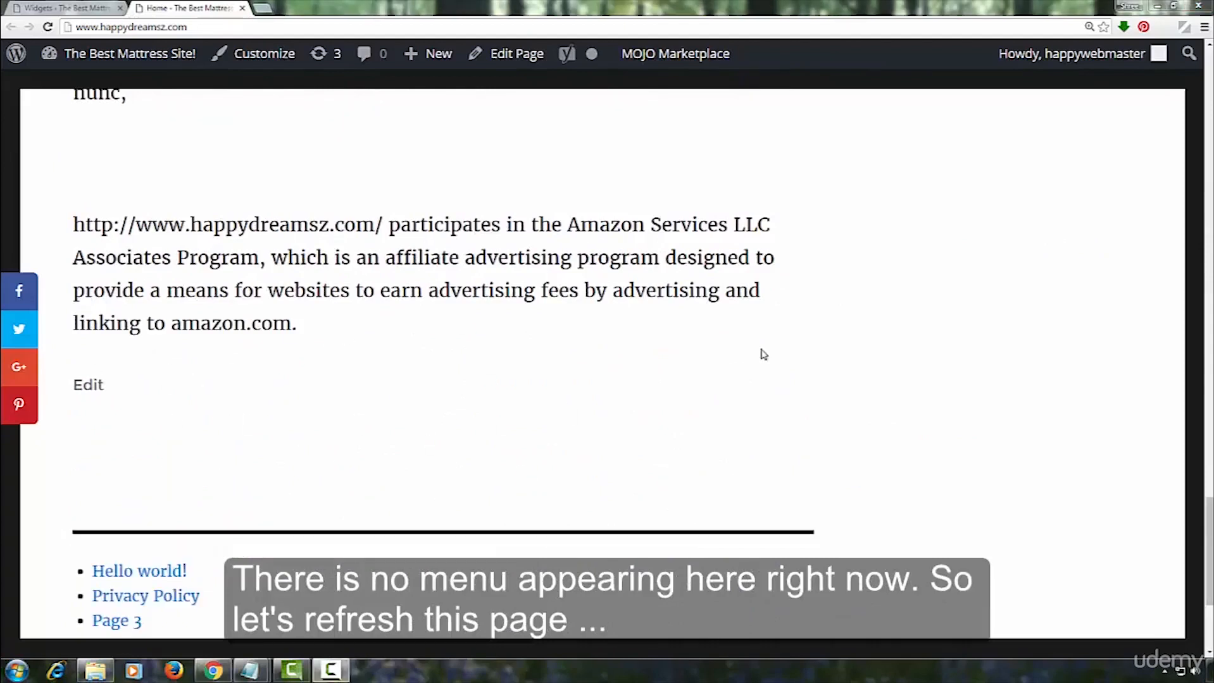
pyautogui.scroll(-4, 529, 434)
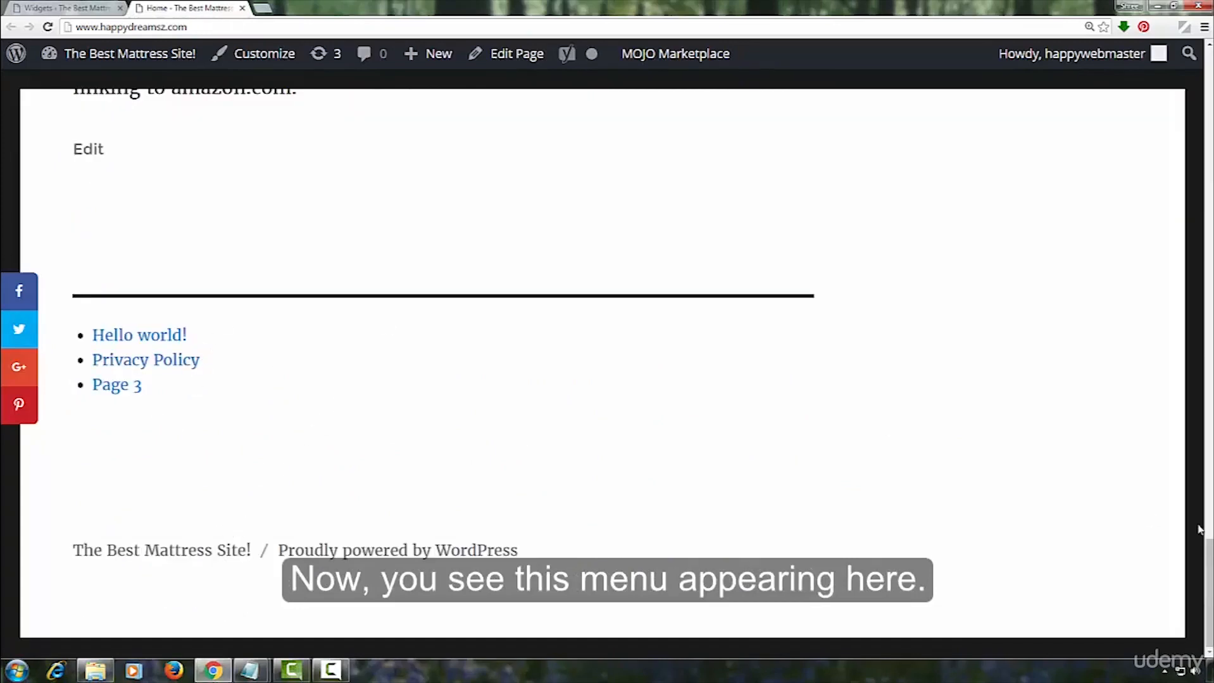
# Add a Custom Menu widget showing the "sidebar" menu below Search in the Sidebar, save it and check the reloaded home page.
pyautogui.click(89, 8)
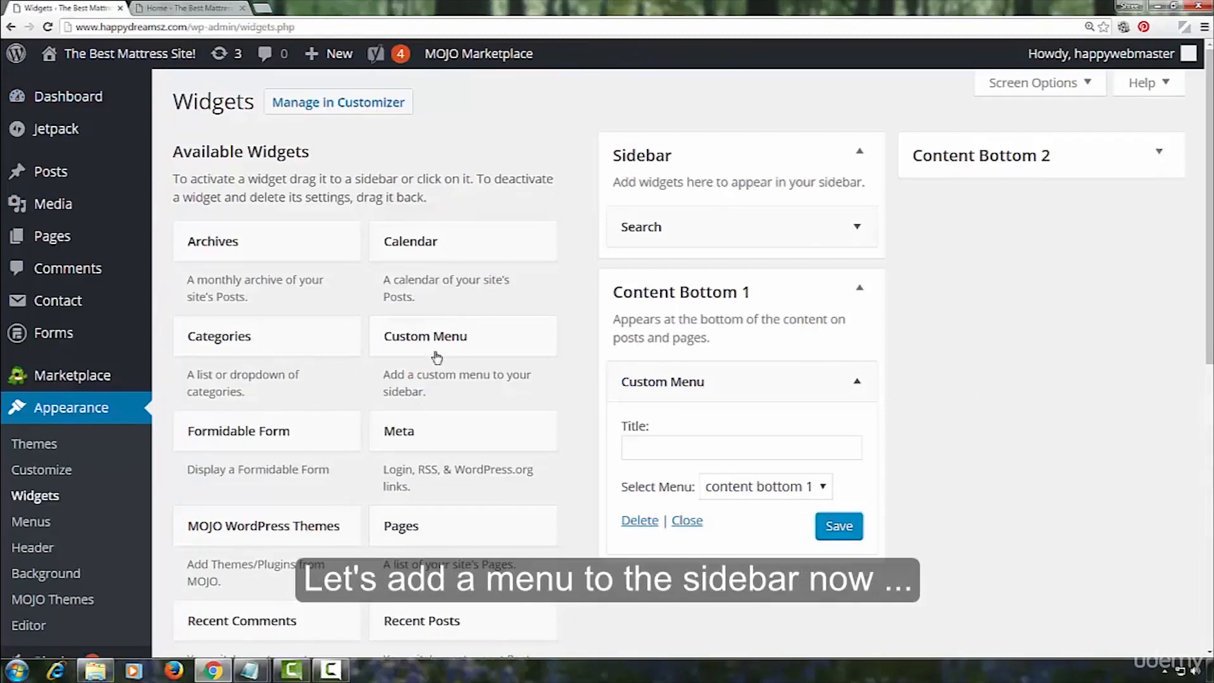
pyautogui.moveTo(428, 344); pyautogui.dragTo(679, 256)
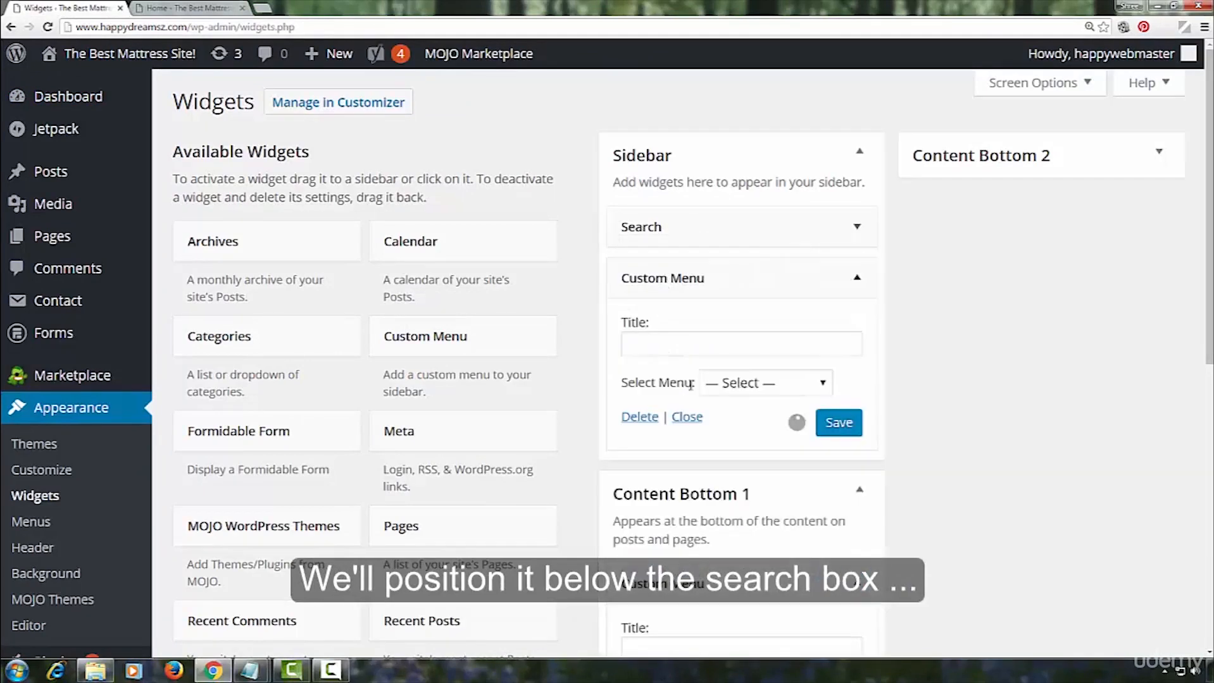
pyautogui.click(821, 383)
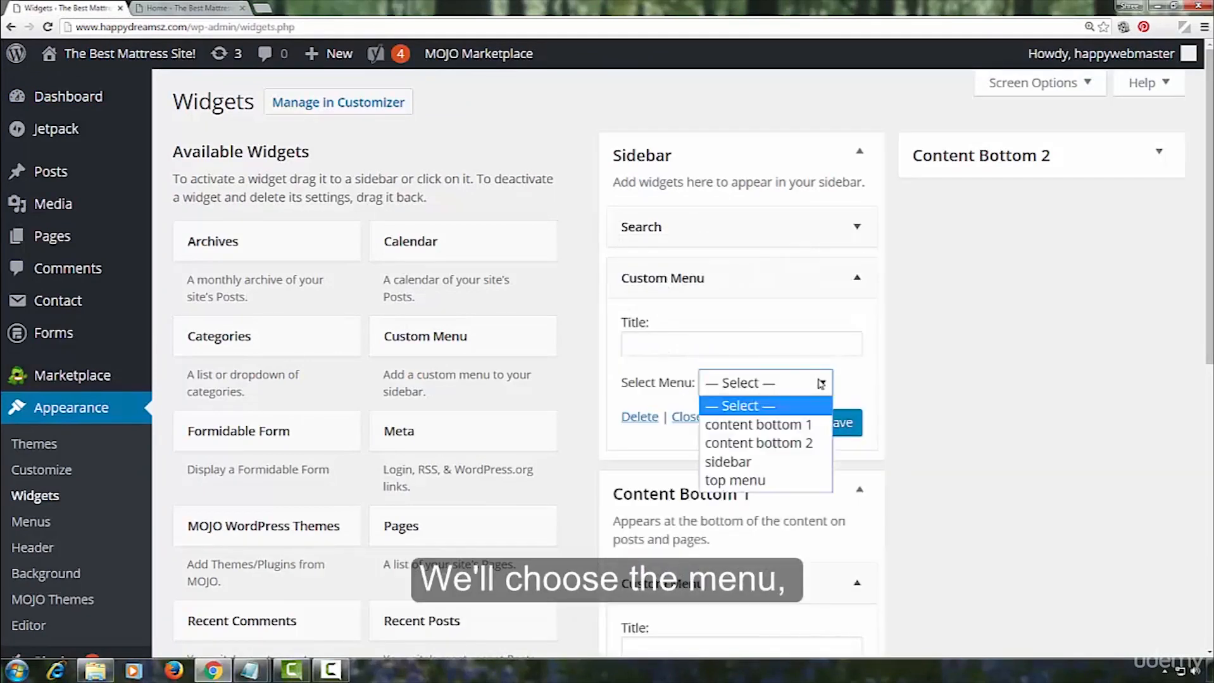
pyautogui.click(781, 462)
pyautogui.click(835, 424)
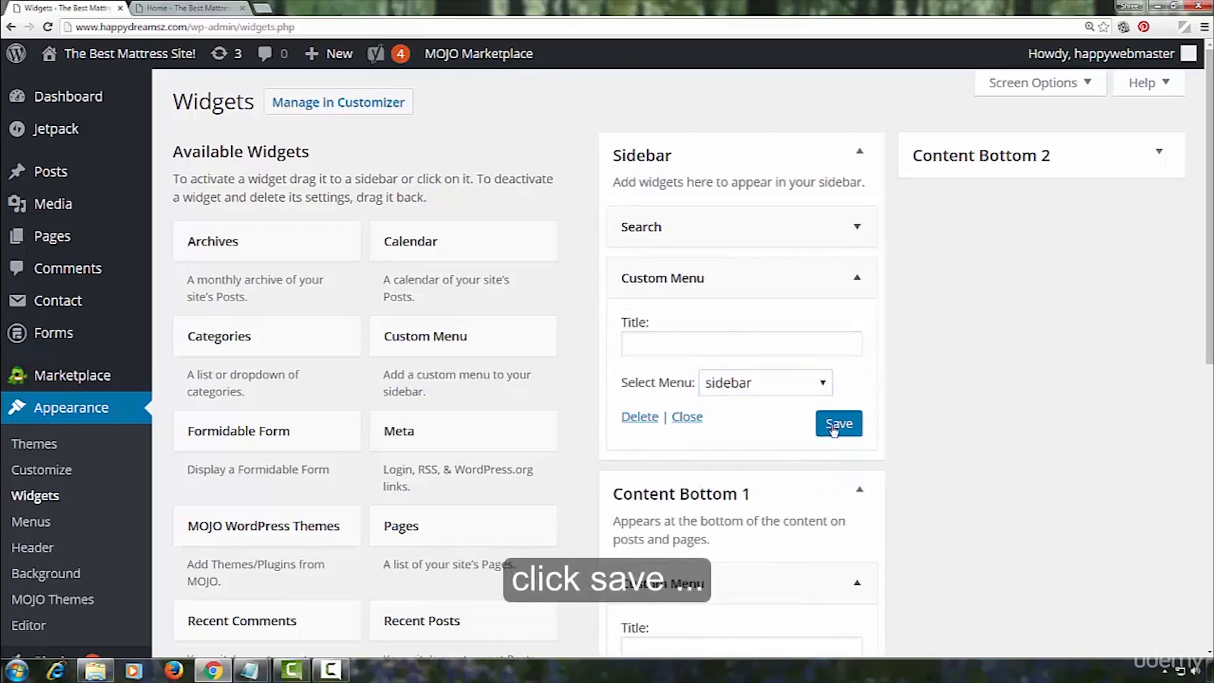
pyautogui.click(190, 8)
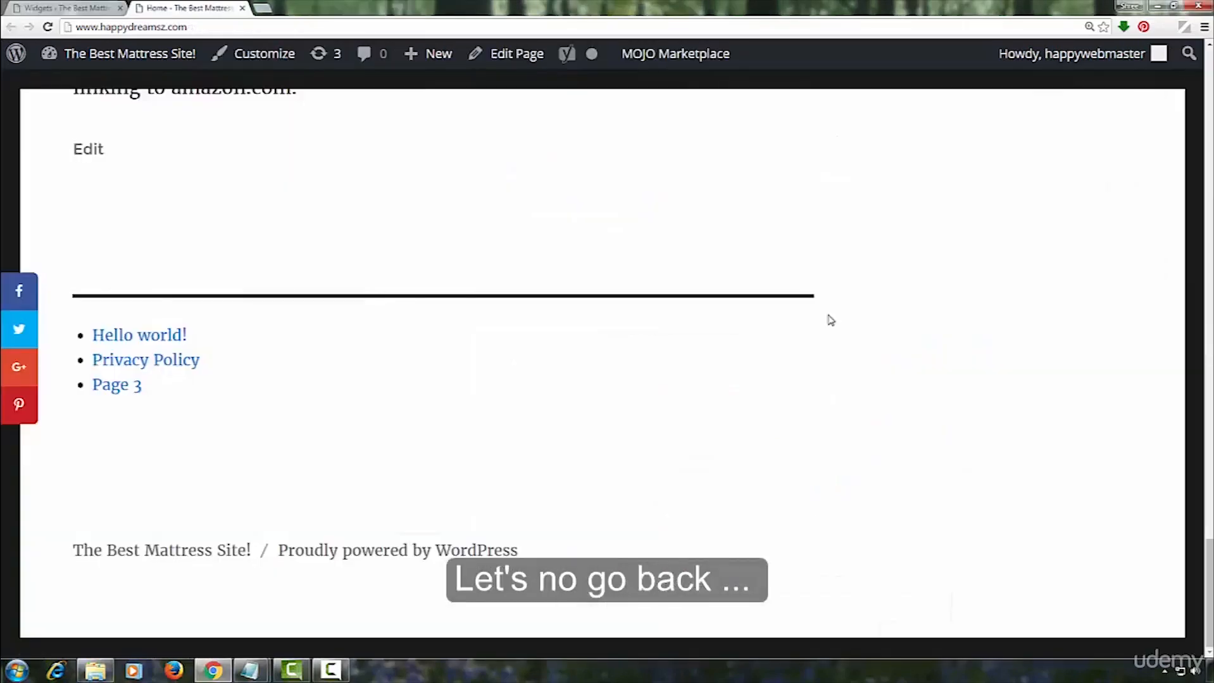
pyautogui.scroll(15, 860, 380)
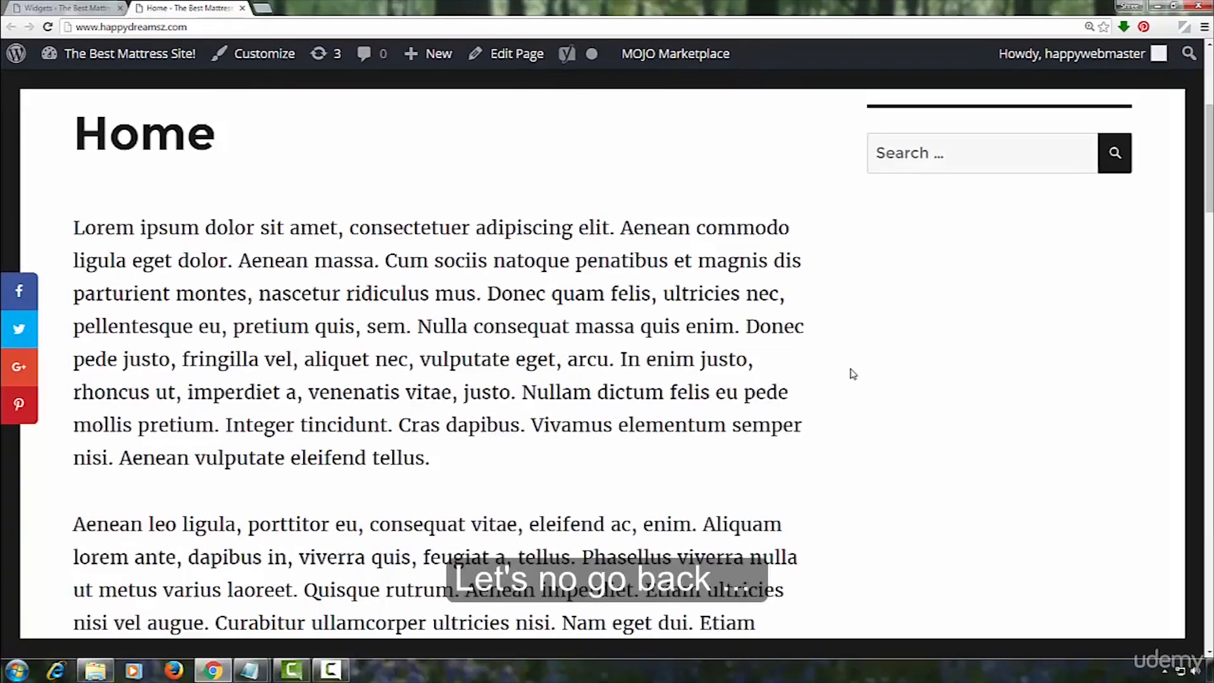
pyautogui.press('F5')
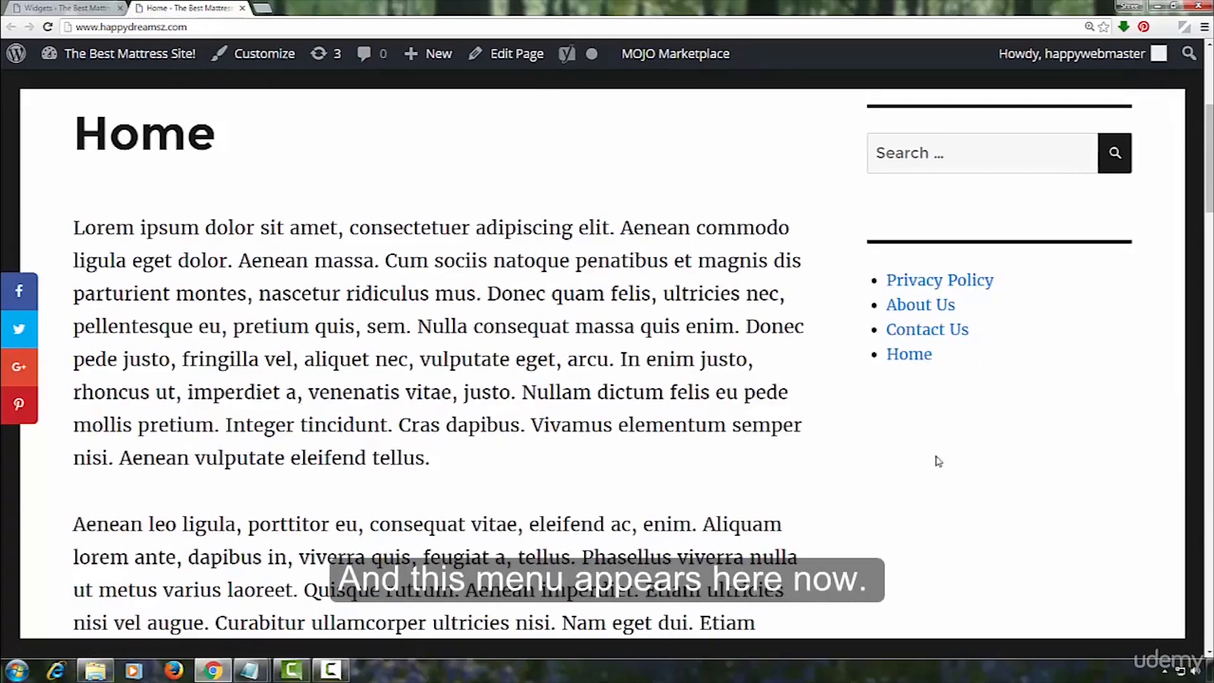
# Add a Custom Menu widget showing the "content bottom 2" menu to Content Bottom 2 and save it.
pyautogui.hotkey('ctrl', 'Tab')
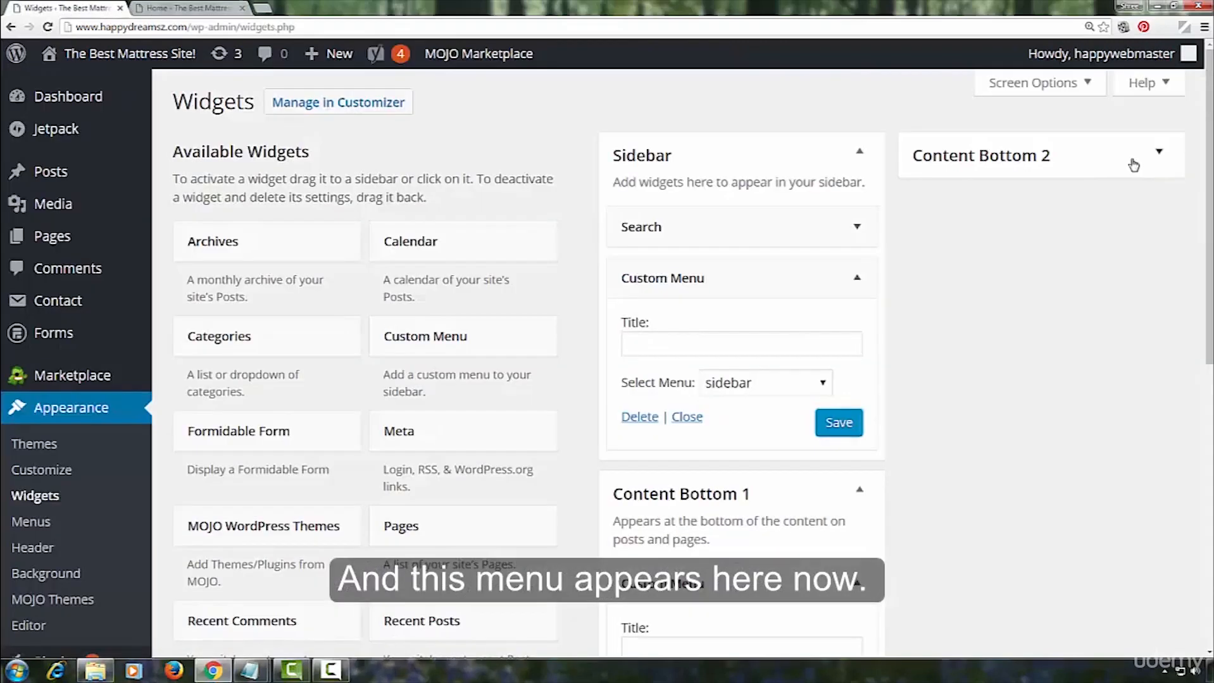
pyautogui.click(1137, 163)
pyautogui.moveTo(427, 352); pyautogui.dragTo(982, 252)
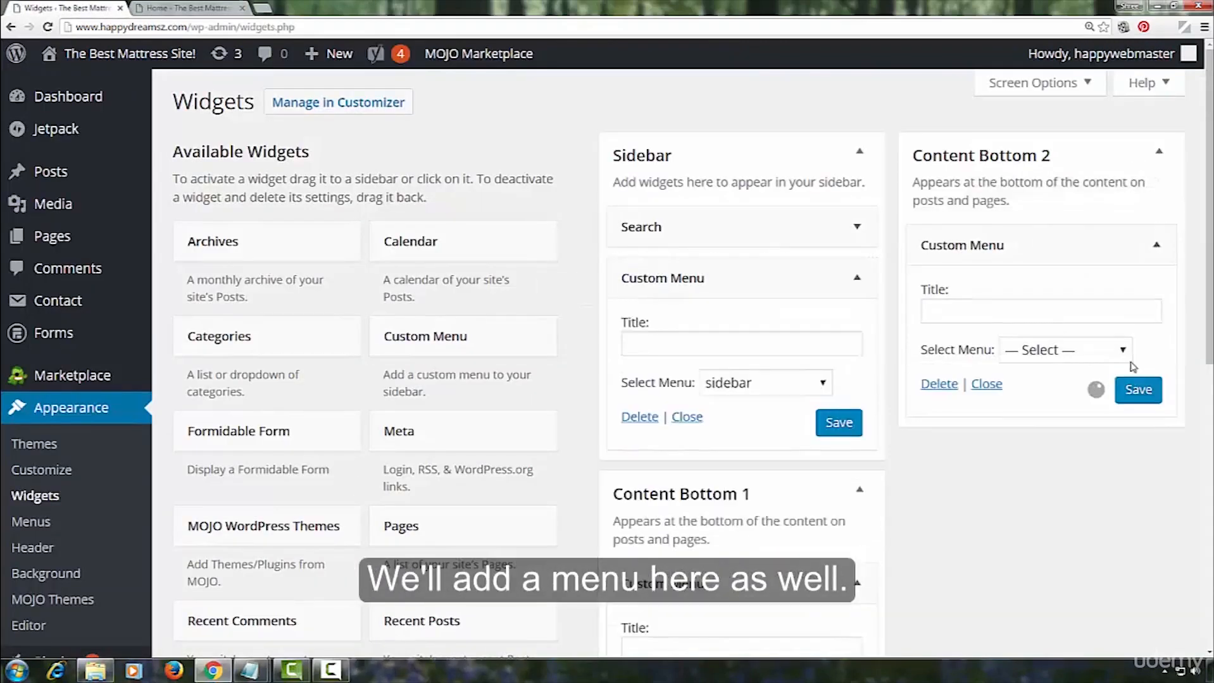
pyautogui.click(1125, 352)
pyautogui.click(1115, 415)
pyautogui.click(1137, 395)
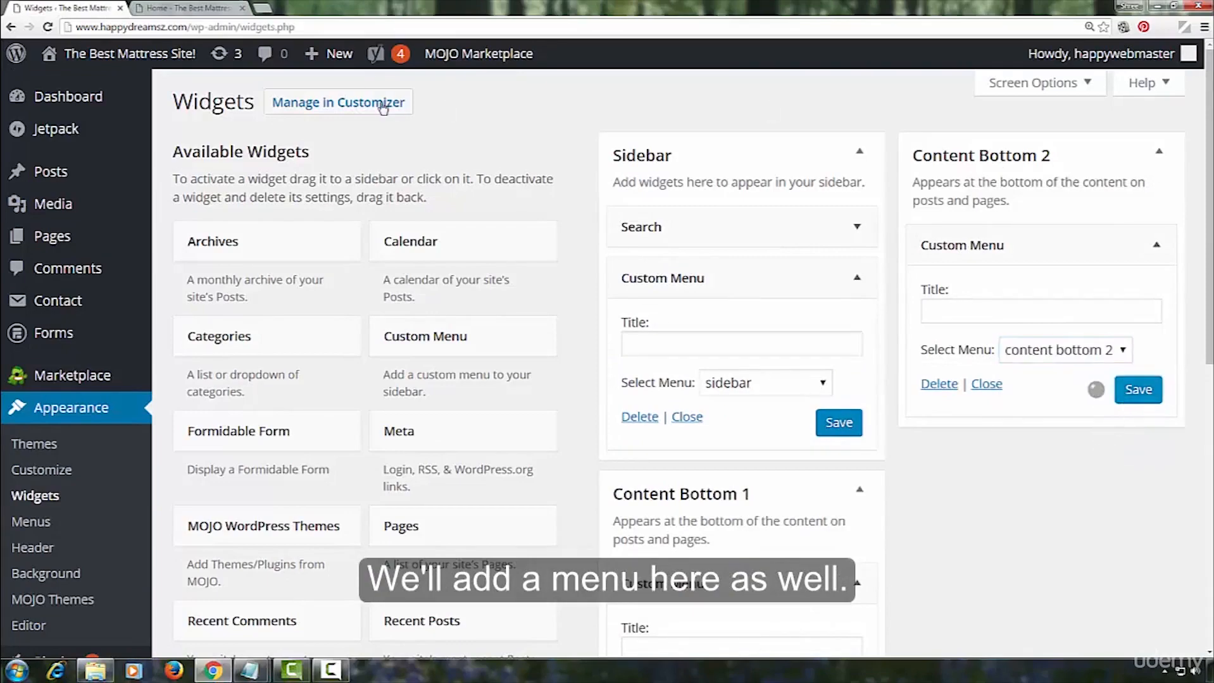
# Reload the home page and check the widget area at the bottom of the page.
pyautogui.hotkey('ctrl', 'Tab')
pyautogui.scroll(-8, 943, 427)
pyautogui.scroll(-10, 946, 429)
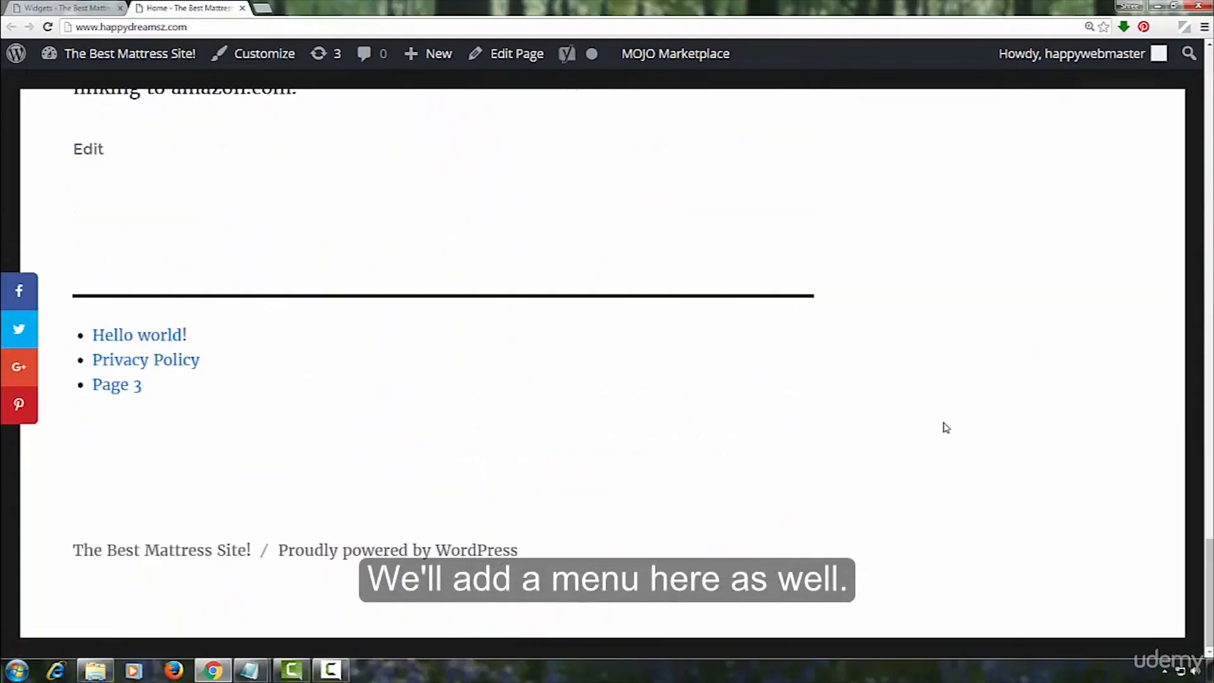
pyautogui.press('F5')
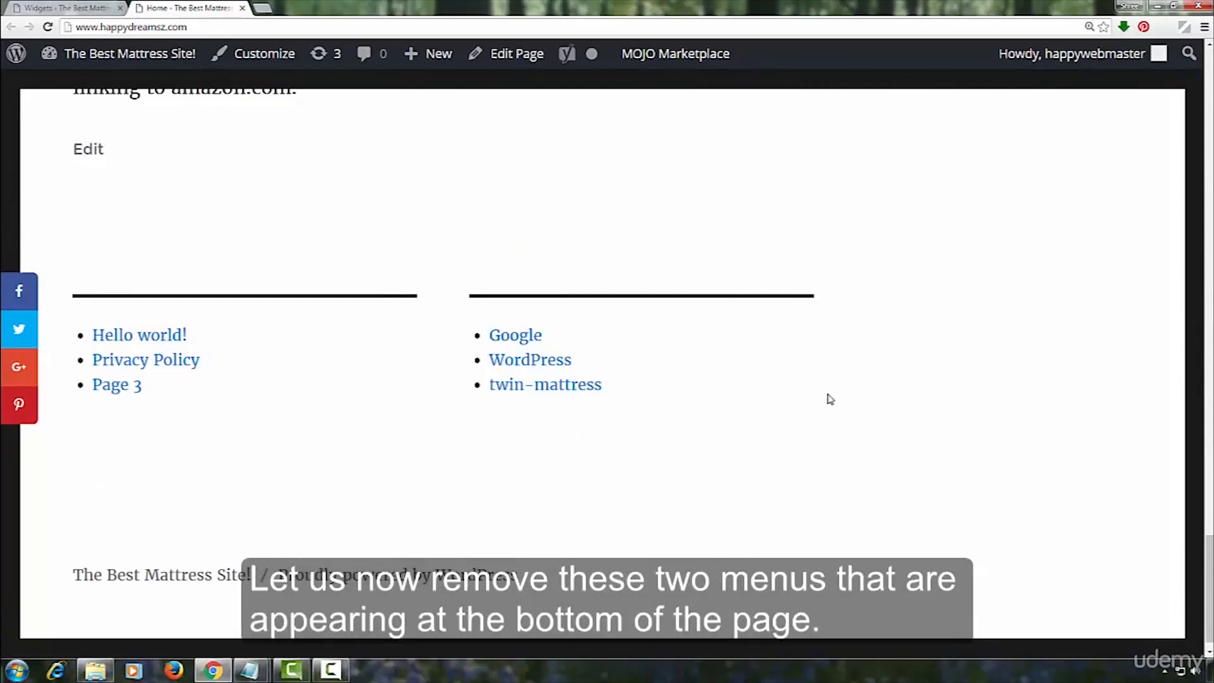
# Remove the Custom Menu widgets from Content Bottom 1 and Content Bottom 2, and reload the home page to check its footer area.
pyautogui.click(112, 7)
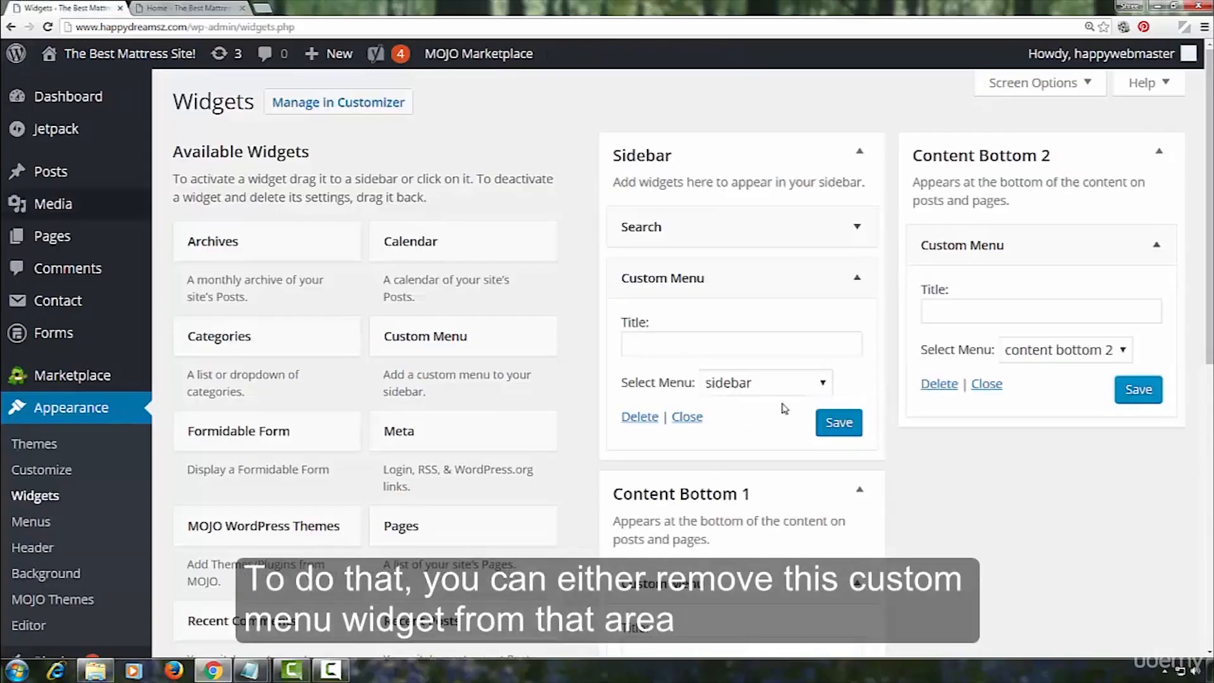
pyautogui.scroll(-5, 1016, 459)
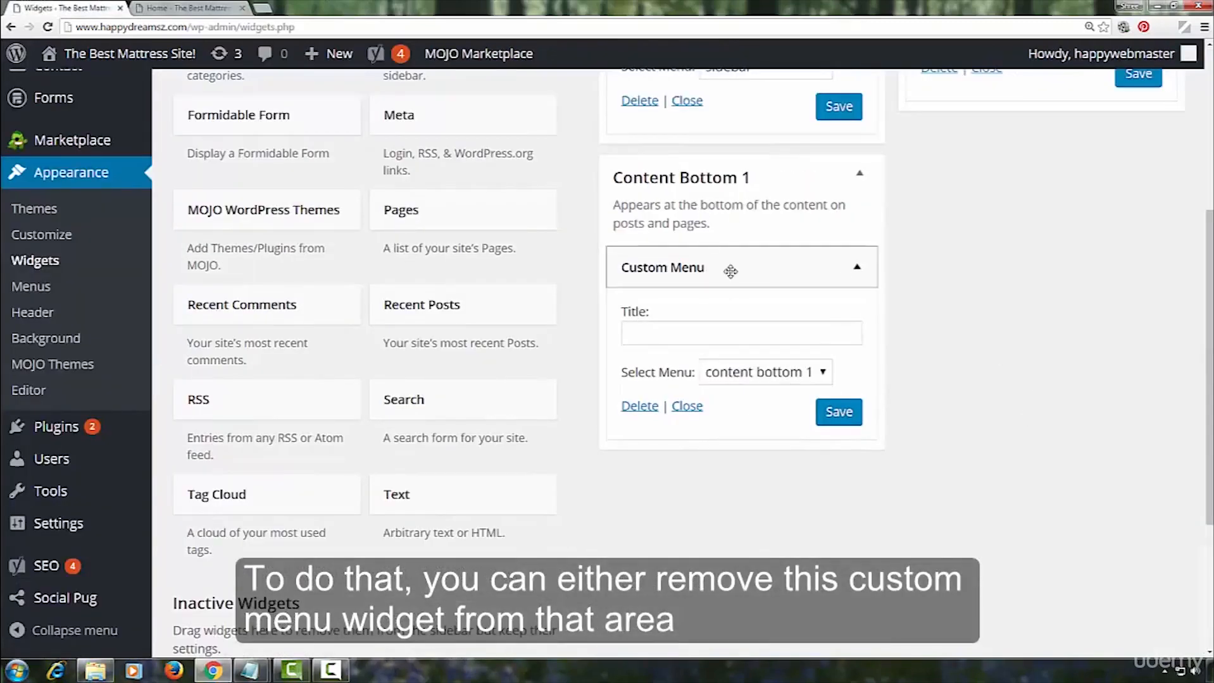
pyautogui.moveTo(730, 271); pyautogui.dragTo(291, 276)
pyautogui.scroll(5, 1069, 403)
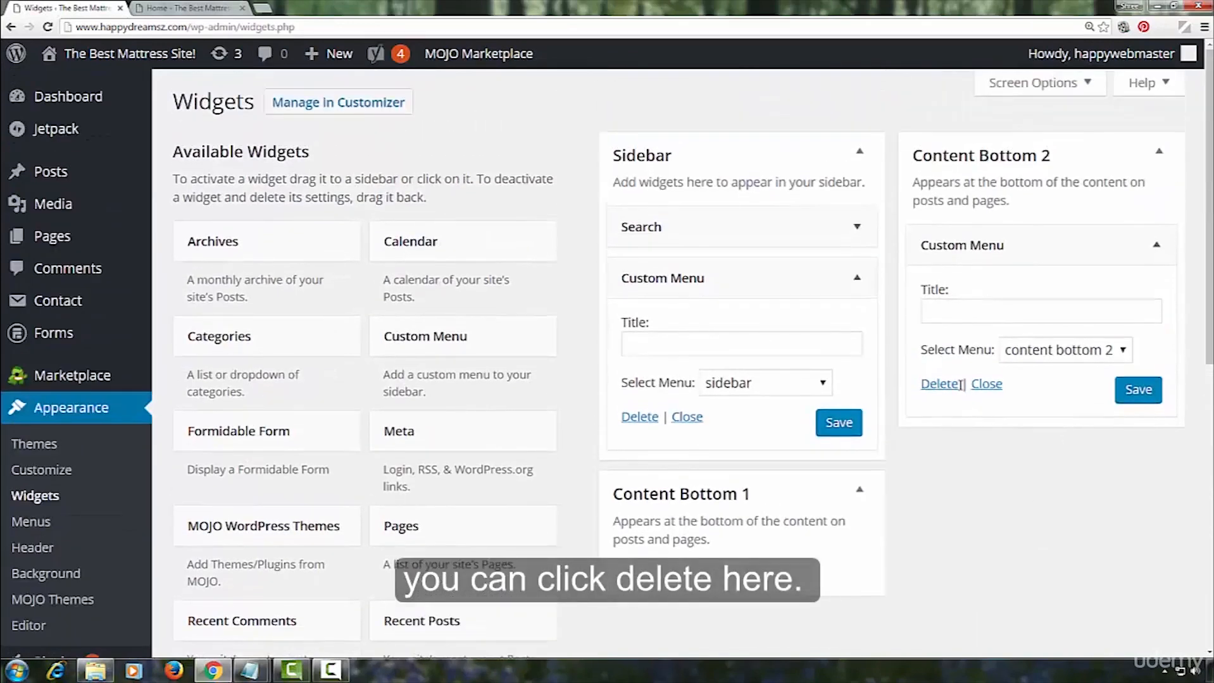
pyautogui.click(939, 385)
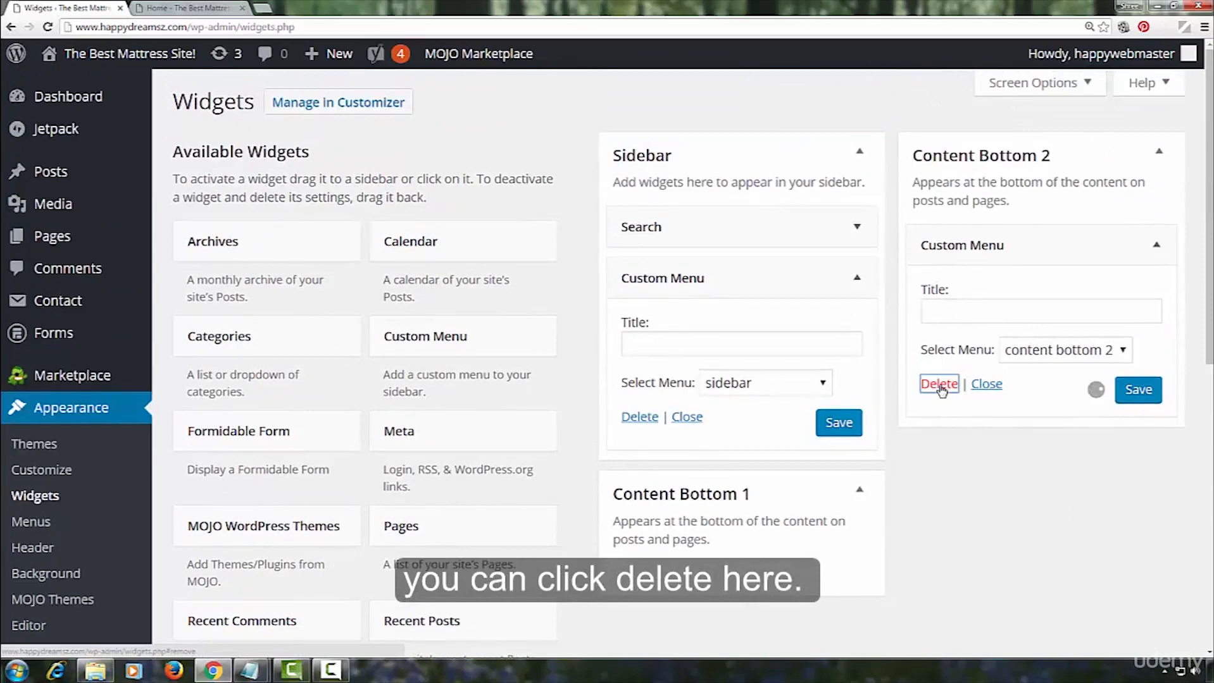
pyautogui.click(197, 8)
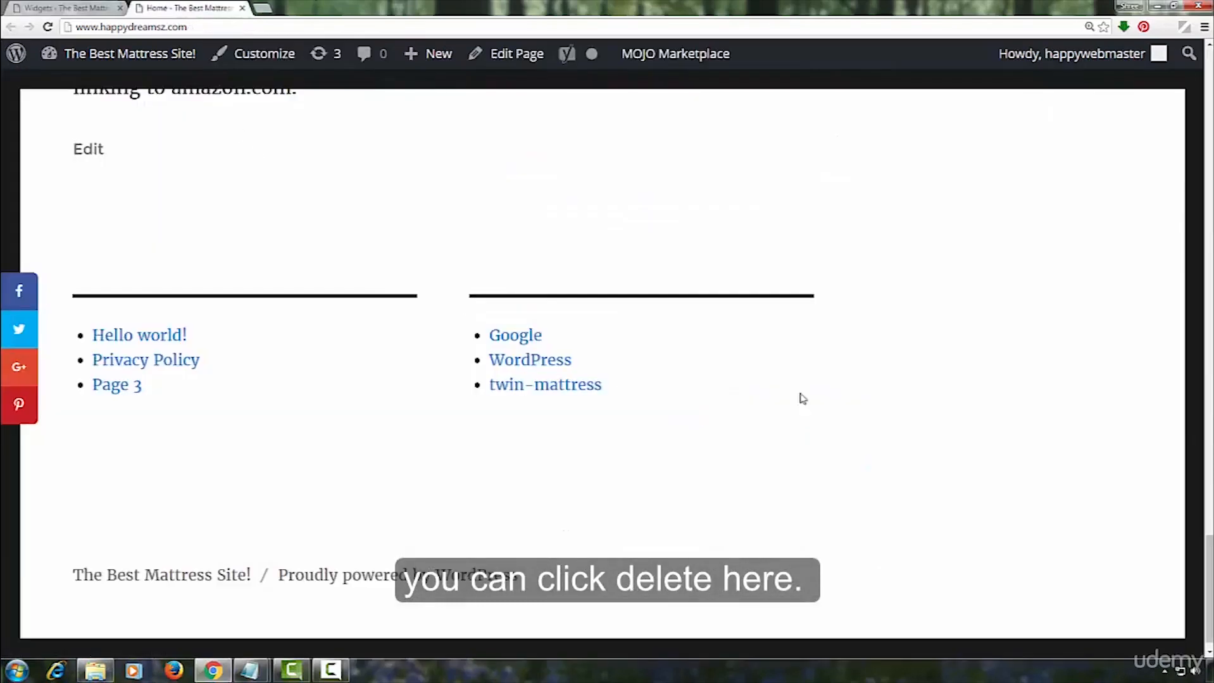
pyautogui.press('F5')
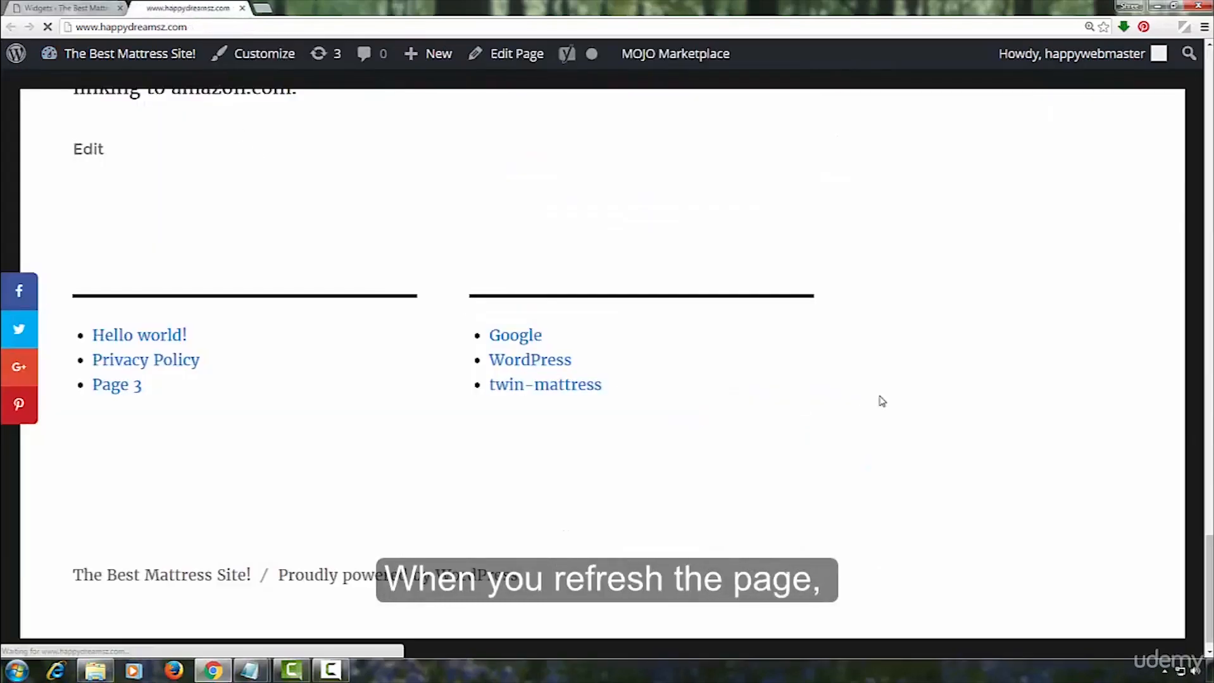